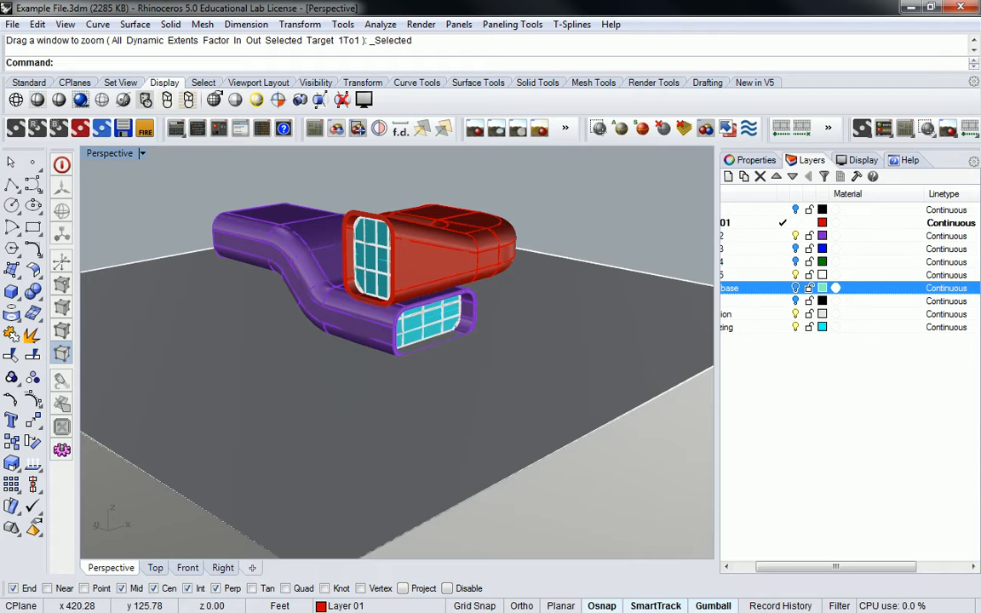
- Switch to the browser and examine the reference photo of a sculpture displayed on a black pedestal
key(alt+Tab)
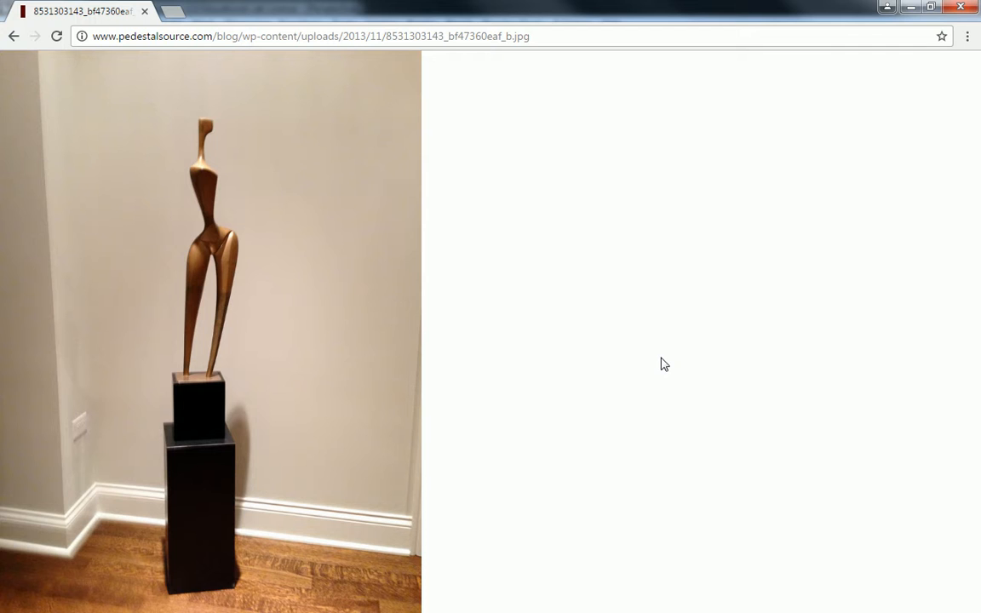
drag(437, 16, 980, 51)
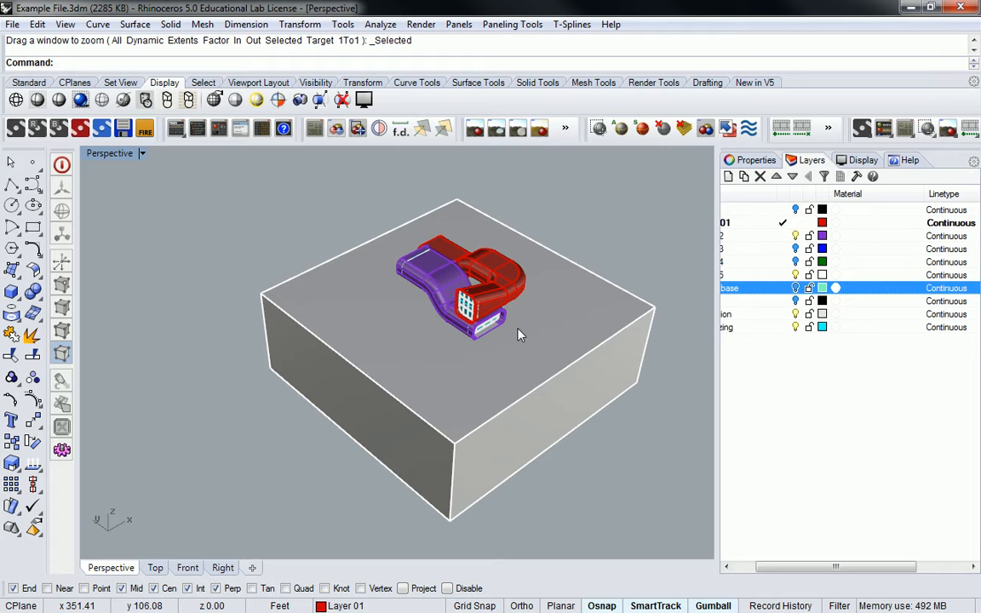
- Delete the outline object lying along the edge of the base block under the red and purple forms
right_drag(519, 334, 509, 295)
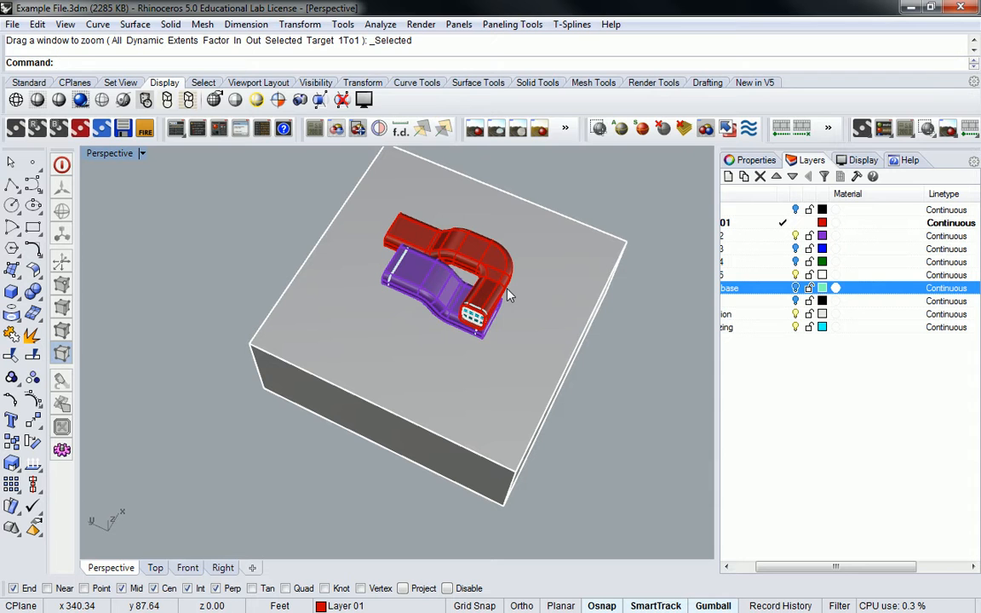
right_drag(508, 295, 406, 247)
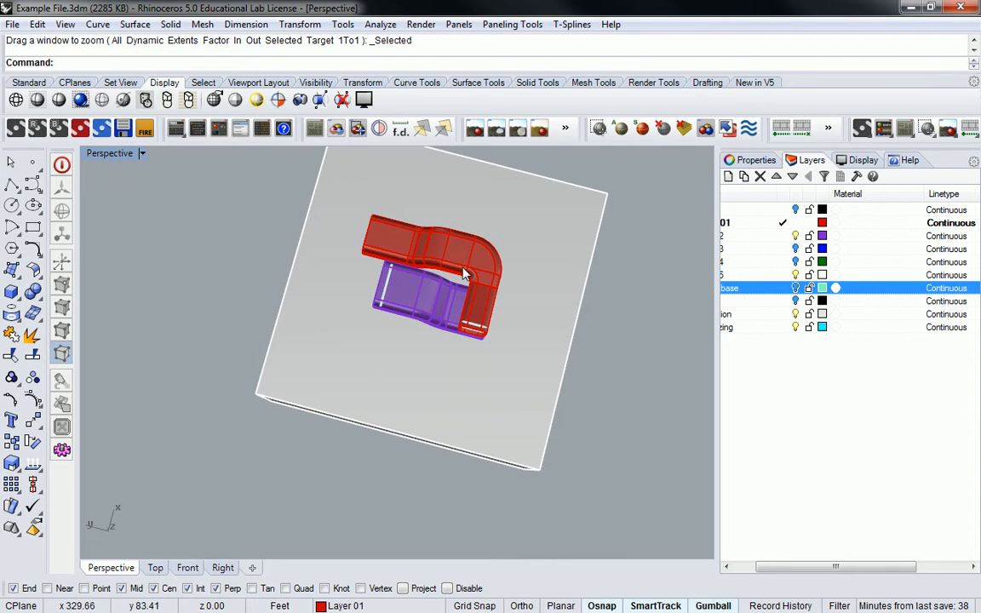
click(584, 314)
click(620, 344)
right_drag(621, 399, 510, 271)
key(Delete)
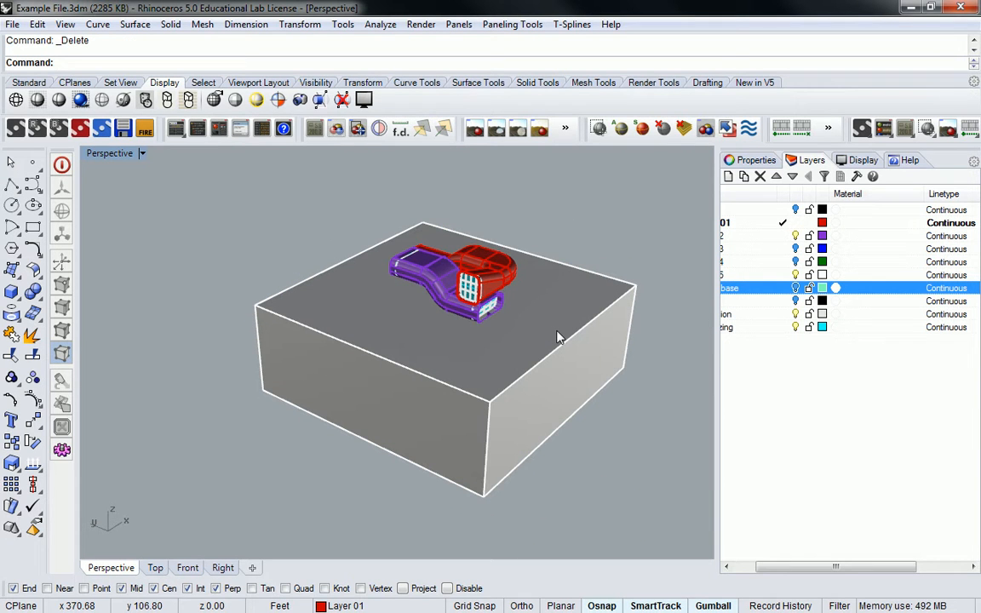
- Push two adjacent side faces of the base block inward toward the red and purple forms
click(565, 382)
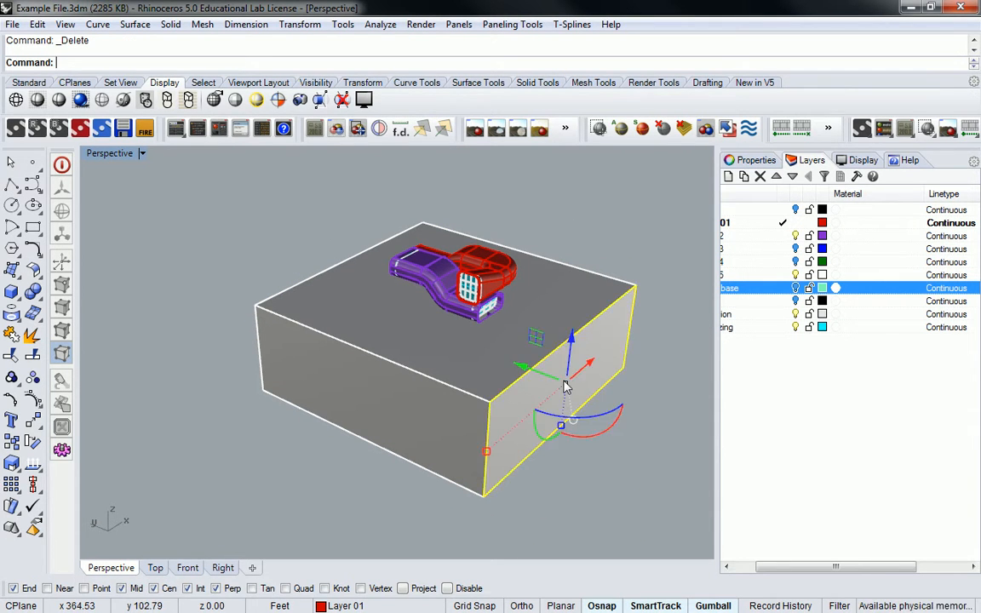
right_drag(453, 335, 521, 380)
drag(517, 338, 482, 336)
right_drag(482, 337, 455, 330)
click(378, 411)
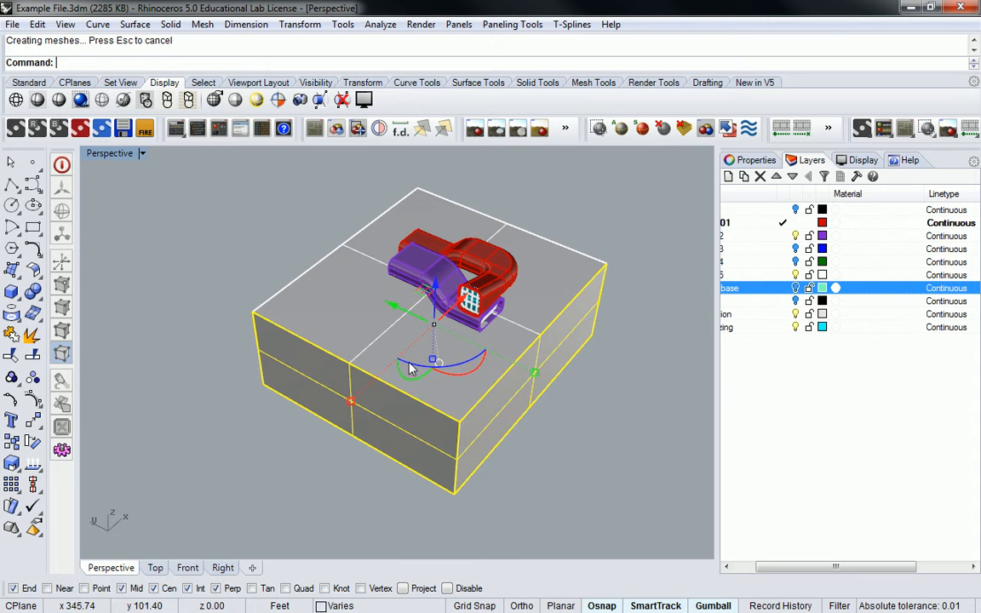
key(Escape)
click(388, 417)
drag(349, 410, 426, 352)
right_drag(426, 352, 620, 429)
- Push the third side face of the base block inward and pull the fourth side face outward
key(Escape)
click(567, 409)
drag(645, 418, 592, 415)
right_drag(592, 415, 421, 349)
key(Escape)
click(390, 461)
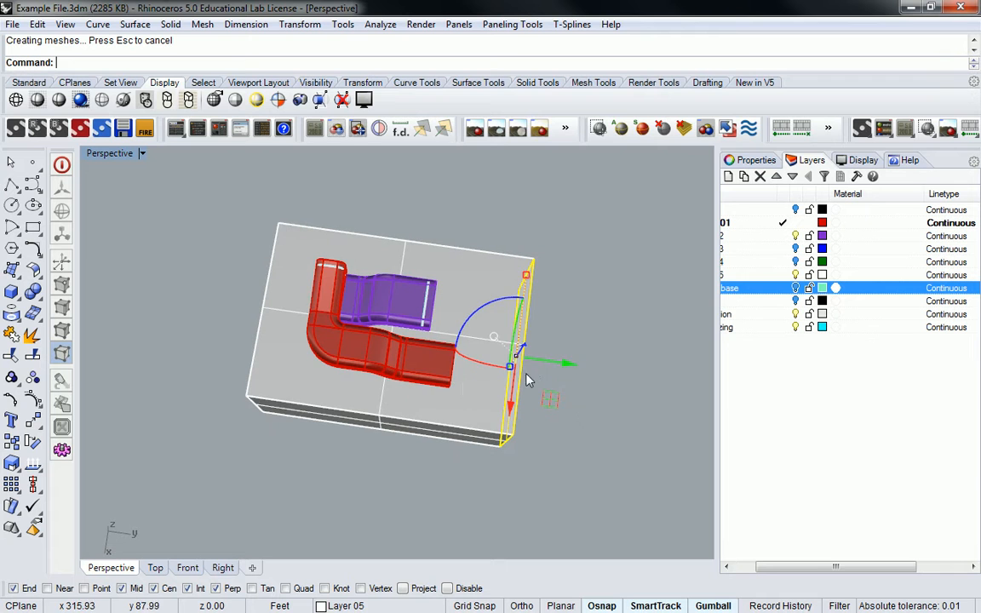
drag(552, 366, 602, 361)
right_drag(602, 362, 439, 380)
- Pull the bottom face of the base block downward to make the block deeper
ctrl+shift+click(411, 373)
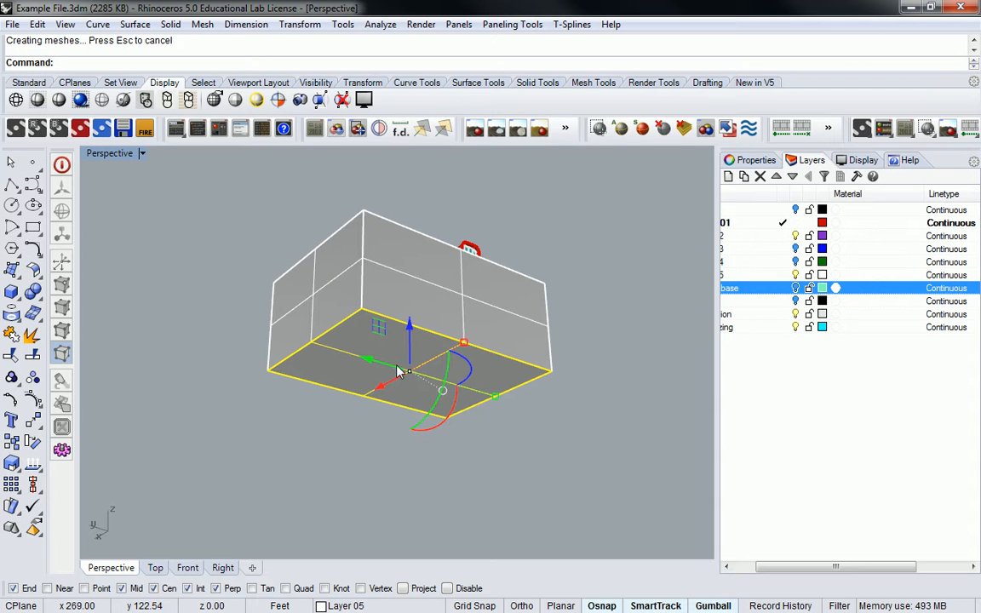
drag(411, 344, 408, 451)
right_drag(407, 452, 576, 423)
- Examine the proportions of the base block against the red and purple forms from close up and farther away
scroll(450, 373, up, 3)
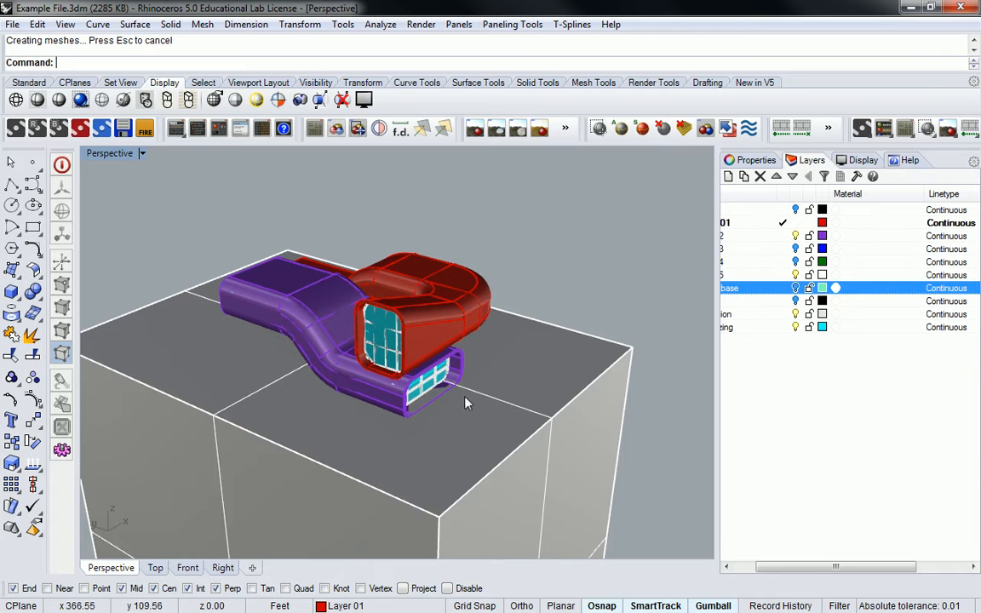
scroll(399, 368, up, 6)
scroll(377, 312, down, 8)
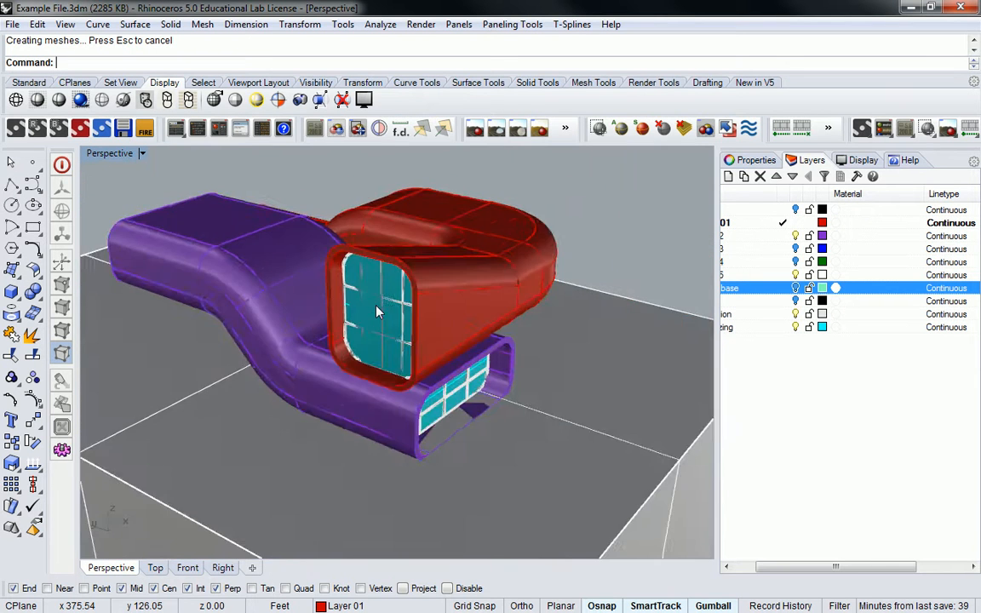
scroll(453, 329, up, 8)
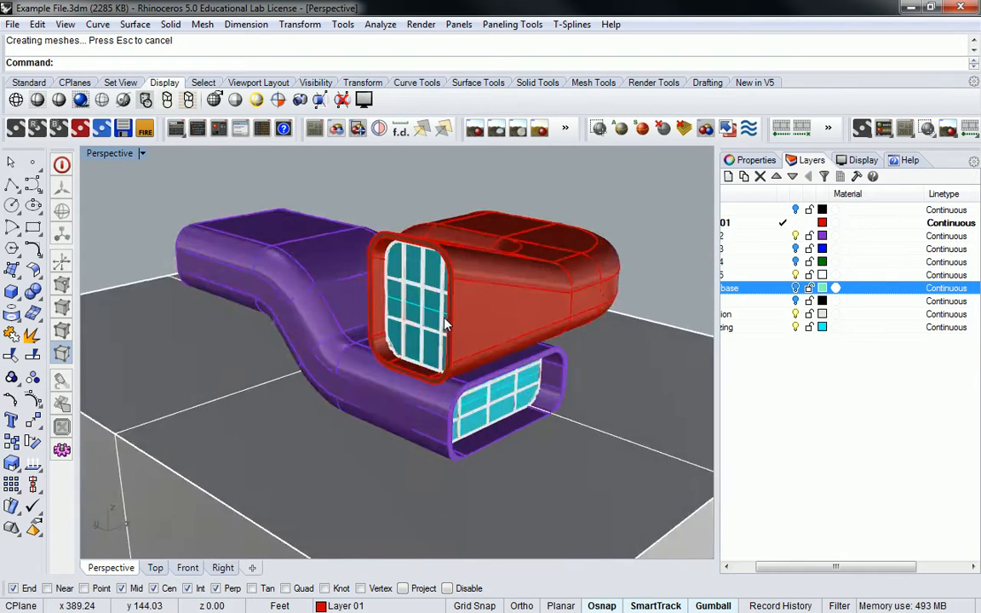
scroll(422, 319, down, 4)
scroll(426, 320, down, 6)
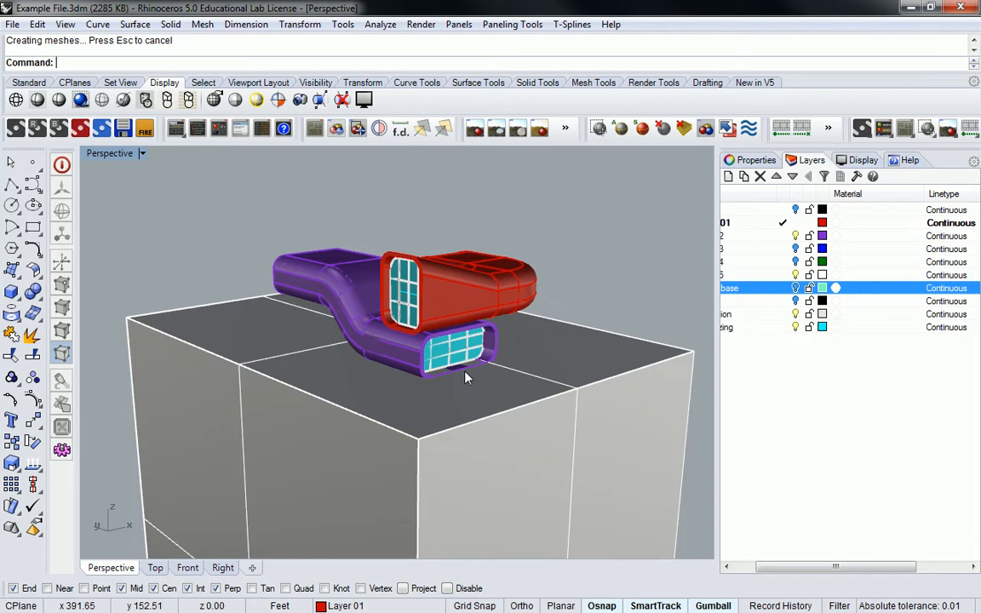
right_drag(432, 241, 442, 342)
scroll(443, 342, down, 5)
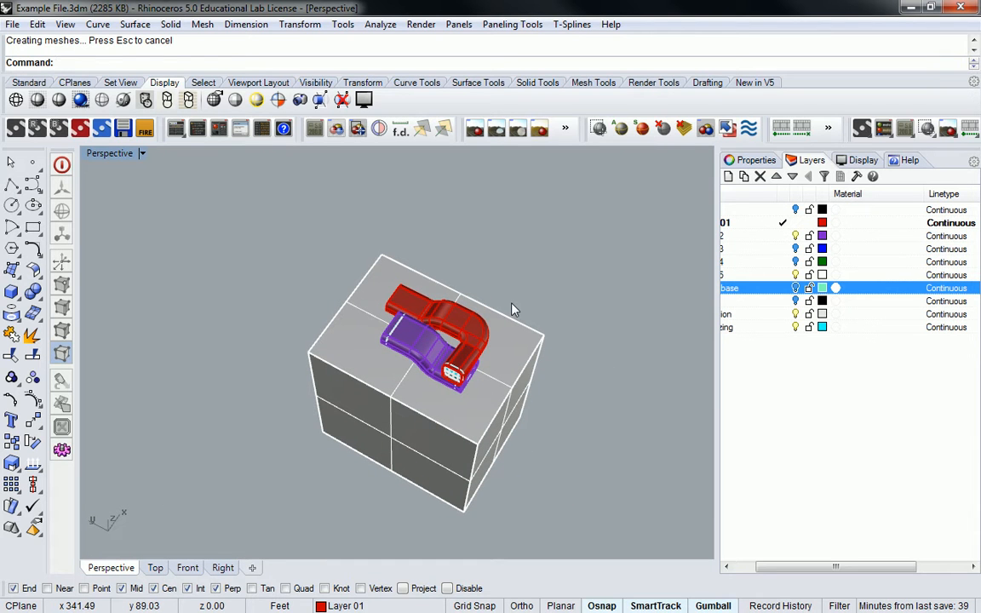
- Delete the whole base block beneath the red and purple forms
click(511, 394)
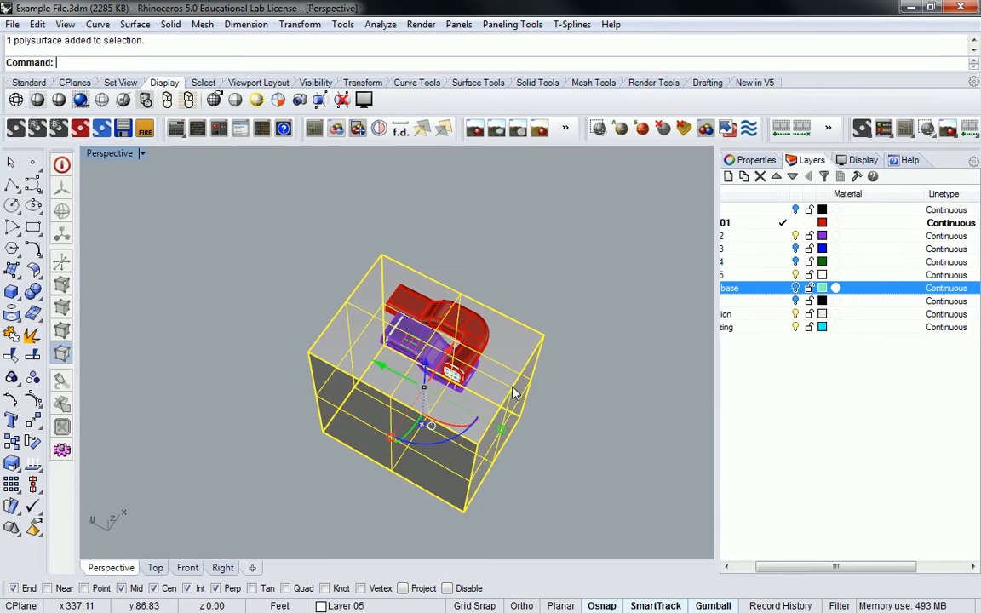
key(Delete)
right_drag(488, 344, 448, 343)
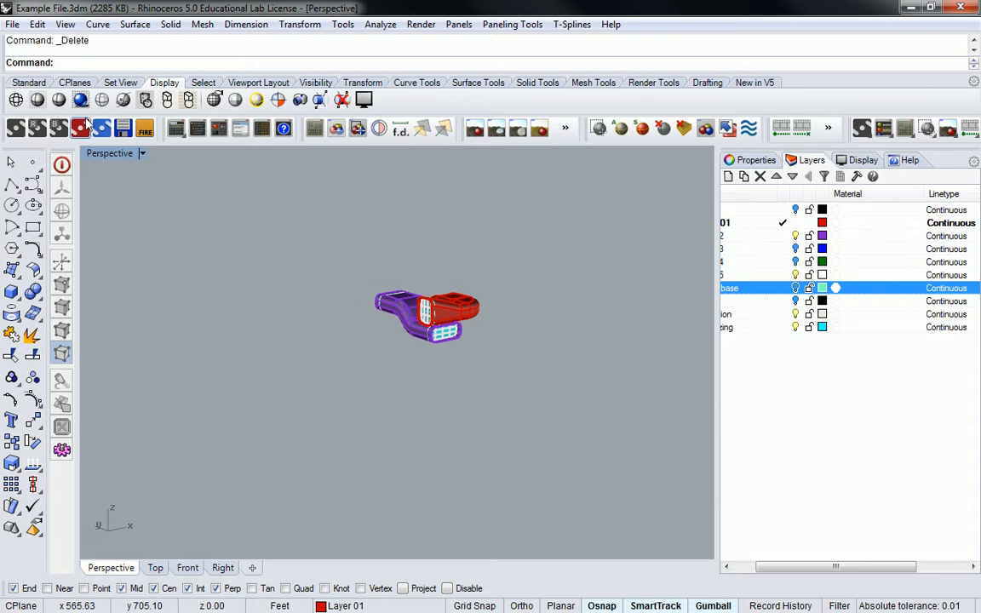
- Show the four-viewport layout with all objects framed in the Top view, and make Layer 05 current
double_click(107, 154)
scroll(259, 204, down, 3)
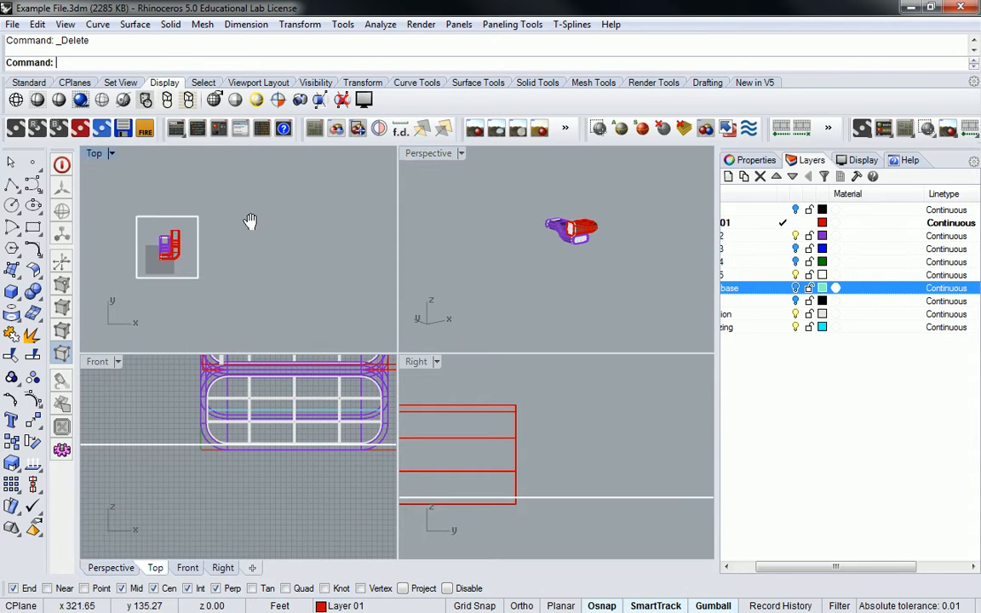
key(ctrl+a)
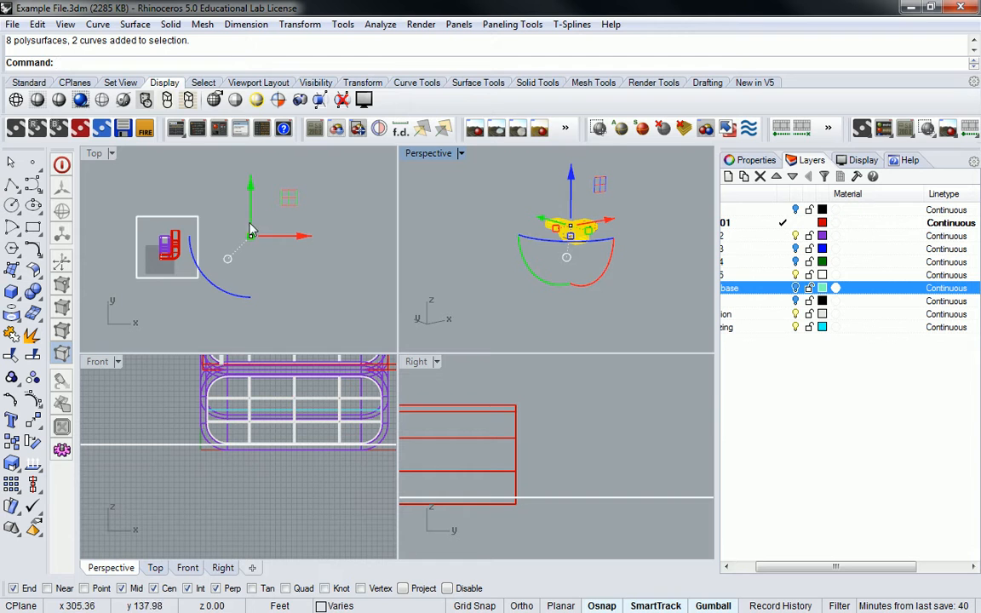
scroll(235, 268, up, 1)
text(ZS)
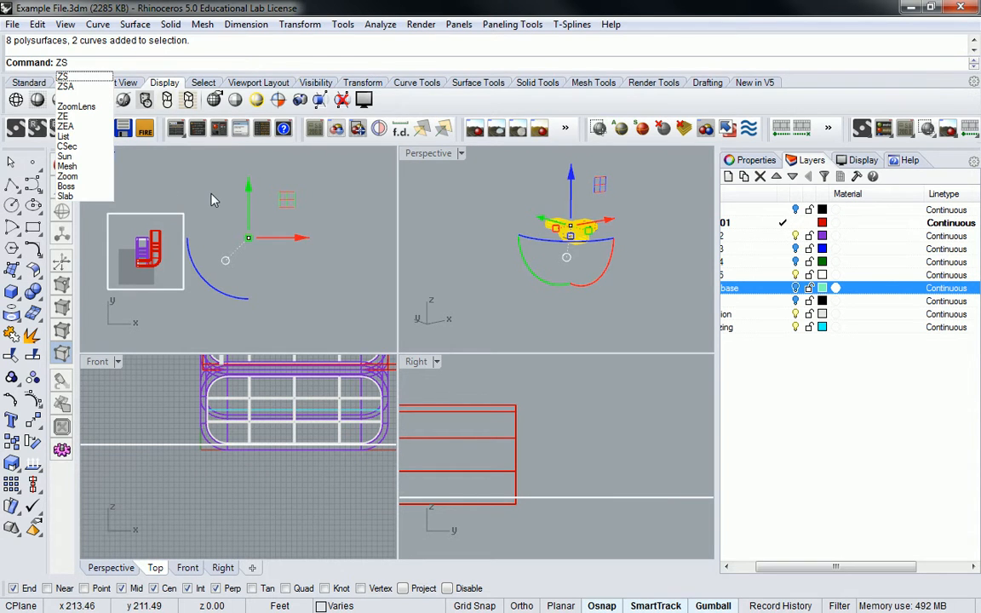
key(Return)
scroll(267, 239, down, 4)
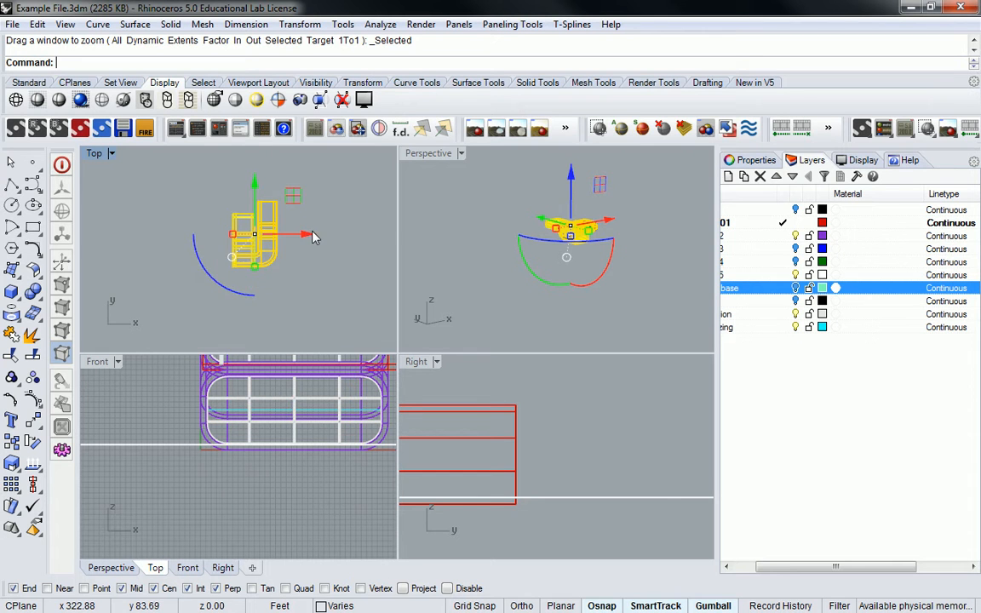
key(Escape)
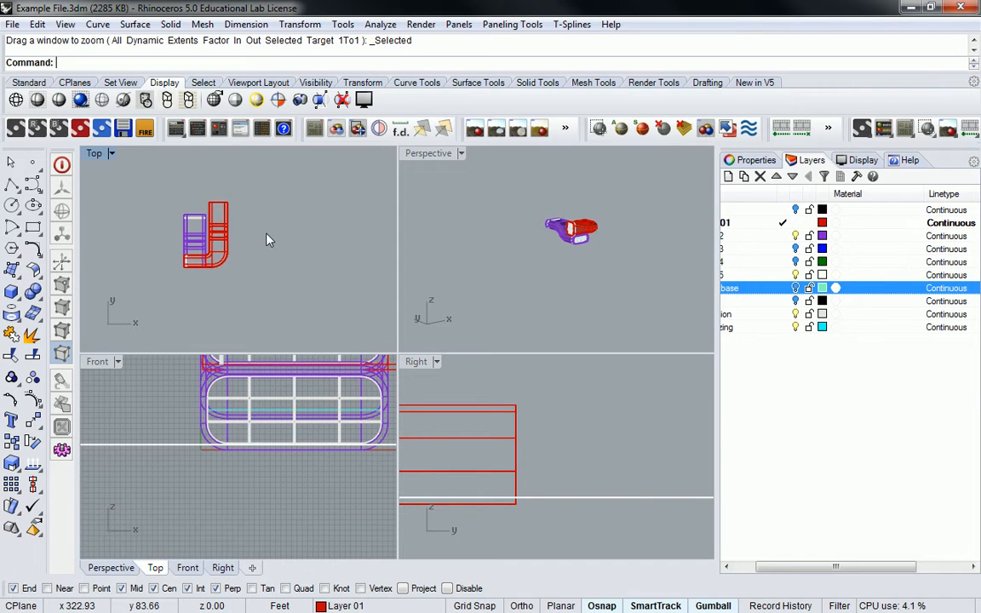
right_drag(190, 231, 238, 206)
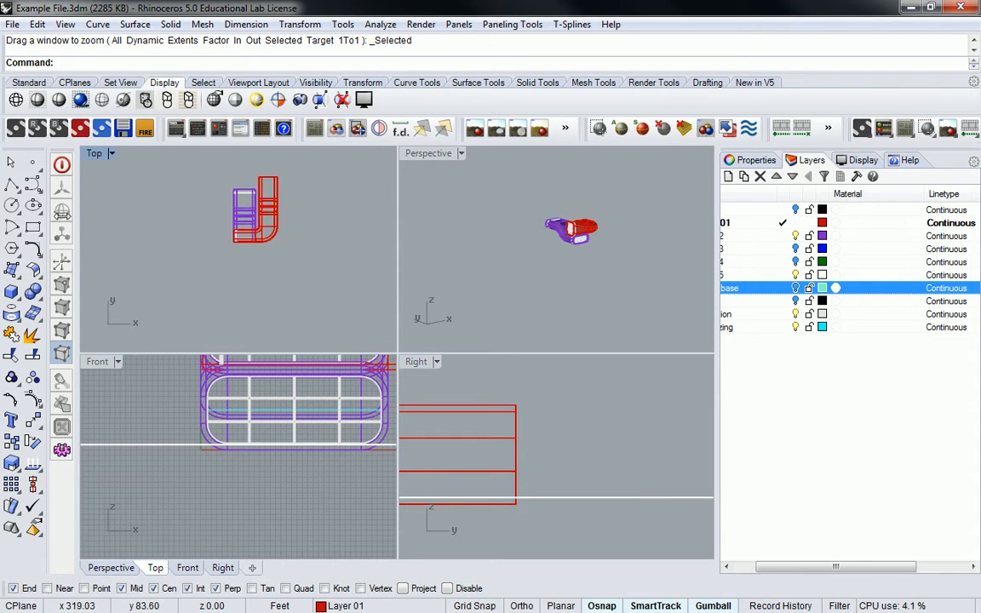
click(782, 274)
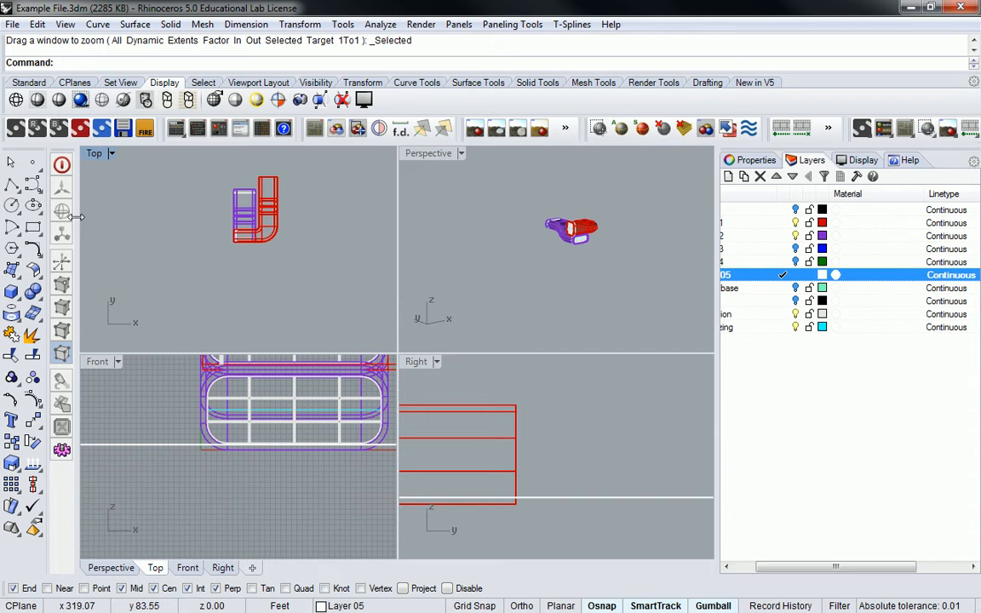
click(32, 227)
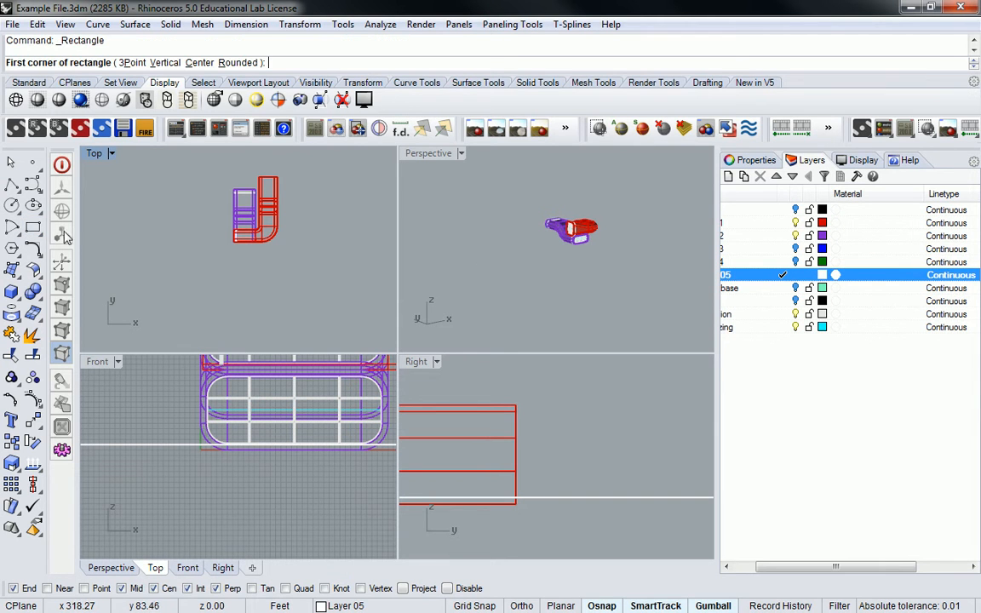
click(205, 273)
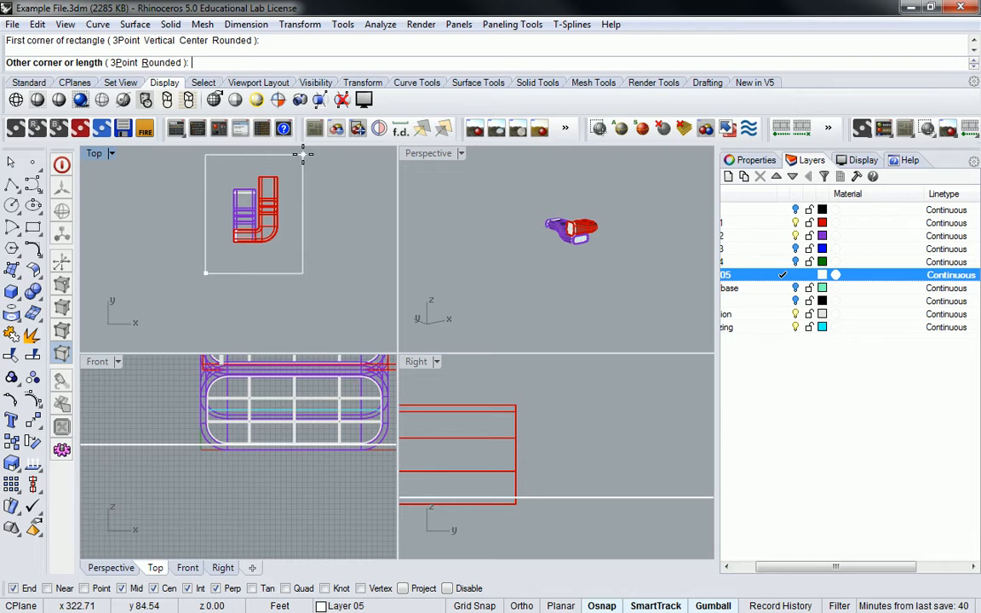
click(302, 154)
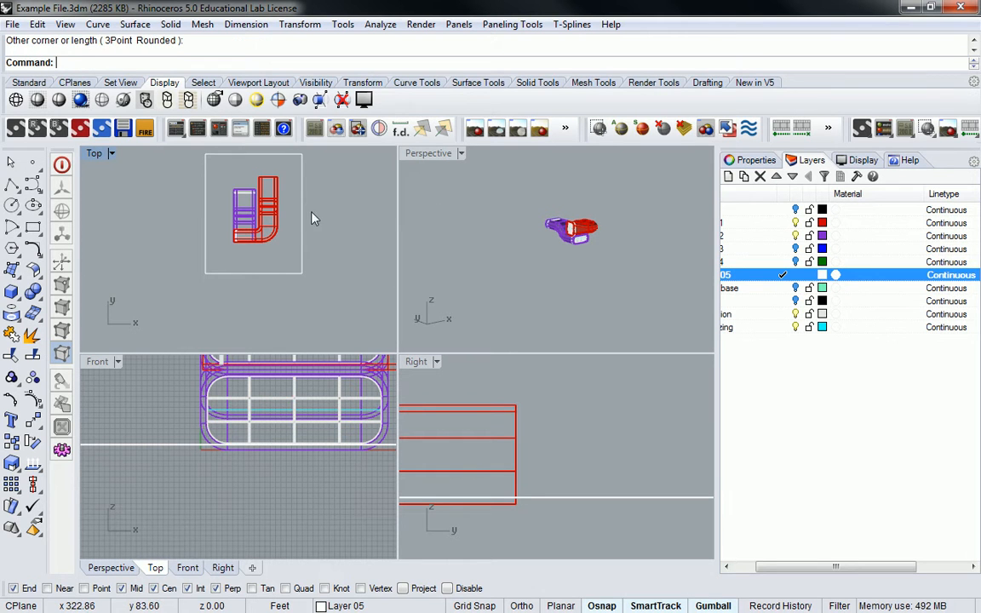
key(ctrl+z)
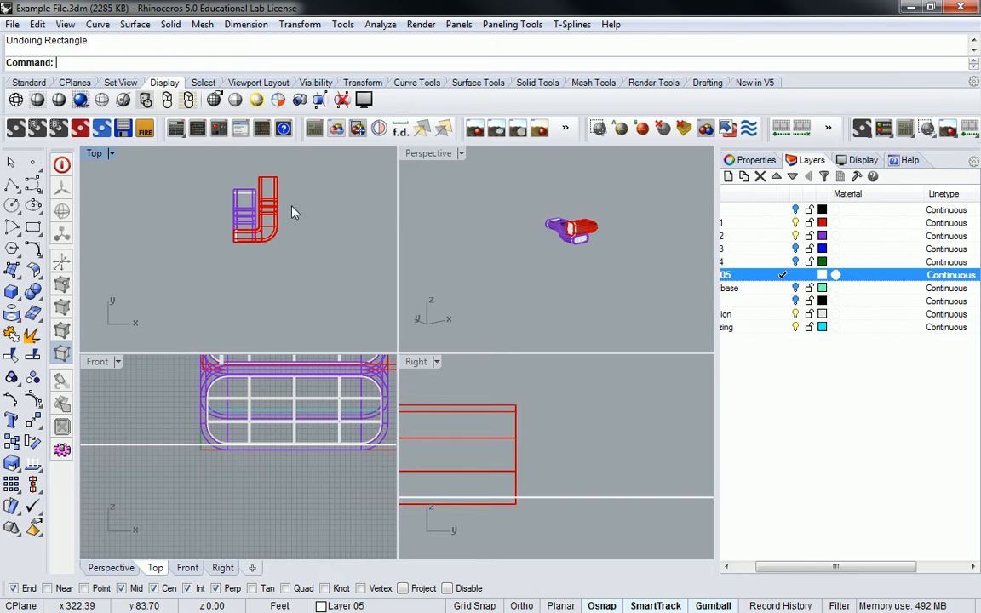
- Create a solid box whose base surrounds the forms in the Top view and whose top meets their underside
click(11, 270)
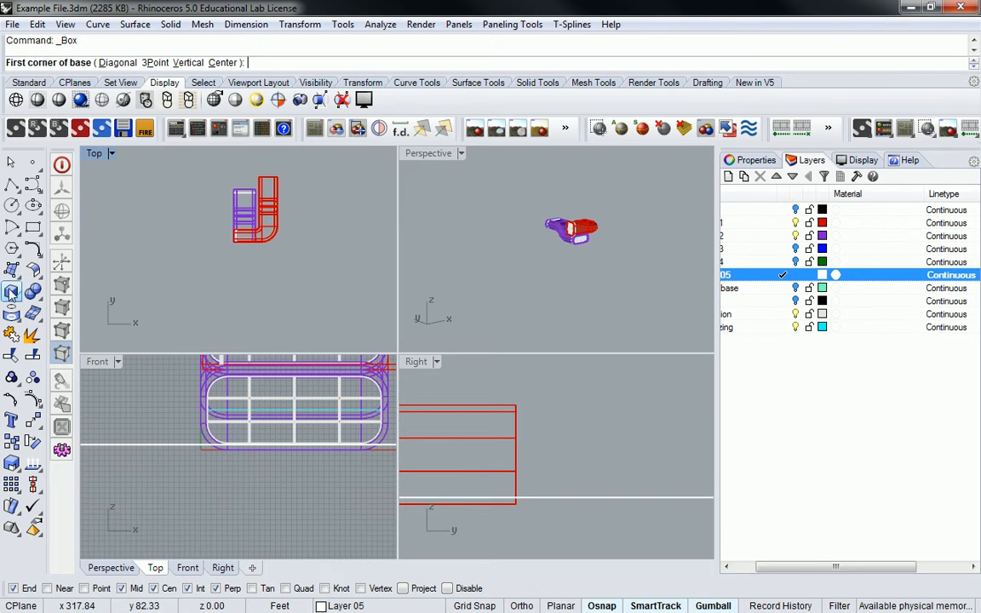
click(212, 265)
click(298, 153)
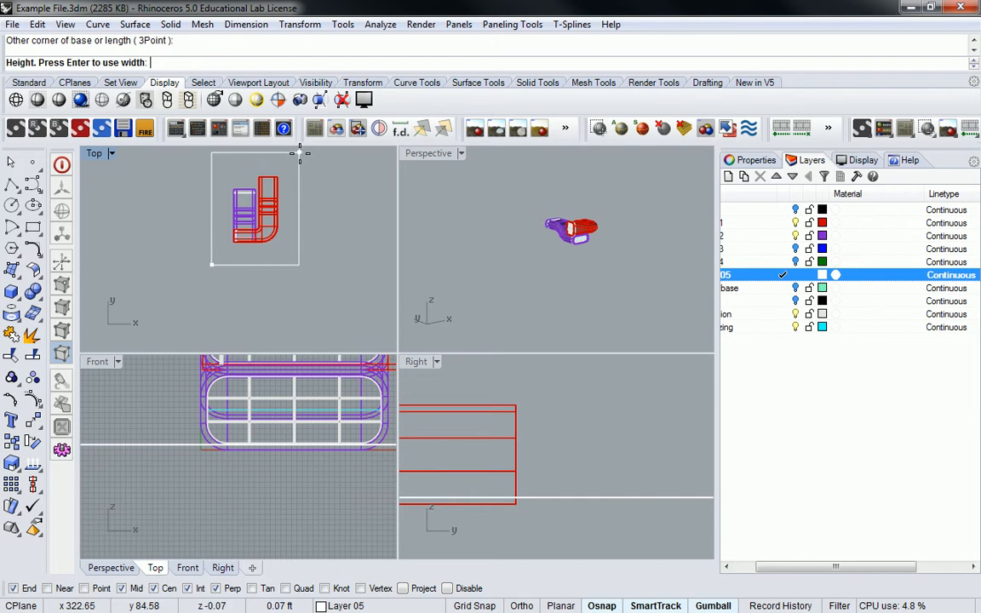
scroll(537, 430, down, 5)
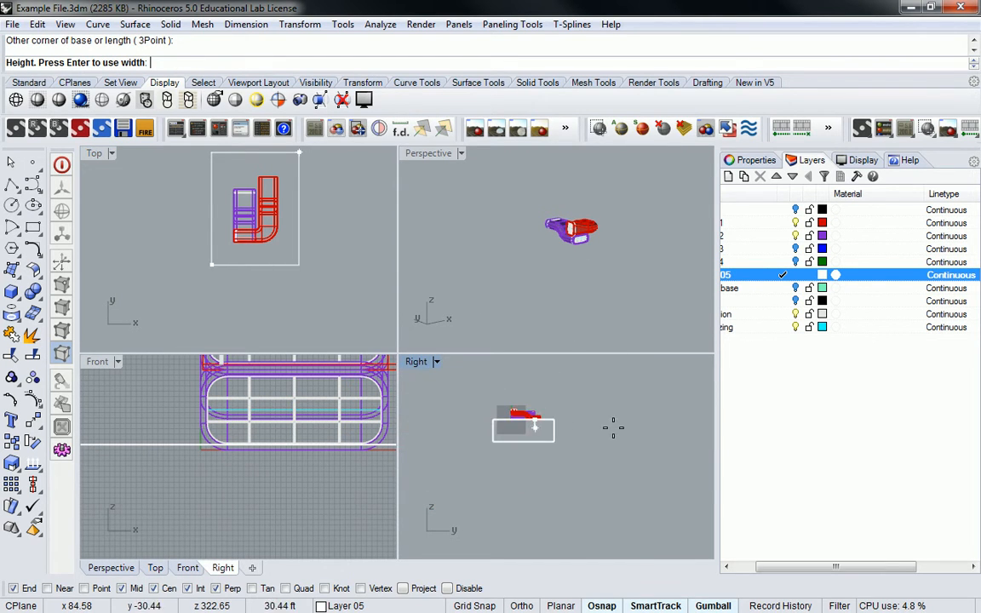
scroll(323, 409, down, 5)
scroll(361, 402, up, 4)
scroll(288, 404, down, 10)
scroll(292, 397, up, 2)
scroll(270, 380, up, 6)
click(347, 380)
- Shorten the new base box by moving its bottom face upward
scroll(579, 231, down, 3)
scroll(581, 234, down, 6)
scroll(570, 298, up, 5)
right_drag(590, 264, 536, 204)
scroll(550, 237, up, 9)
right_drag(540, 260, 558, 247)
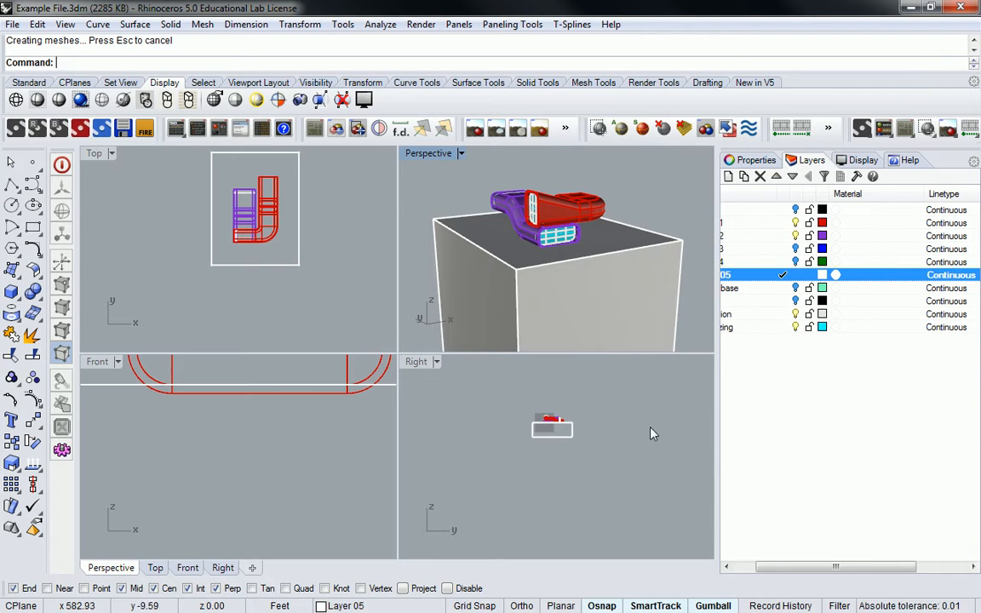
right_drag(521, 362, 481, 372)
scroll(579, 278, down, 15)
right_drag(586, 296, 560, 290)
ctrl+shift+drag(526, 283, 662, 342)
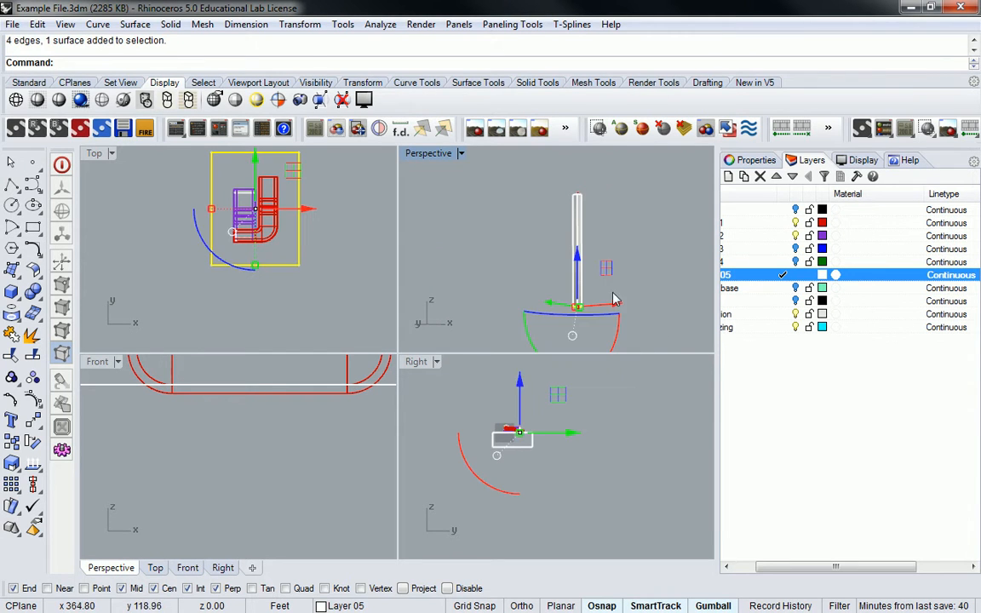
drag(578, 256, 583, 155)
right_drag(581, 220, 584, 241)
scroll(592, 194, up, 7)
scroll(594, 198, up, 8)
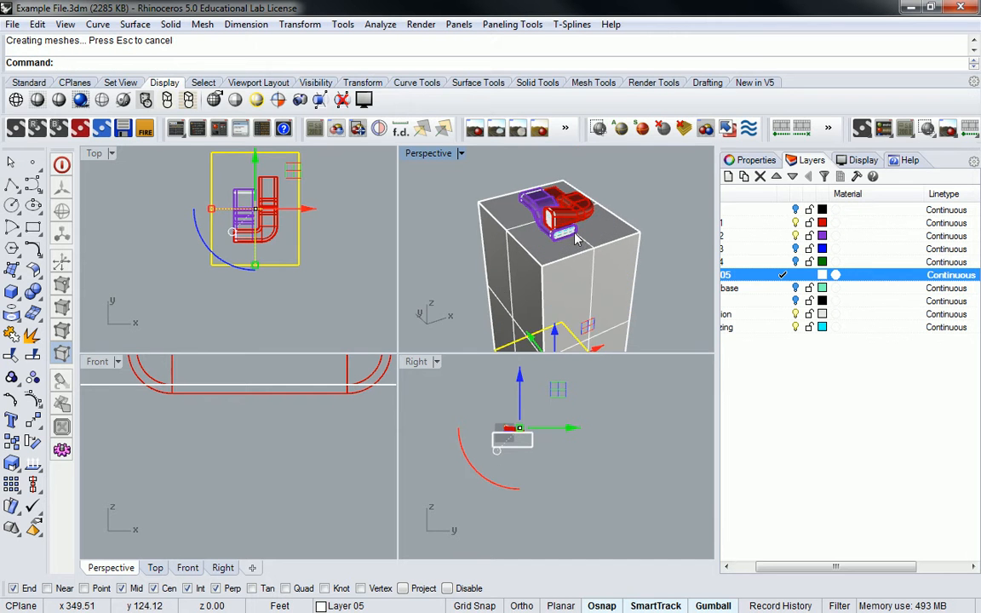
key(Escape)
scroll(572, 245, up, 10)
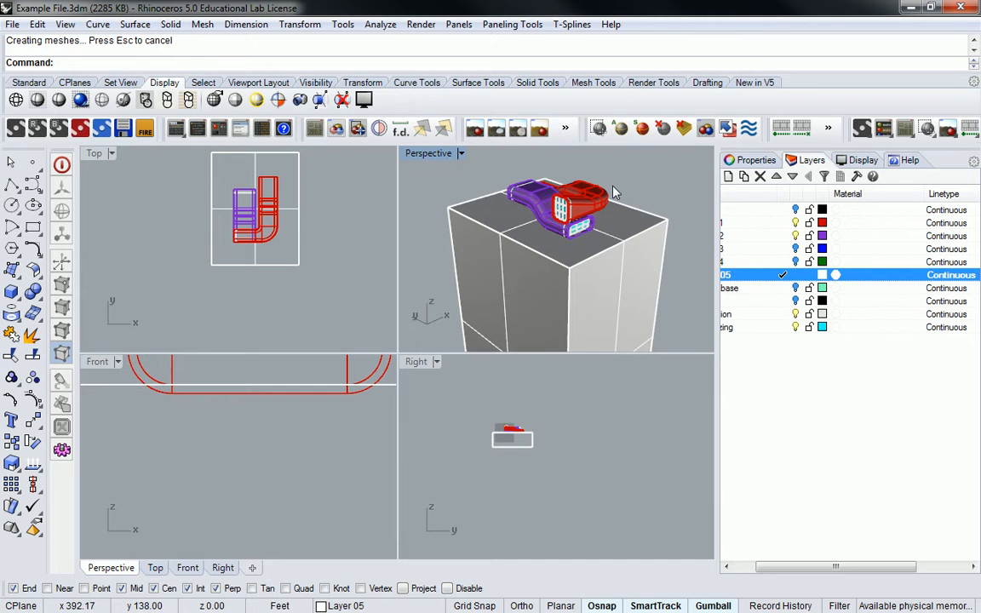
right_drag(573, 245, 554, 218)
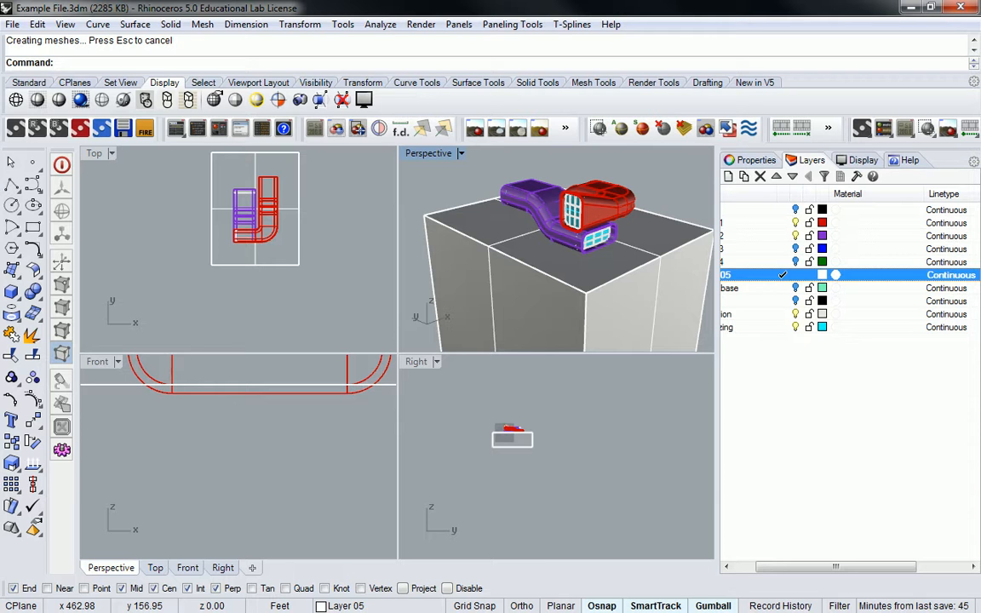
- Look at the photo studio lighting reference in the browser and examine the forms on their block in a maximized Perspective view
key(alt+Tab)
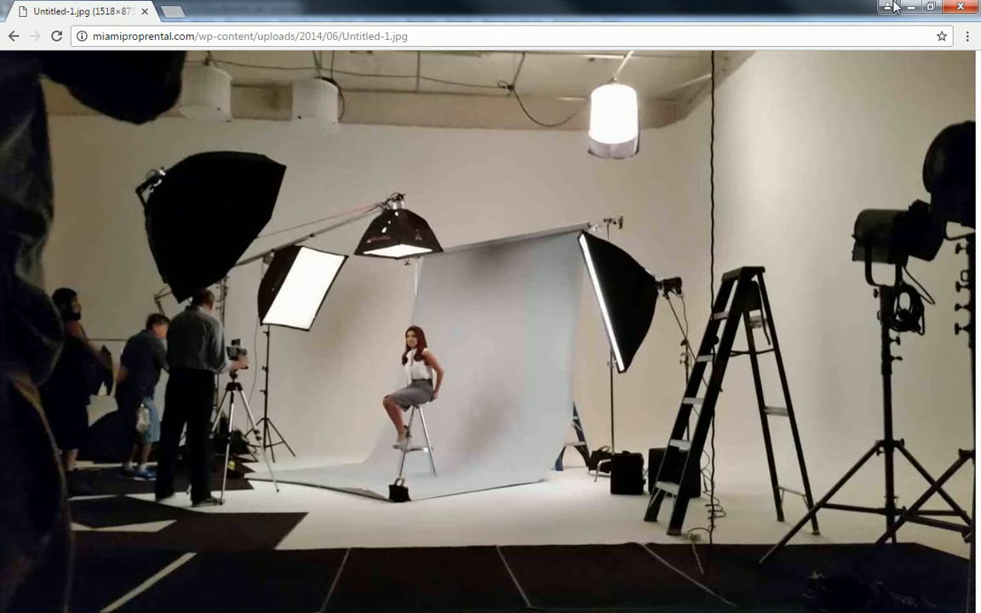
key(alt+Tab)
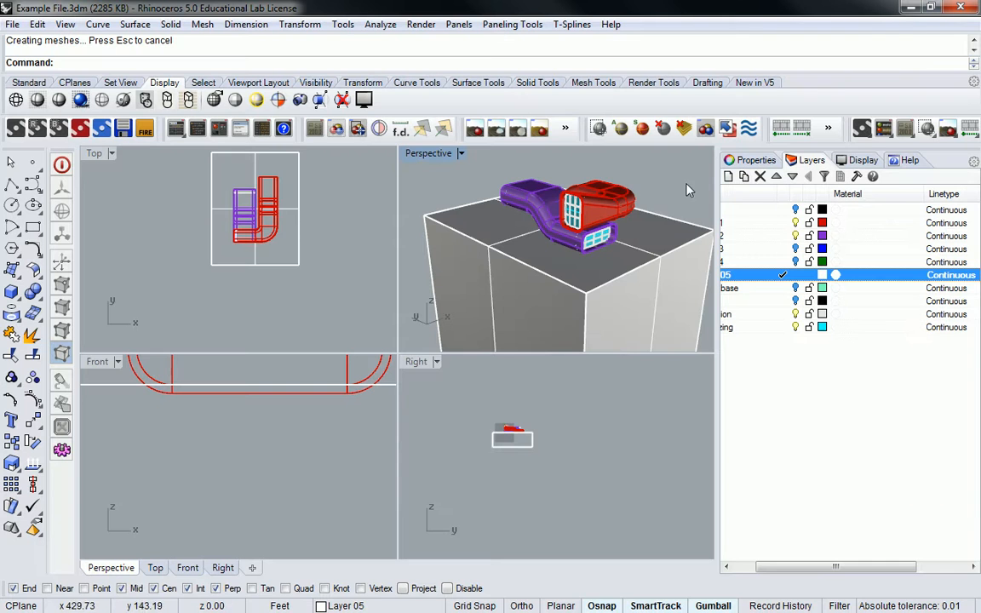
double_click(430, 155)
scroll(434, 158, down, 5)
right_drag(460, 205, 493, 247)
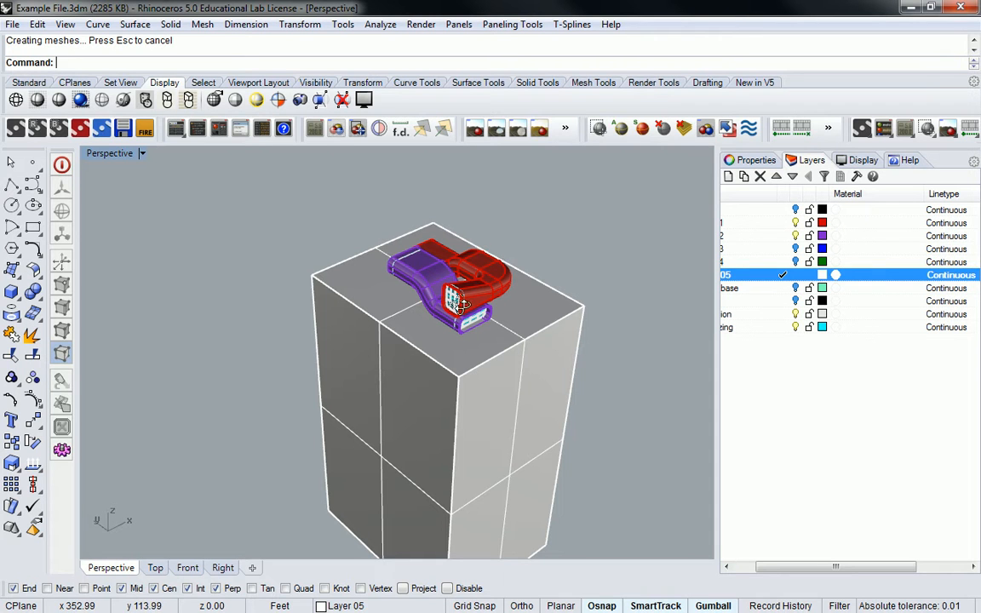
scroll(460, 311, up, 5)
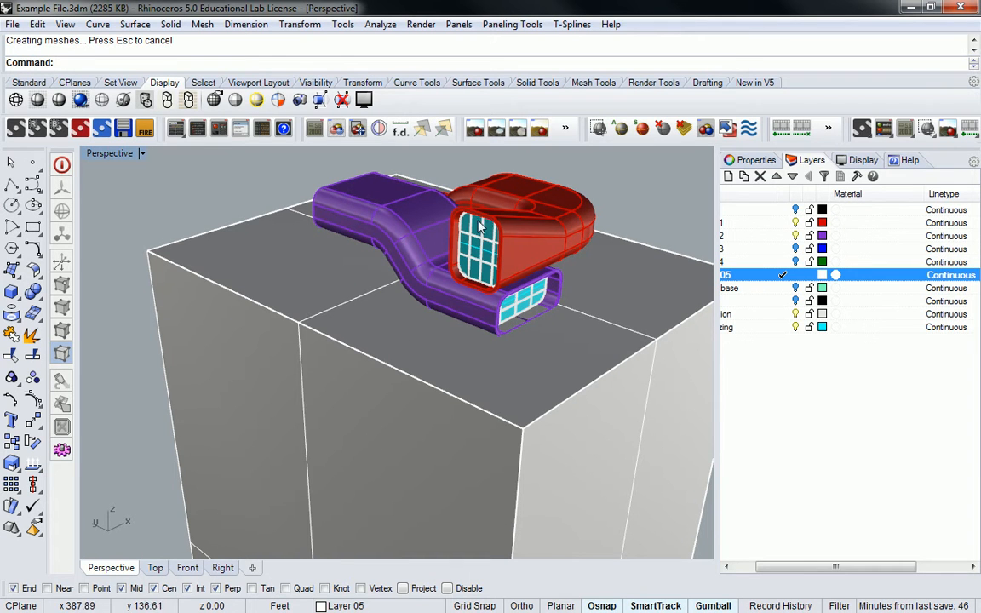
scroll(519, 239, down, 6)
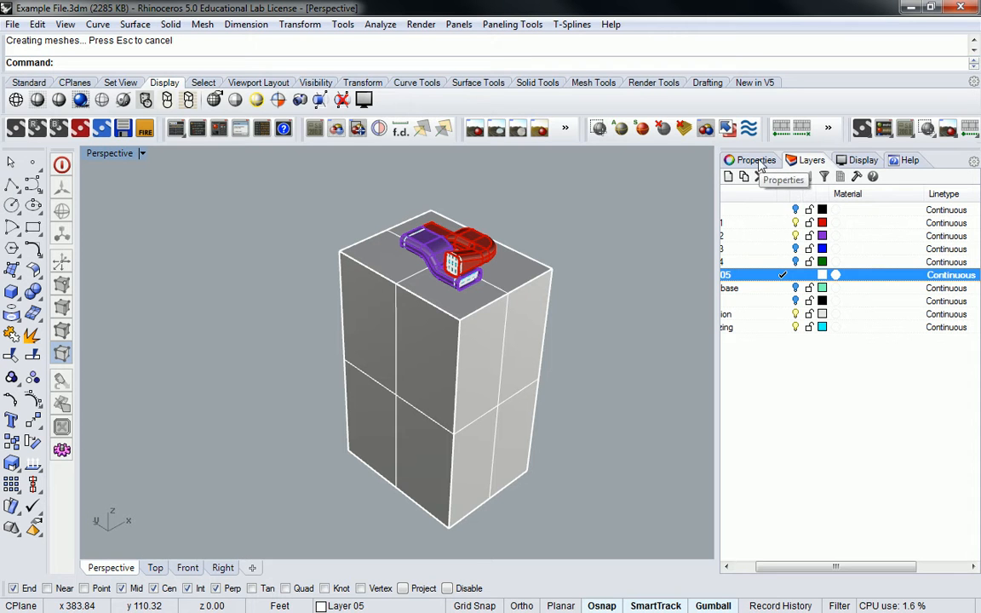
- Widen the modelling area, bring the layer names into view, and create a layer named "Incandescent 1"
drag(788, 566, 754, 566)
drag(720, 394, 756, 391)
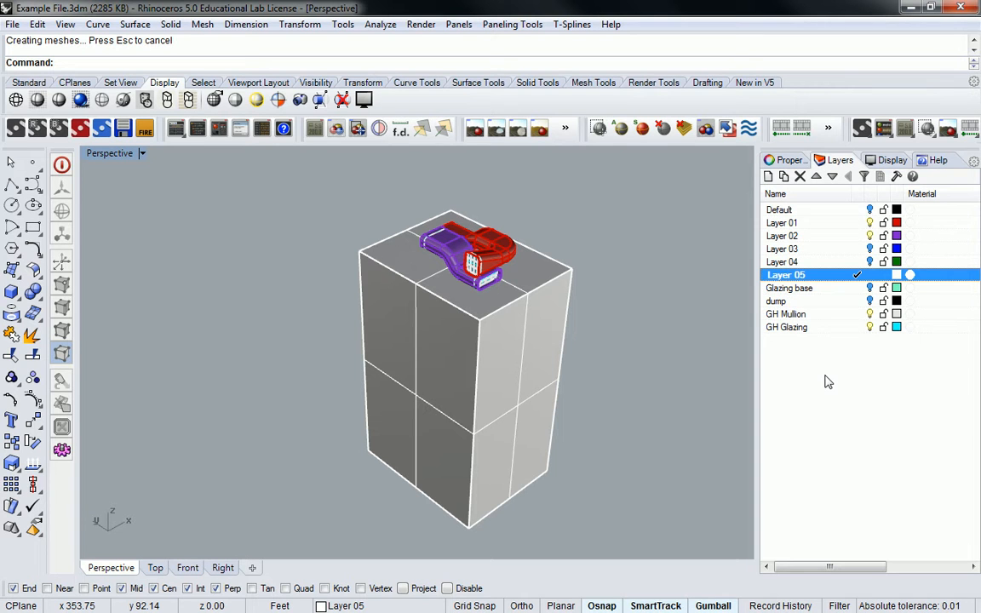
click(768, 177)
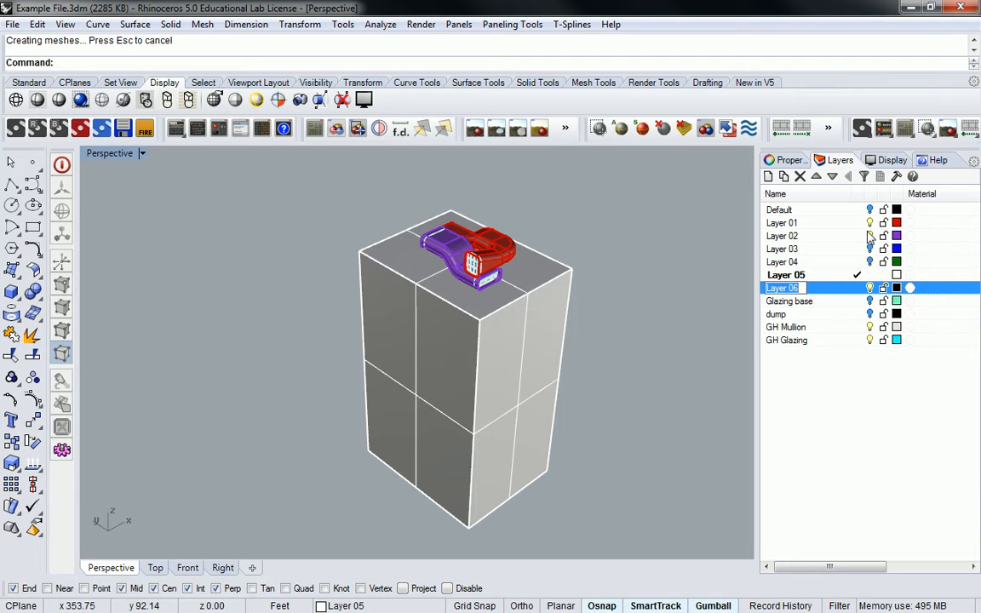
text(Incandescent 1)
key(Return)
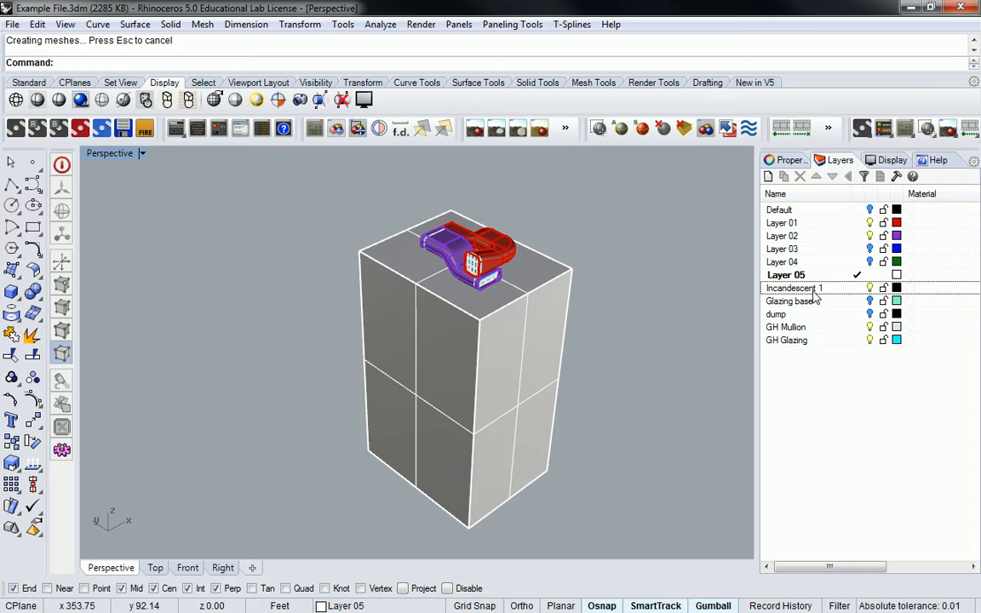
- Create two more layers named "Accent-1" and "Accent-2"
click(768, 176)
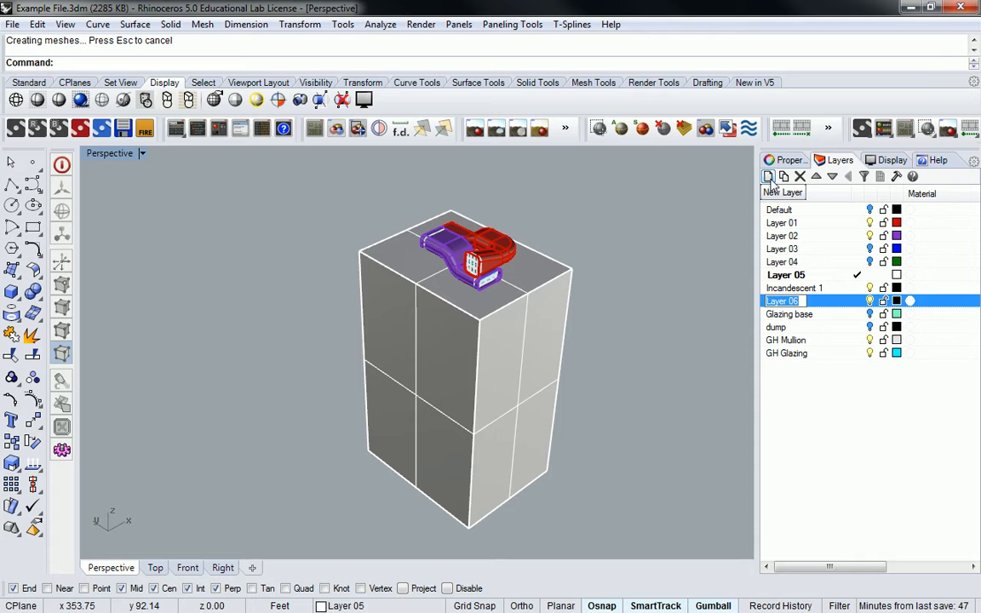
text(Acc)
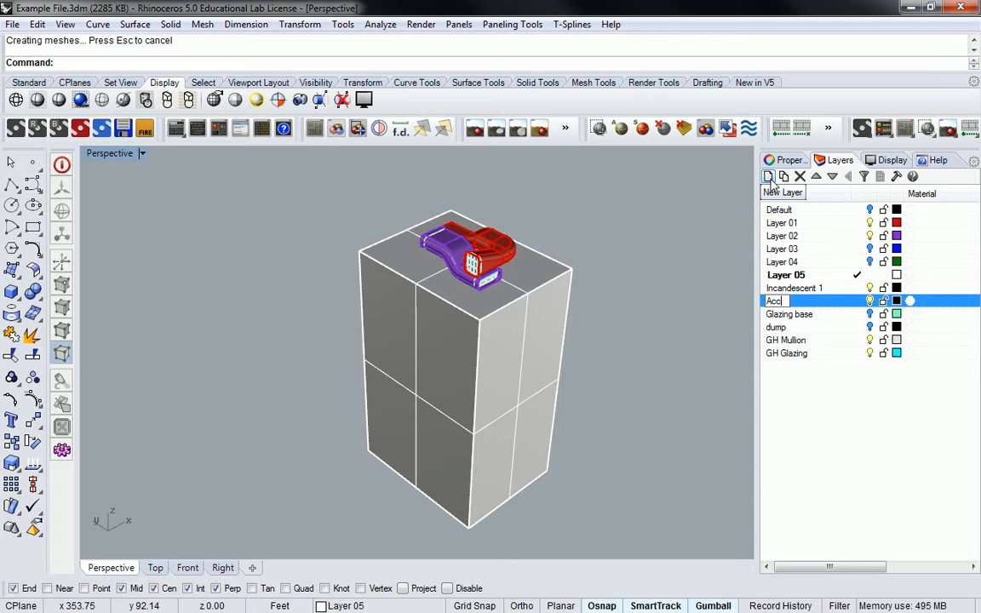
text(ent-1)
click(768, 176)
text(Accent-2)
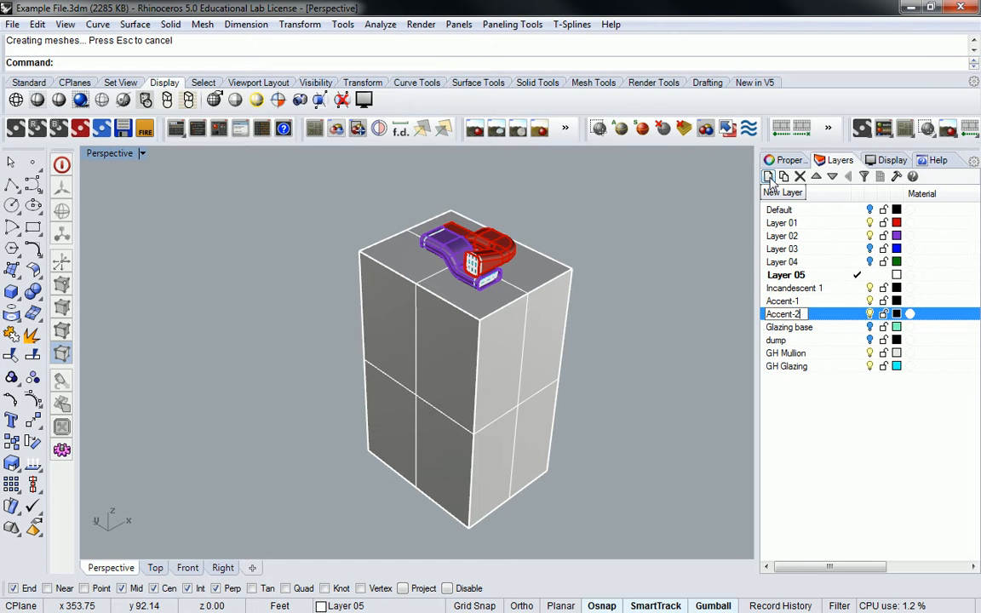
click(815, 410)
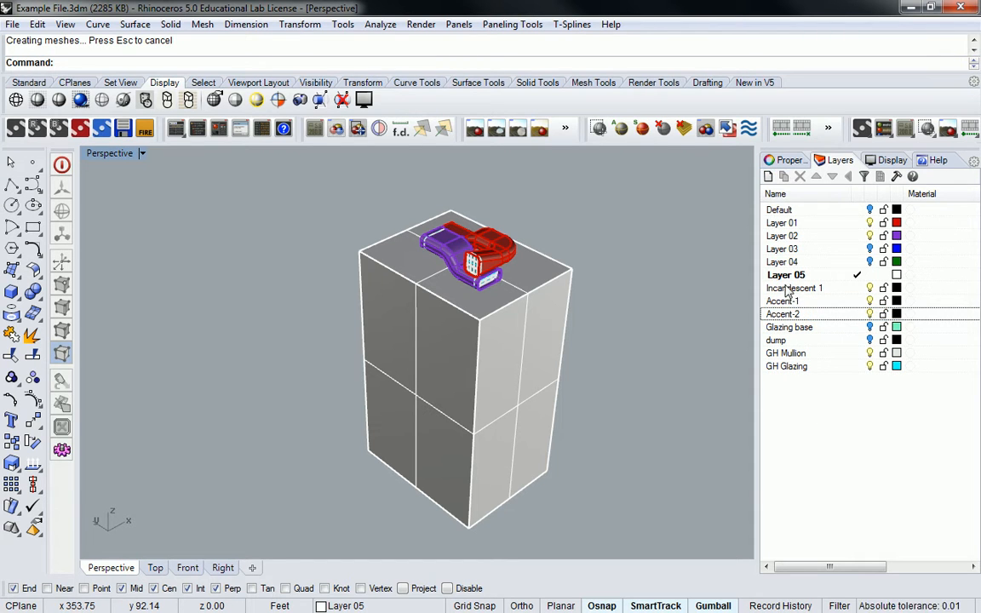
- Add the prefix "L-" to the names of the Incandescent 1, Accent-1 and Accent-2 layers
click(789, 288)
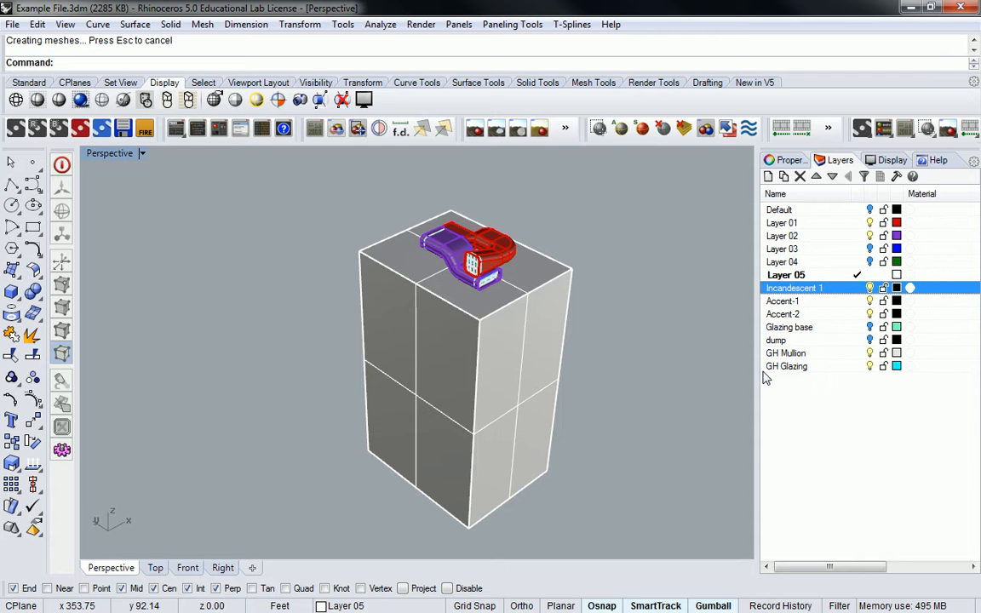
click(771, 294)
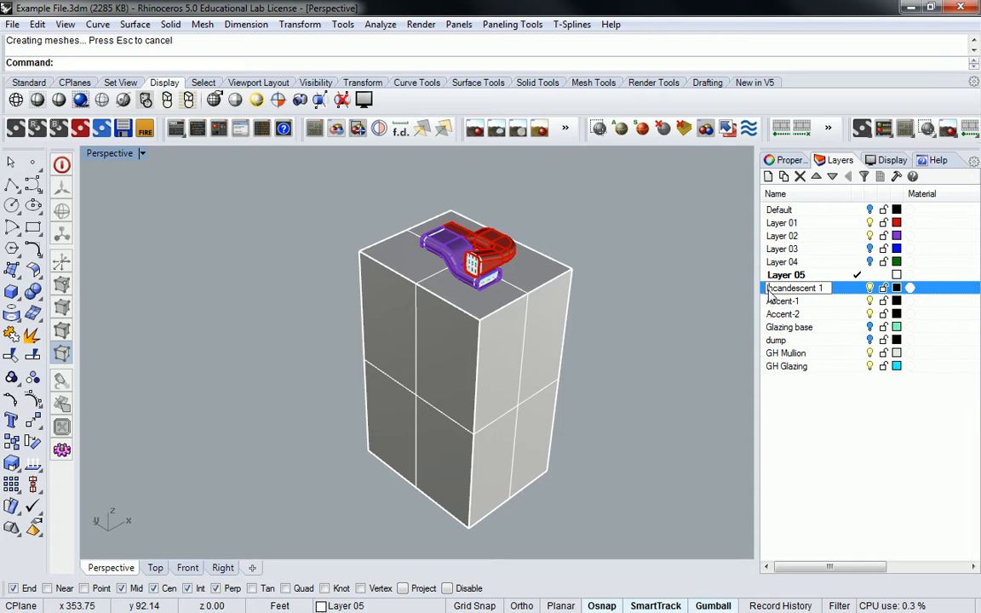
text(L-)
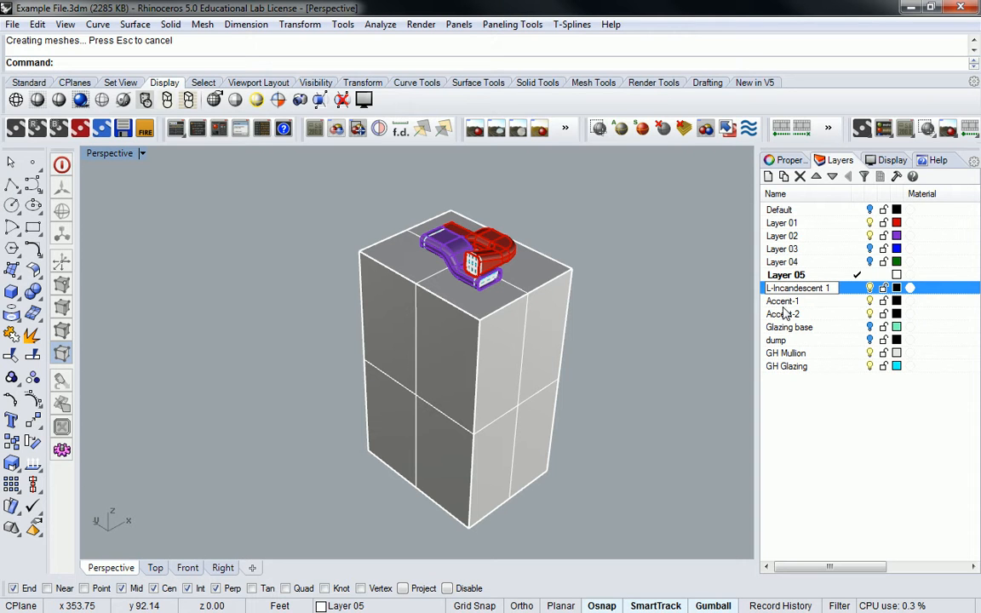
click(777, 302)
click(779, 302)
text(L-)
click(781, 318)
click(768, 315)
text(L-)
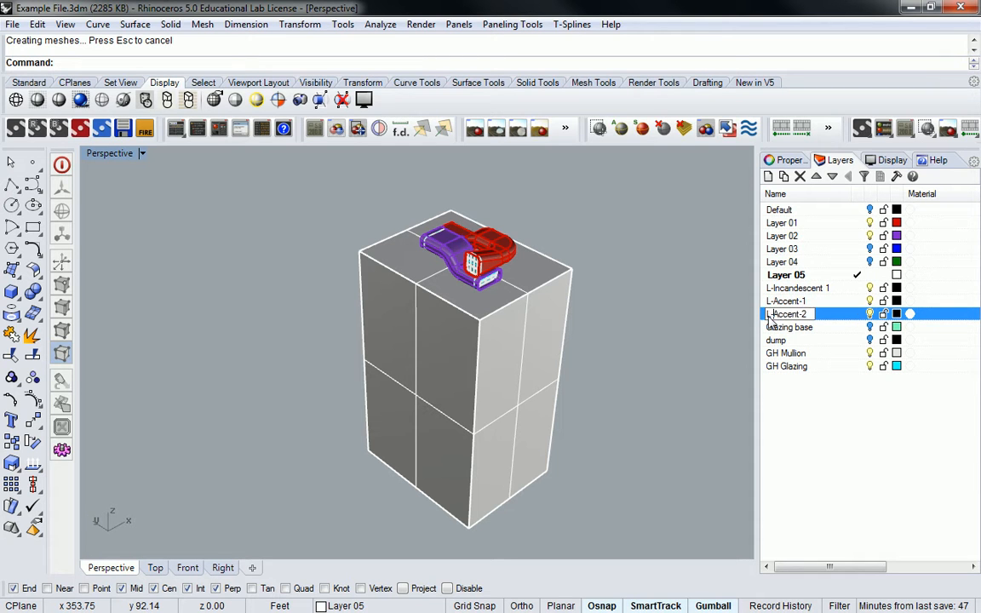
click(846, 458)
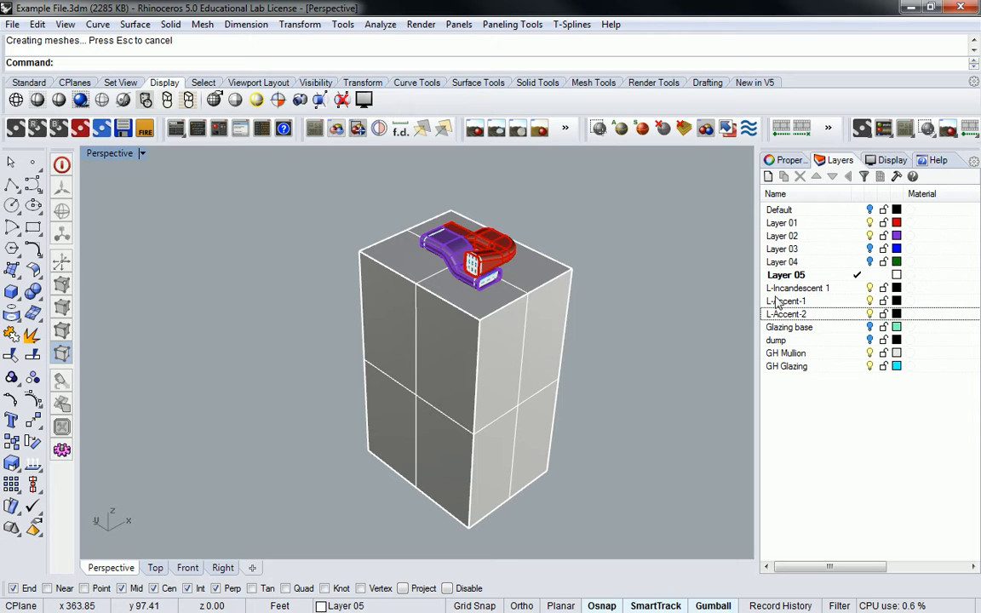
- Sort the layers by name in descending order and rename Layer 05 and Layer 04 with the prefix "0-"
click(809, 196)
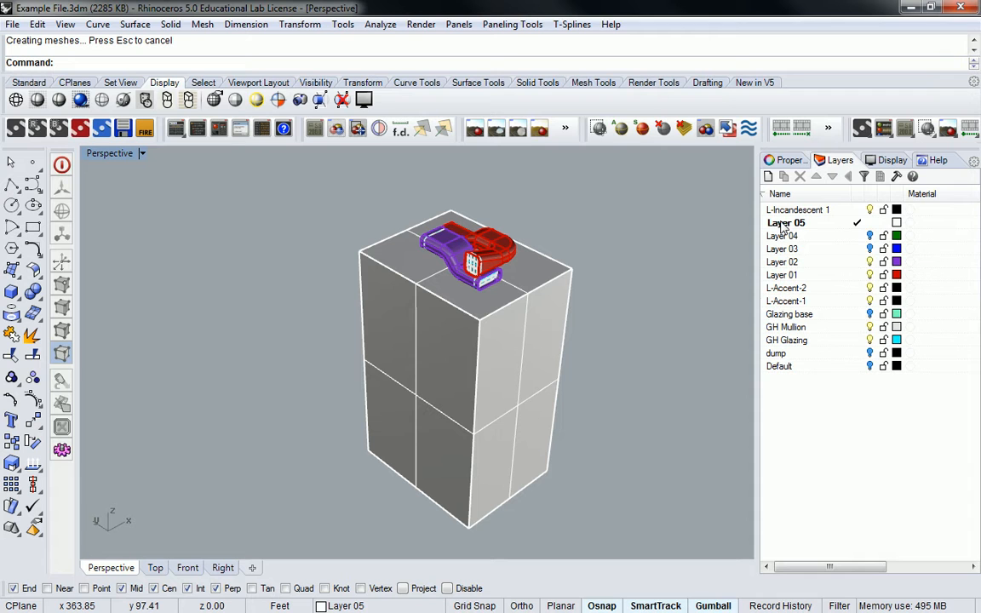
click(775, 224)
click(771, 225)
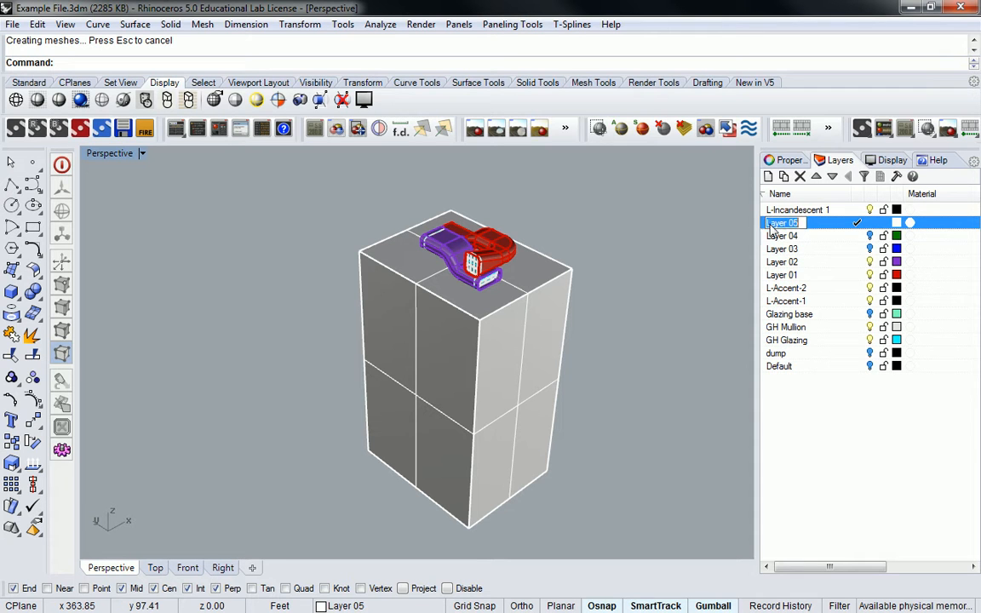
click(768, 224)
text(0-)
click(779, 238)
click(775, 237)
click(769, 237)
text(0-)
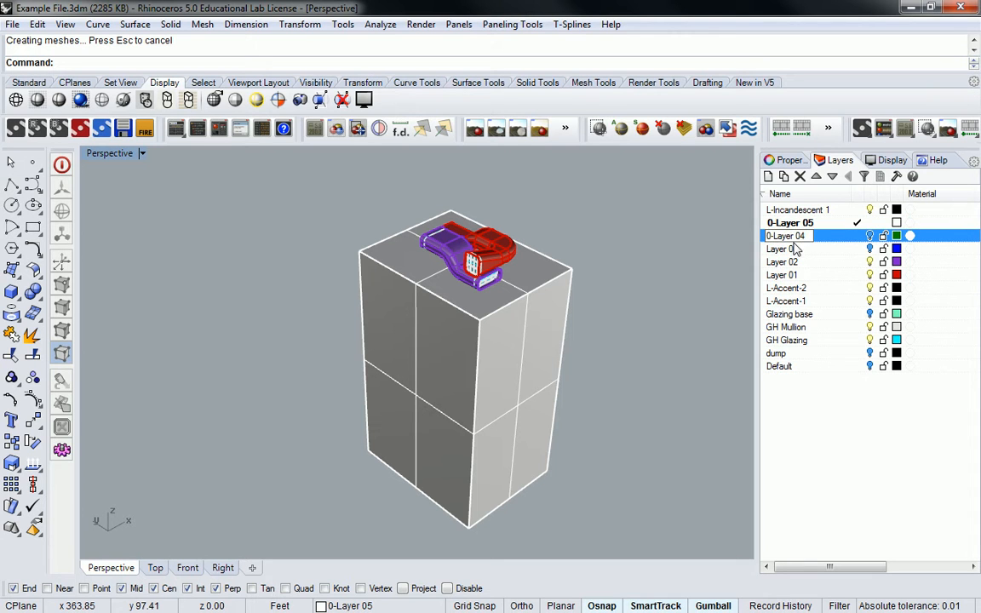
- Add the prefix "0-" to the names of Layer 03, Layer 02 and Layer 01
click(790, 249)
click(769, 252)
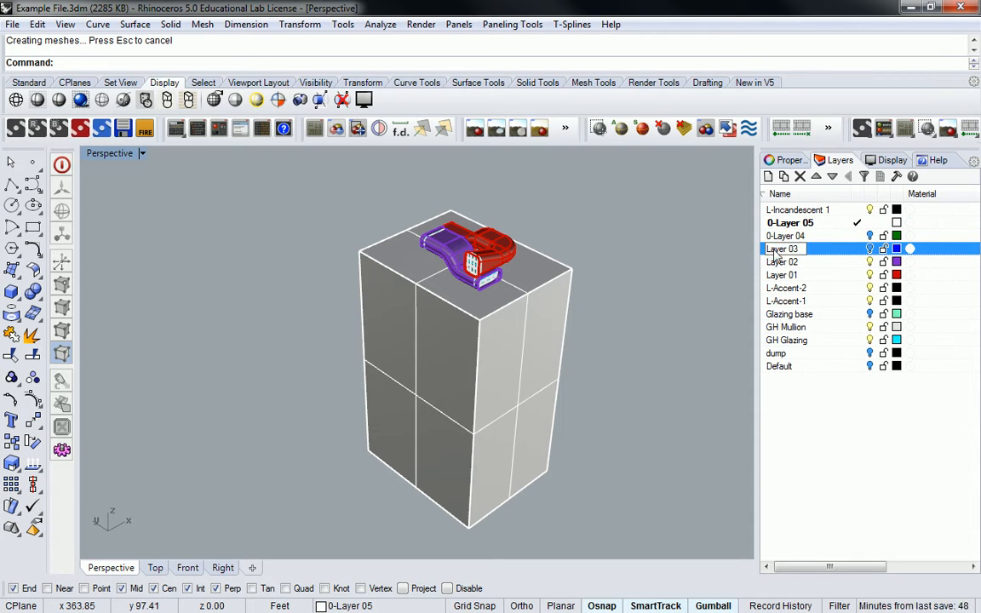
text(0-)
click(772, 264)
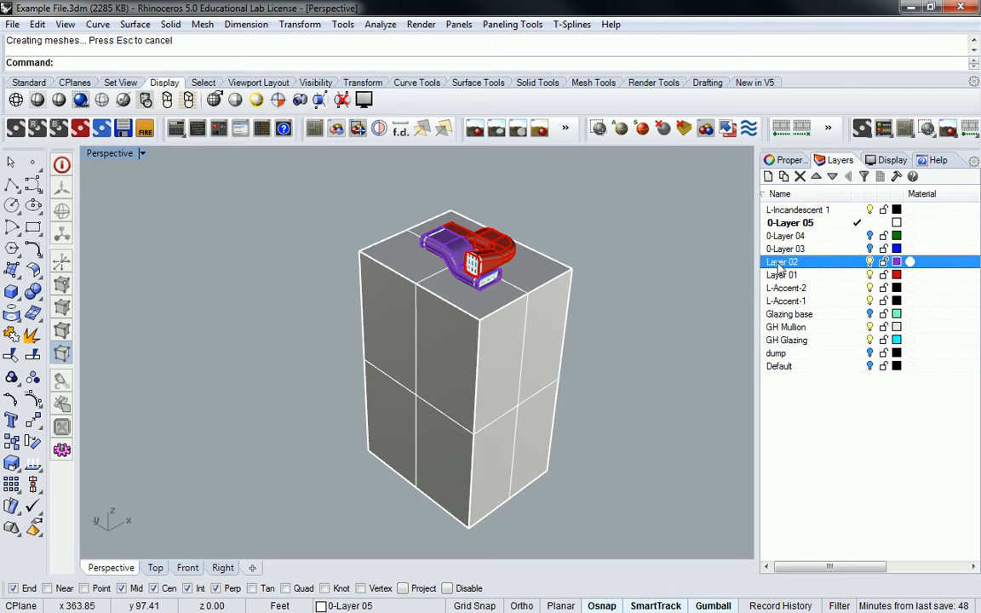
click(768, 265)
text(0-)
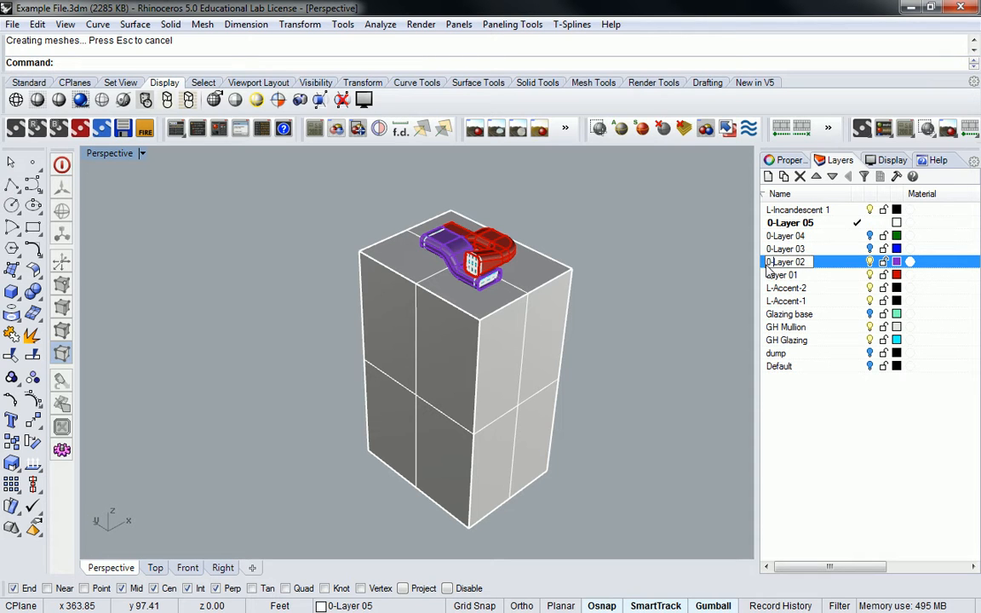
click(784, 276)
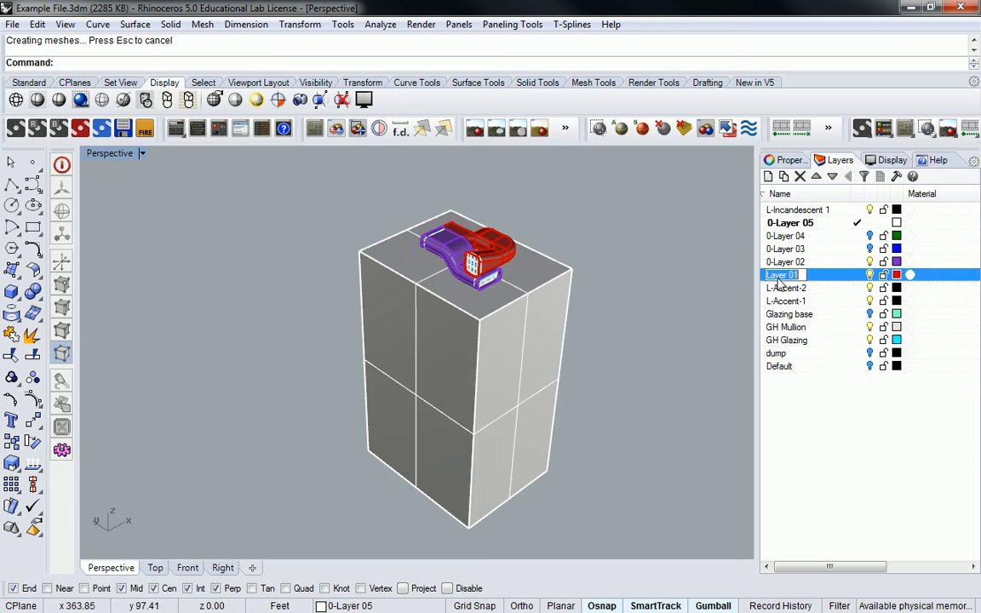
click(771, 276)
text(0-)
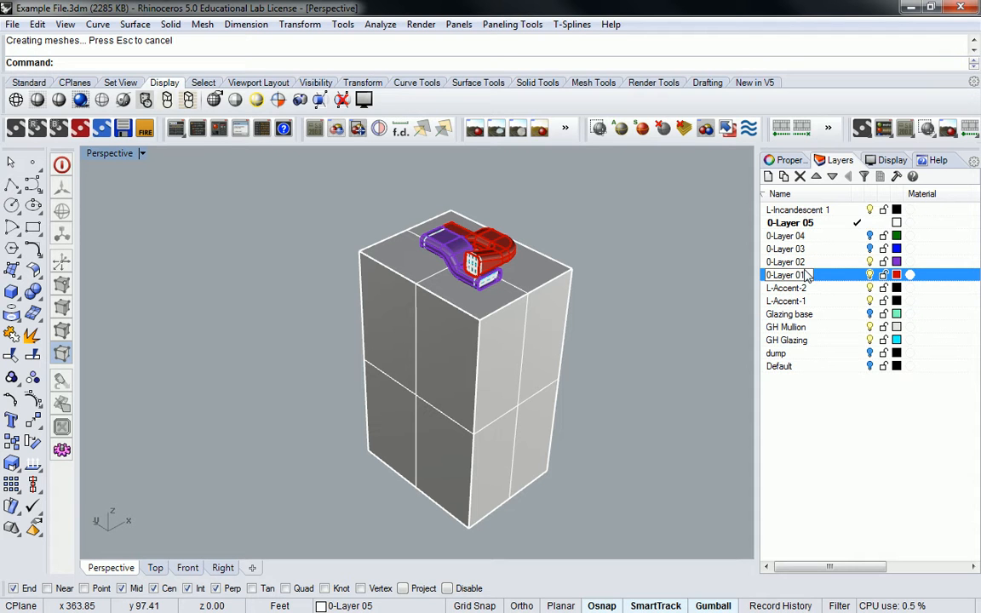
click(804, 290)
click(813, 289)
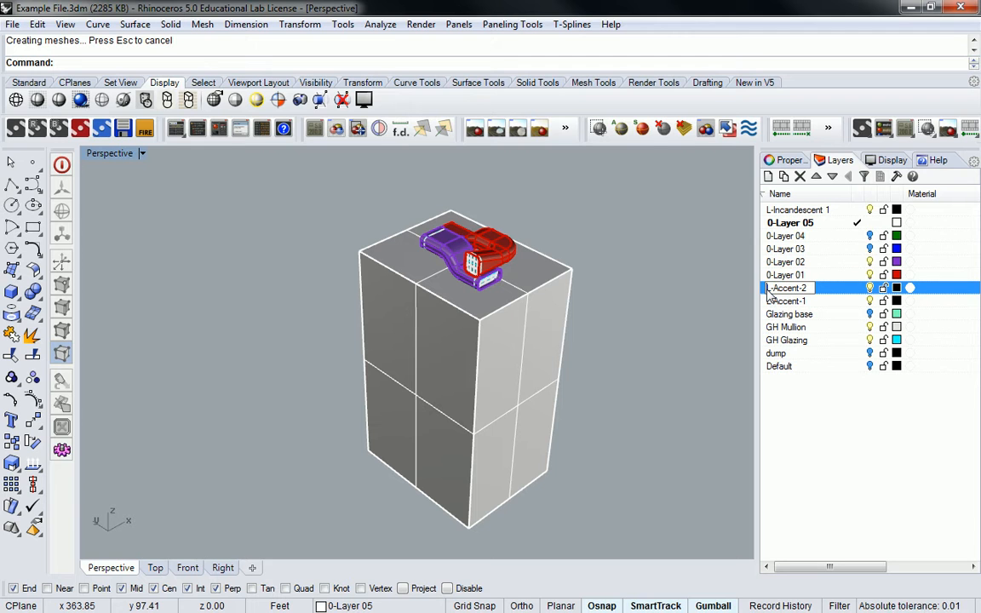
text(0-)
key(BackSpace)
key(BackSpace)
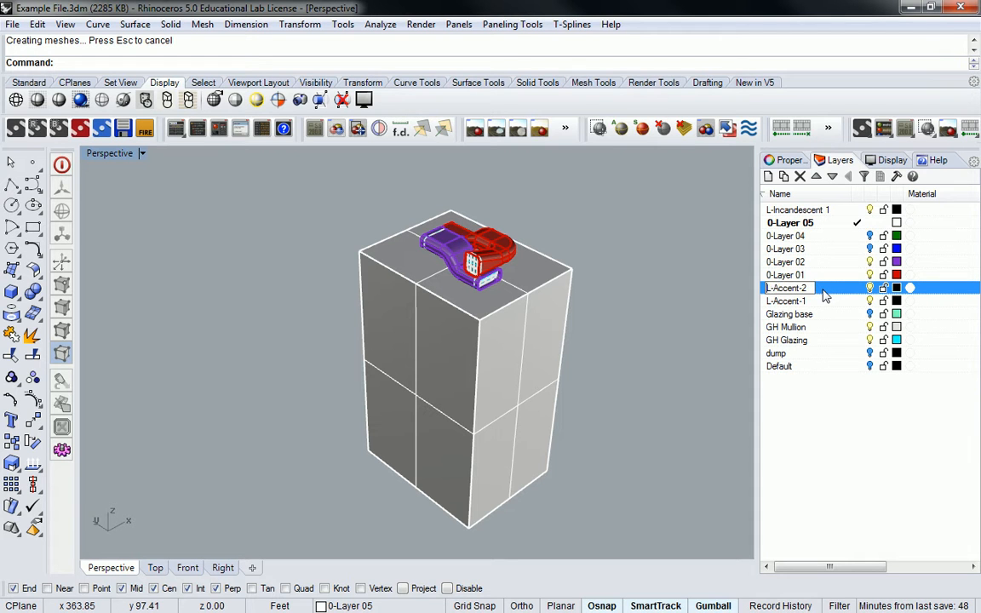
- Sort the layers by name in ascending order and return to the four-viewport layout with space around the block in the Top view
click(788, 195)
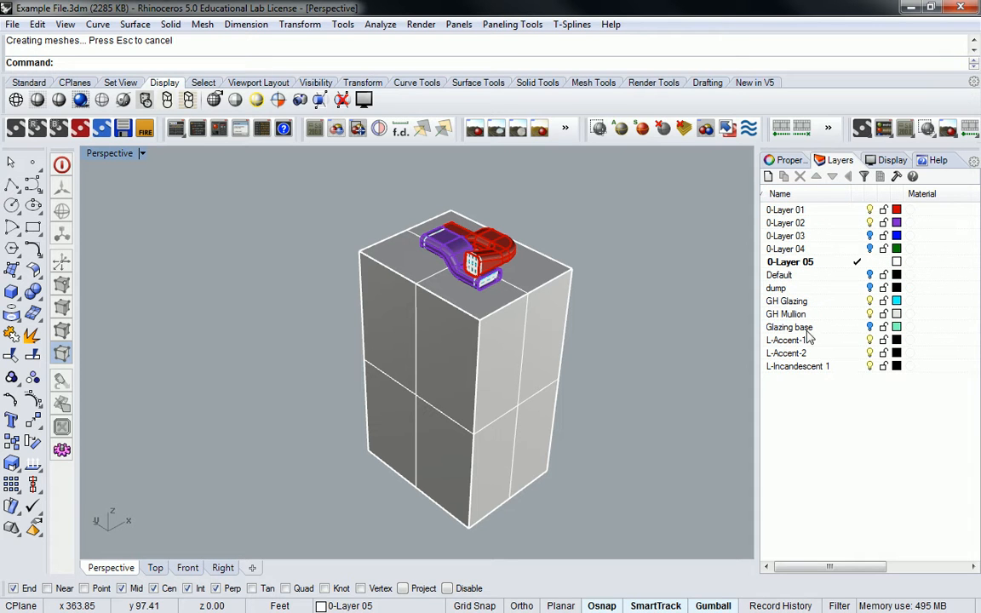
scroll(511, 246, up, 4)
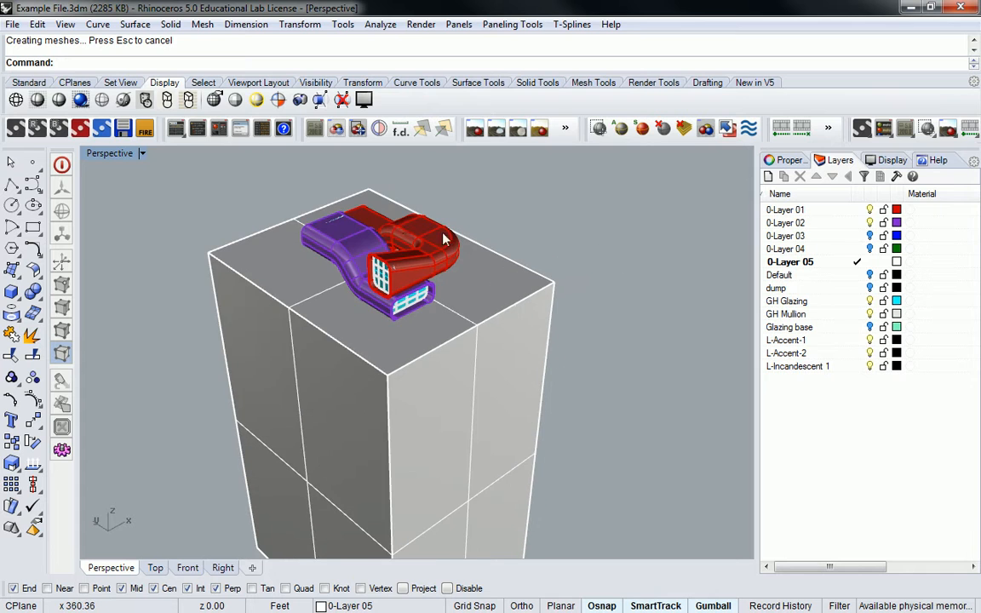
scroll(406, 222, up, 2)
scroll(443, 259, down, 4)
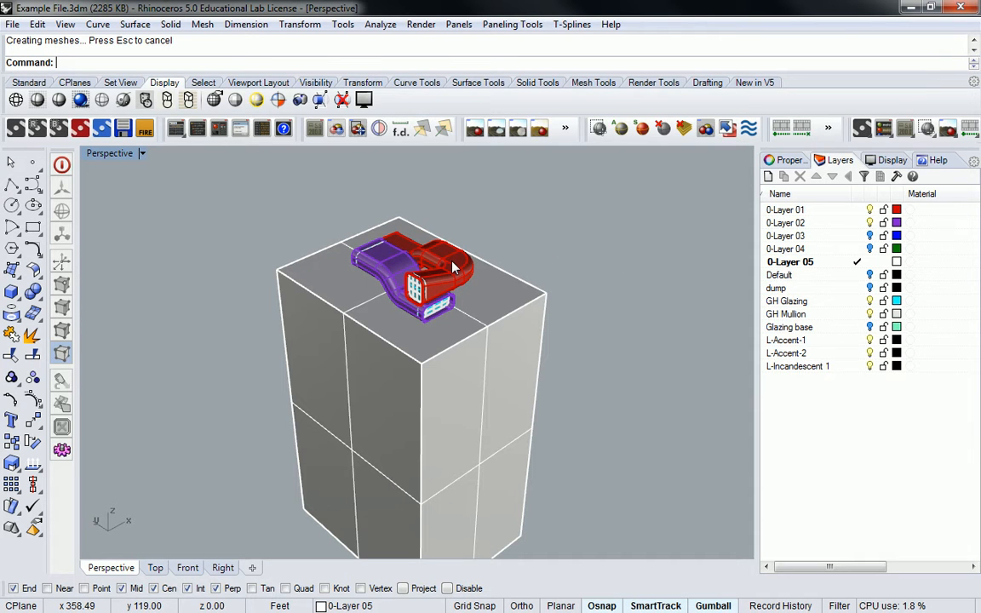
scroll(365, 258, down, 5)
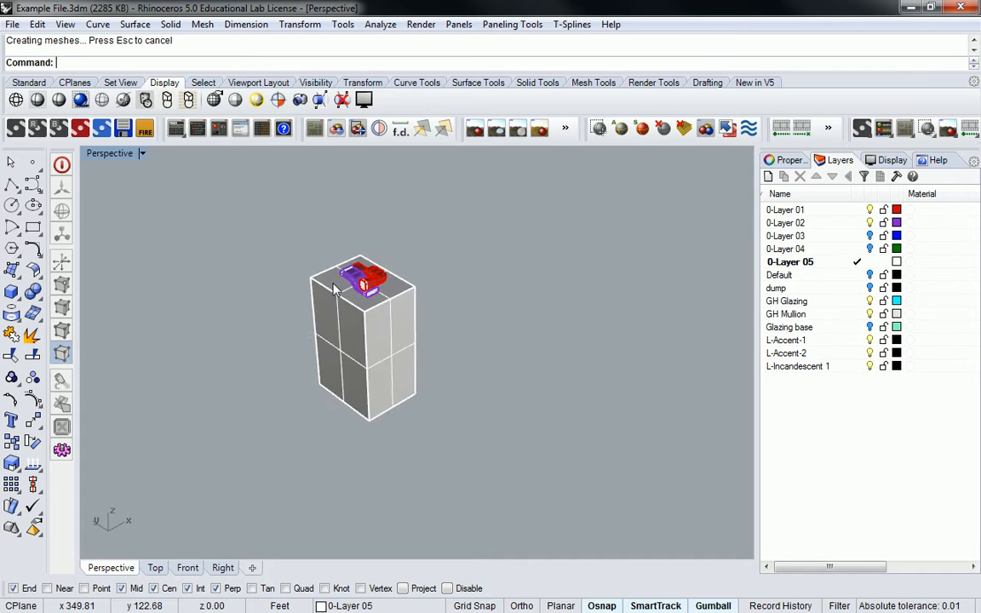
double_click(109, 153)
scroll(281, 221, down, 4)
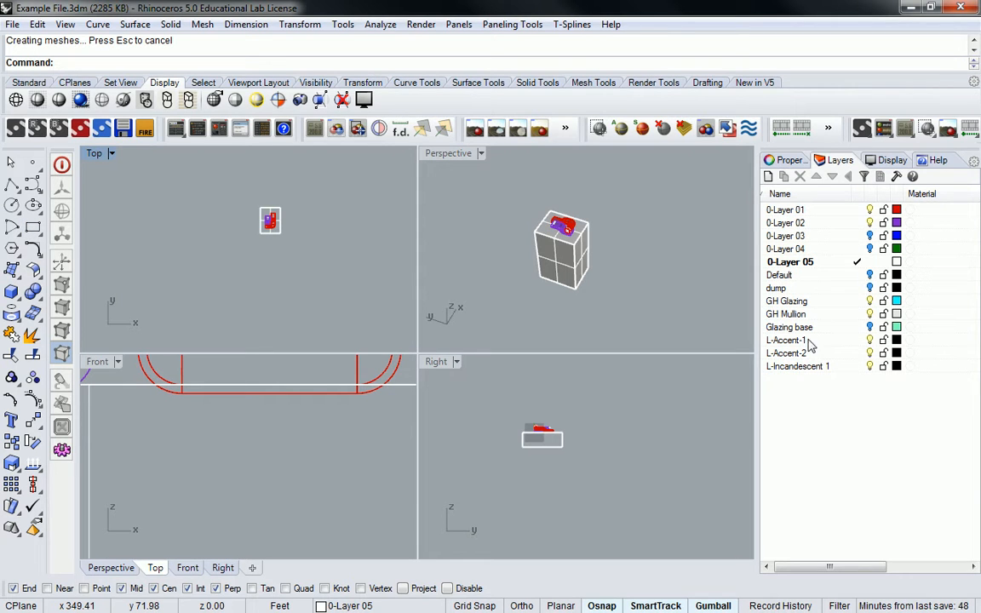
- Make L-Incandescent 1 the current layer and set its layer color to Gold
double_click(809, 367)
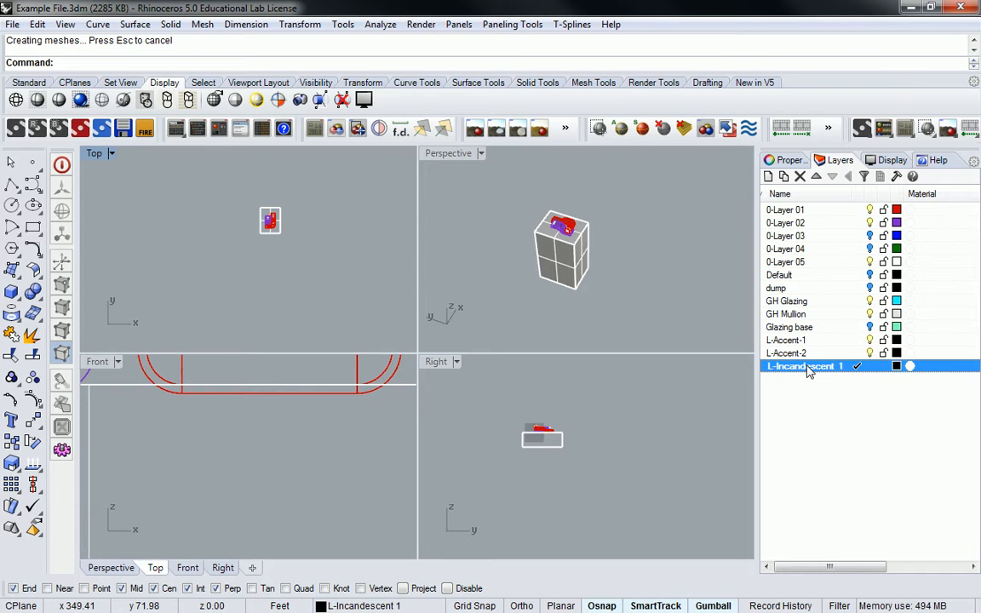
click(896, 367)
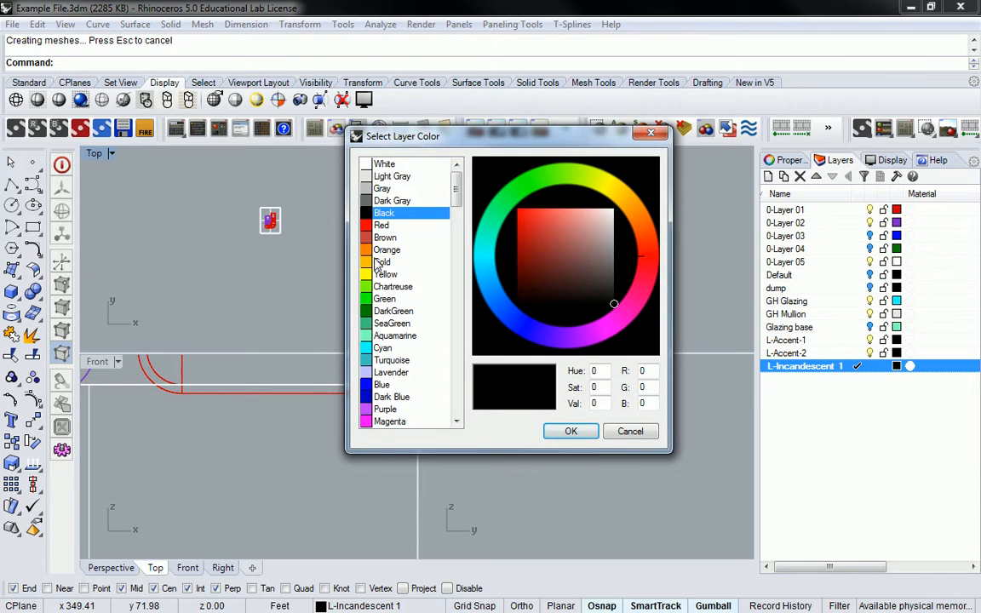
click(383, 261)
click(572, 432)
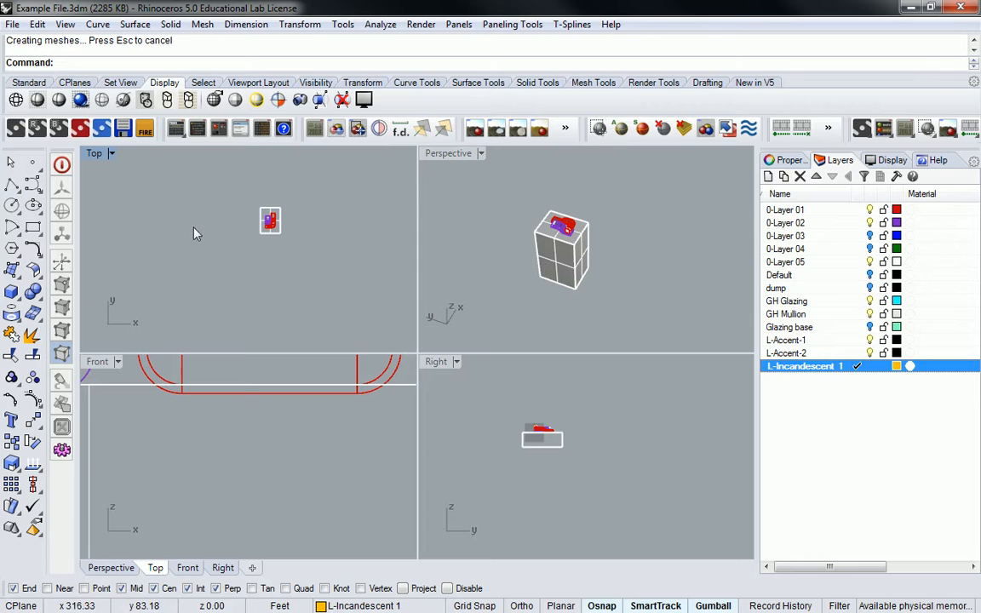
- Draw a rectangle just below the block in the Top view and fill it with a planar surface using PlanarSrf
click(32, 228)
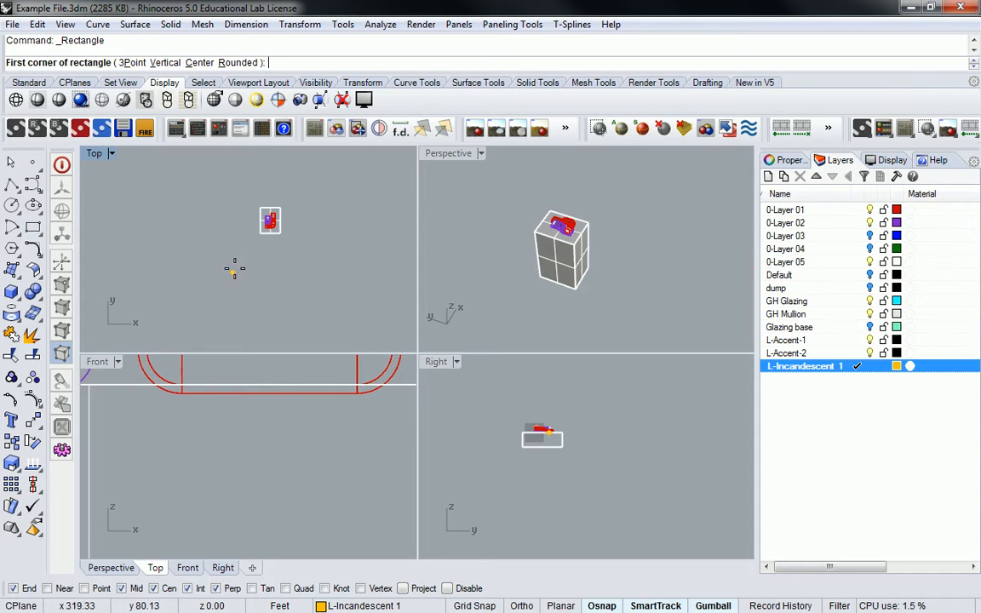
click(261, 251)
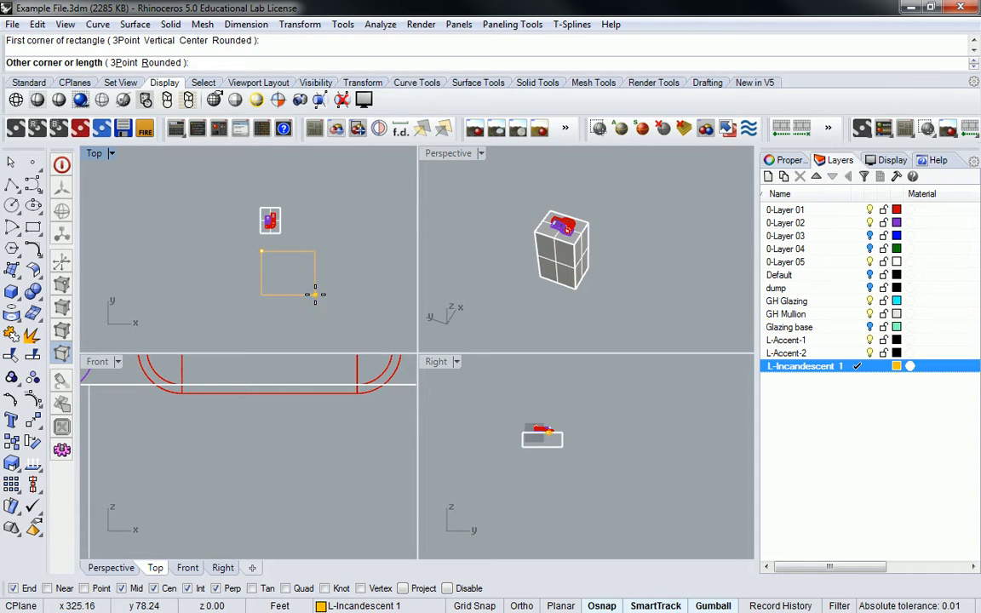
click(313, 293)
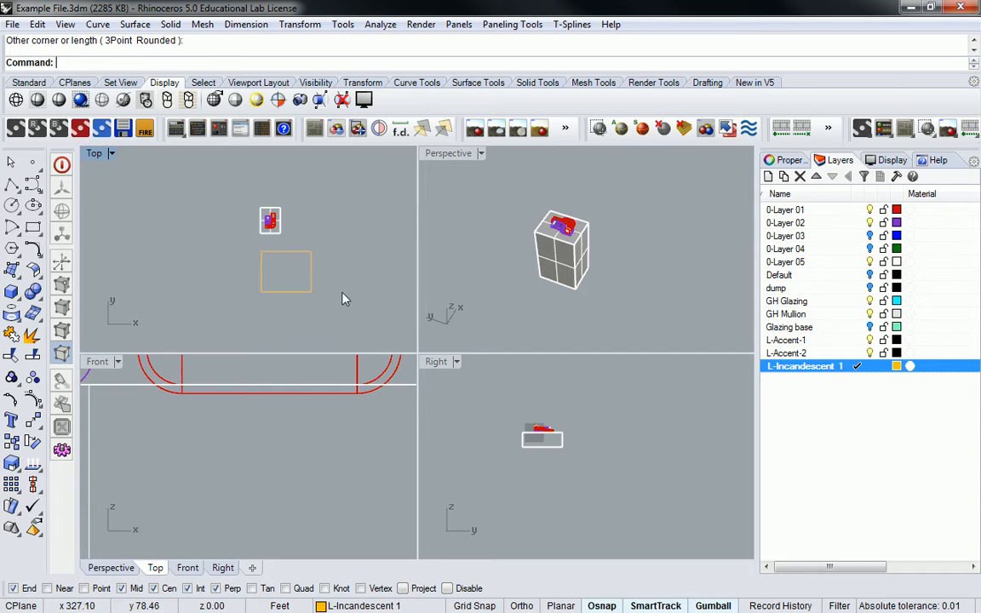
click(283, 295)
text(PlanarSrf)
key(Return)
scroll(282, 290, up, 4)
click(287, 273)
key(Escape)
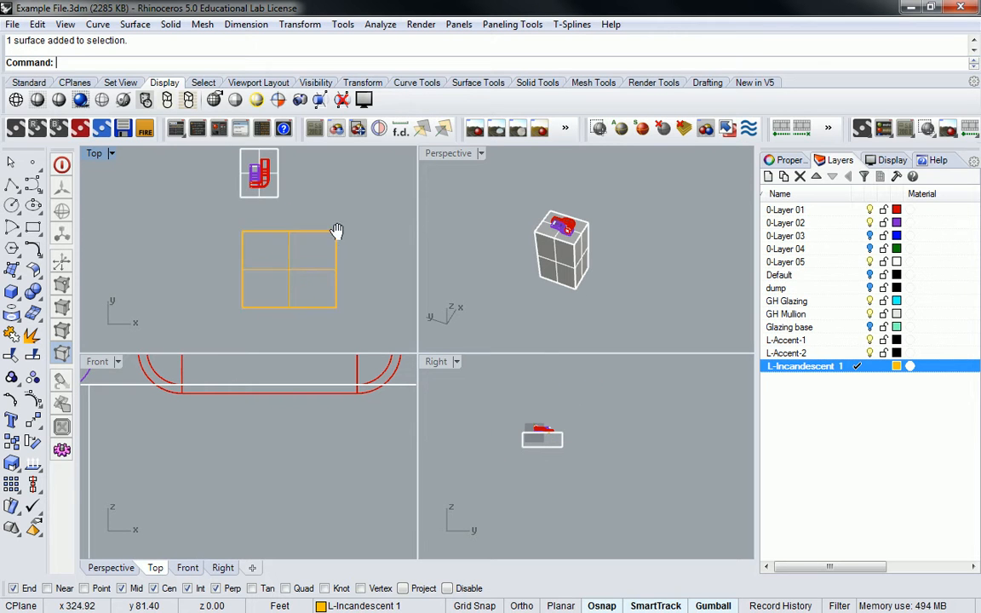
- Make L-Accent-1 current, draw a smaller rectangle to the right of the gold surface in the Top view, and fill it with PlanarSrf
right_drag(334, 246, 281, 252)
right_drag(341, 274, 311, 243)
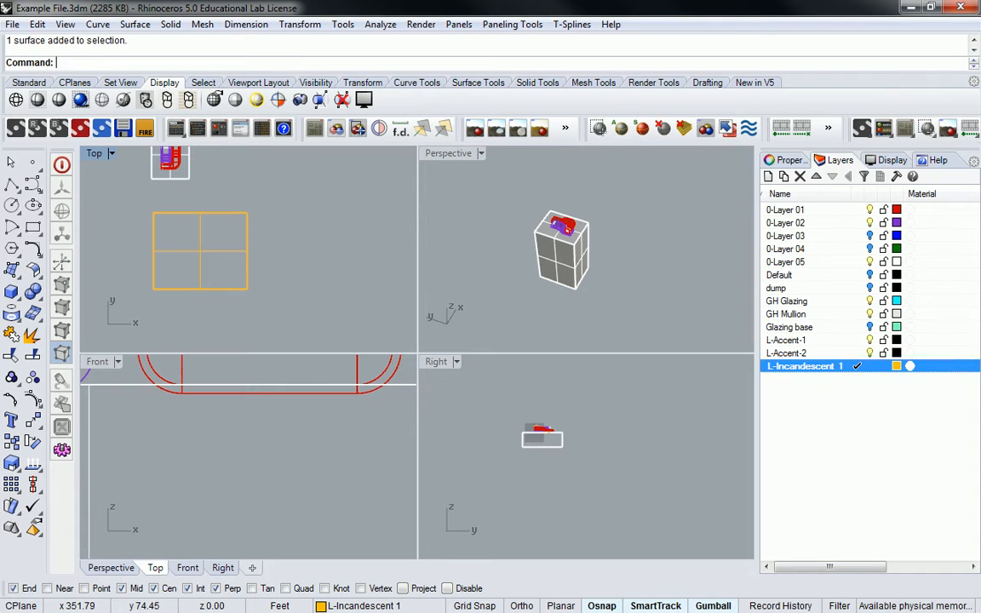
double_click(809, 341)
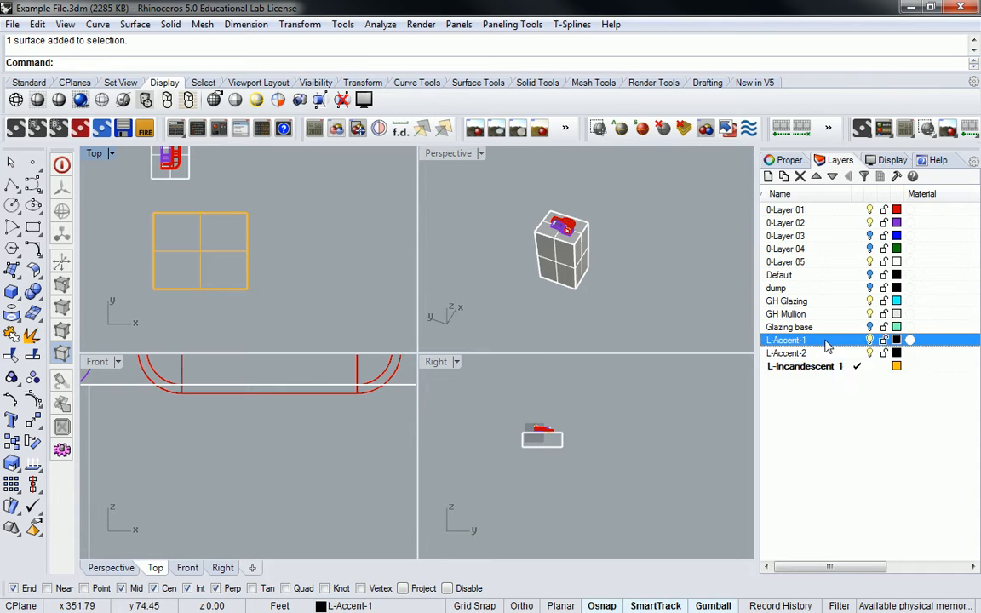
click(32, 229)
click(263, 214)
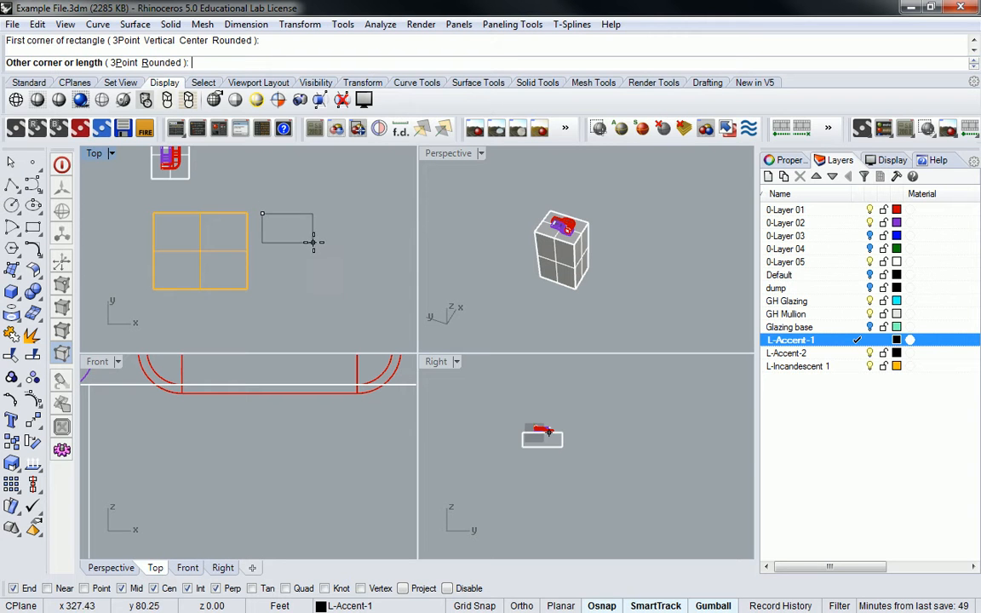
click(304, 245)
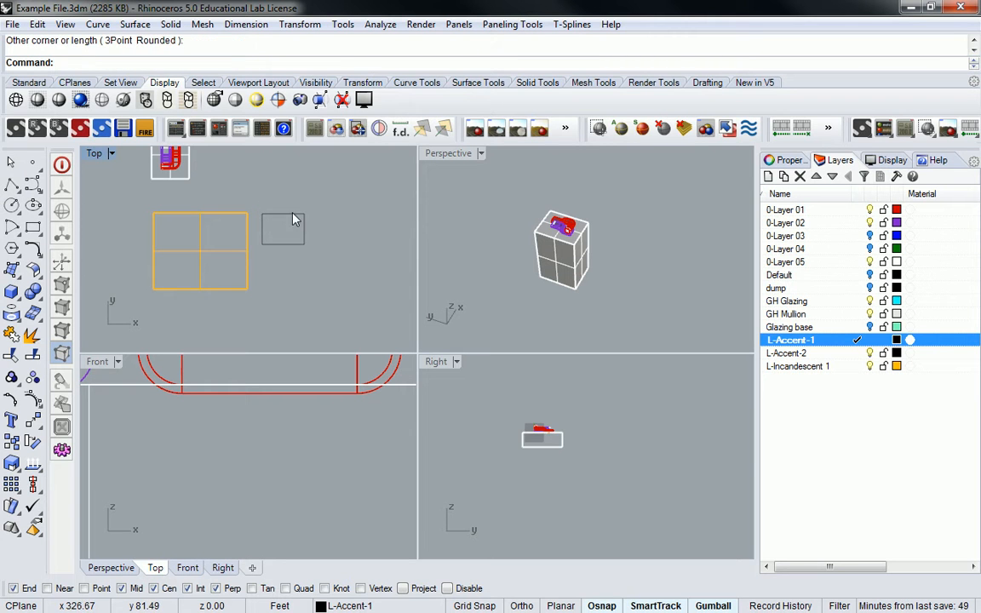
click(285, 245)
text(PlanarSrf)
key(Return)
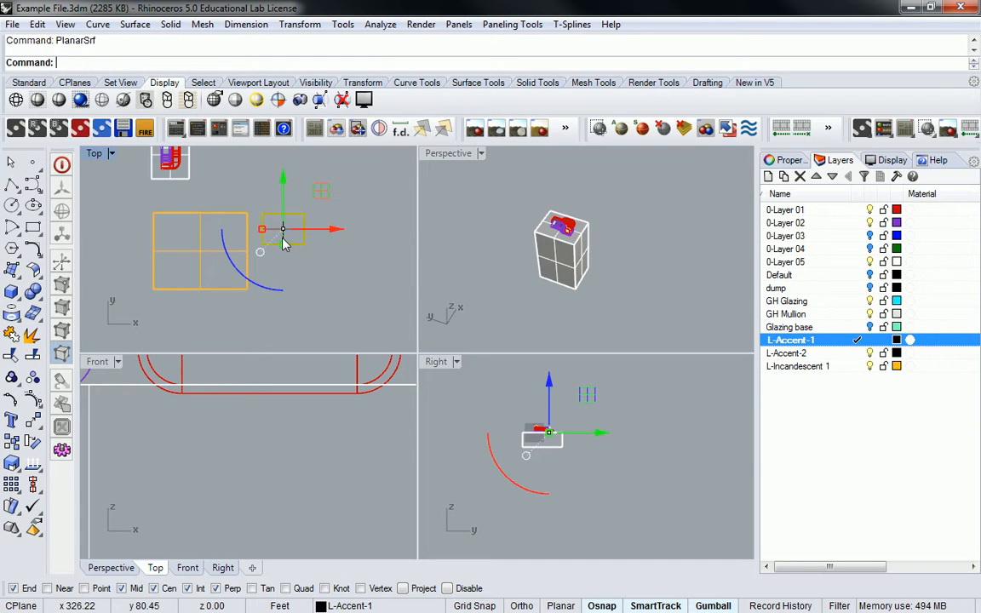
- Copy the small accent surface about 1.68 ft in the negative Y direction and assign the copy to layer L-Accent-2
click(277, 242)
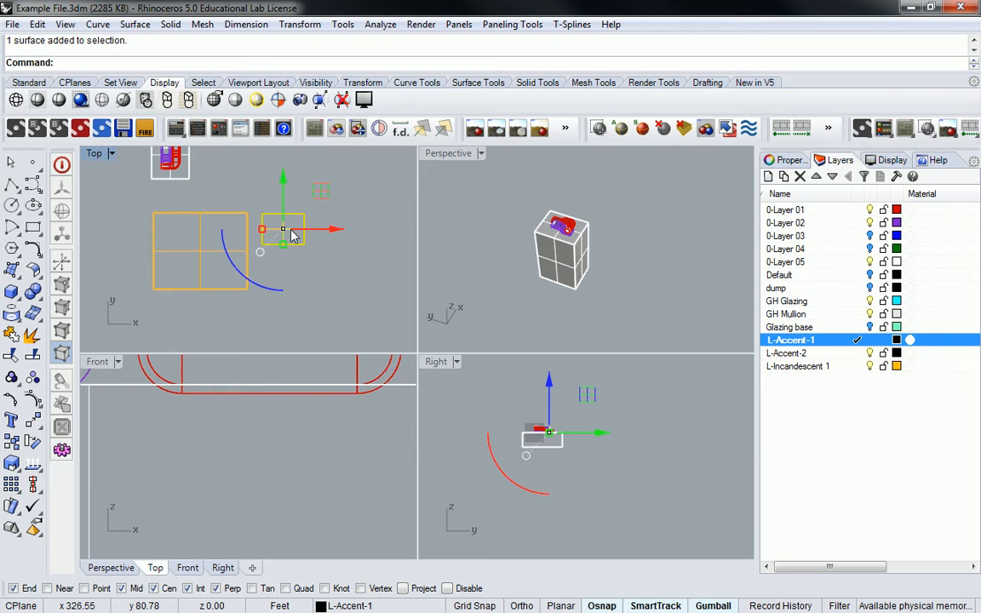
drag(283, 181, 282, 225)
key(alt)
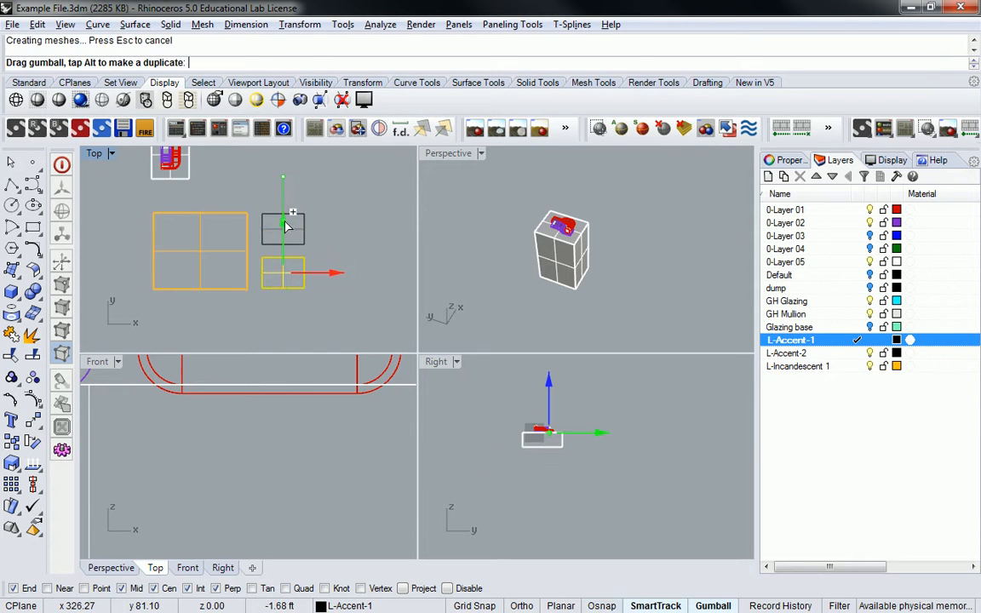
right_click(818, 352)
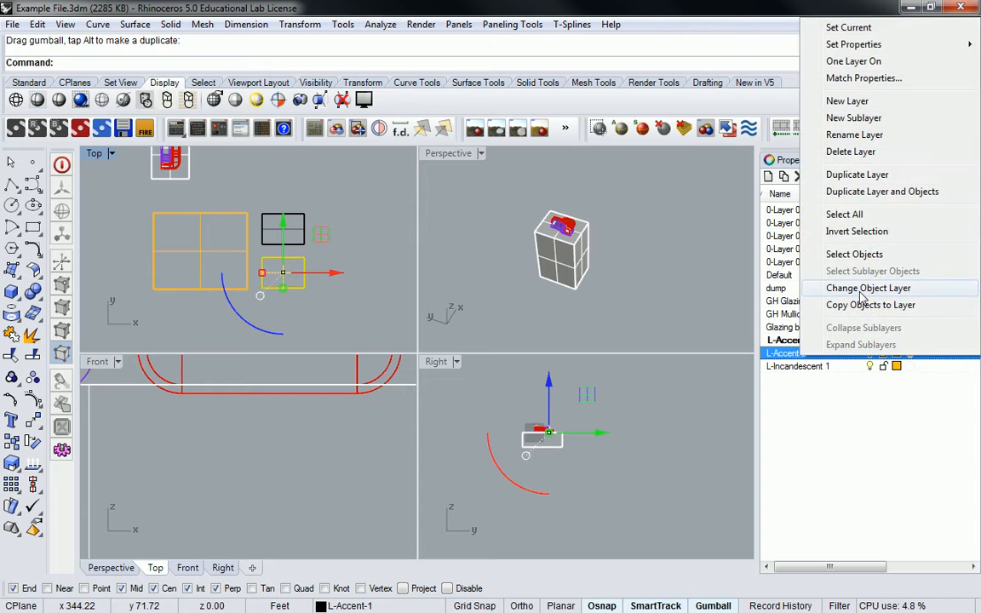
click(864, 284)
click(388, 252)
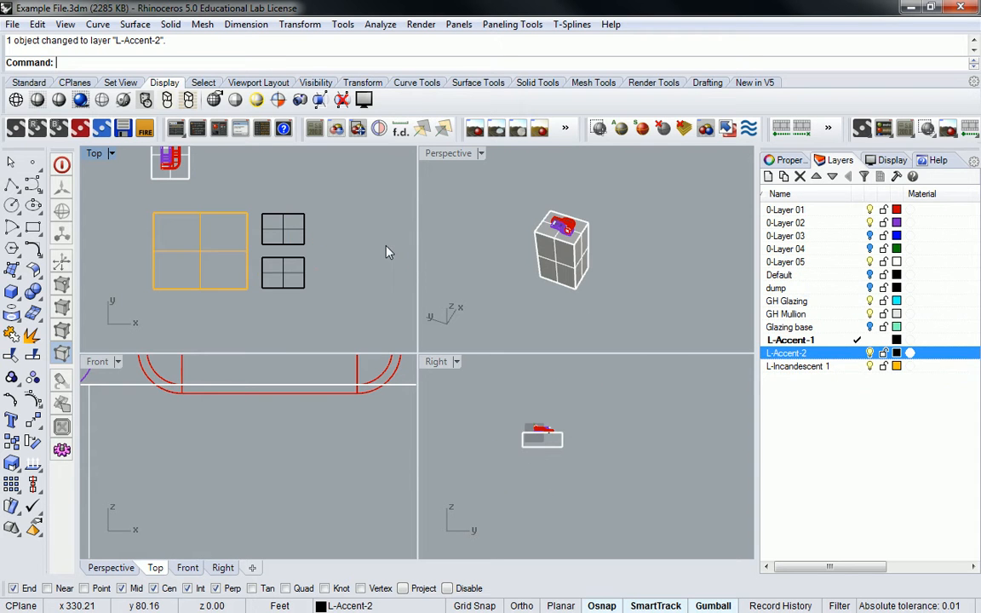
- Set the layer color of L-Accent-1 to Lavender and of L-Accent-2 to Blue
click(896, 339)
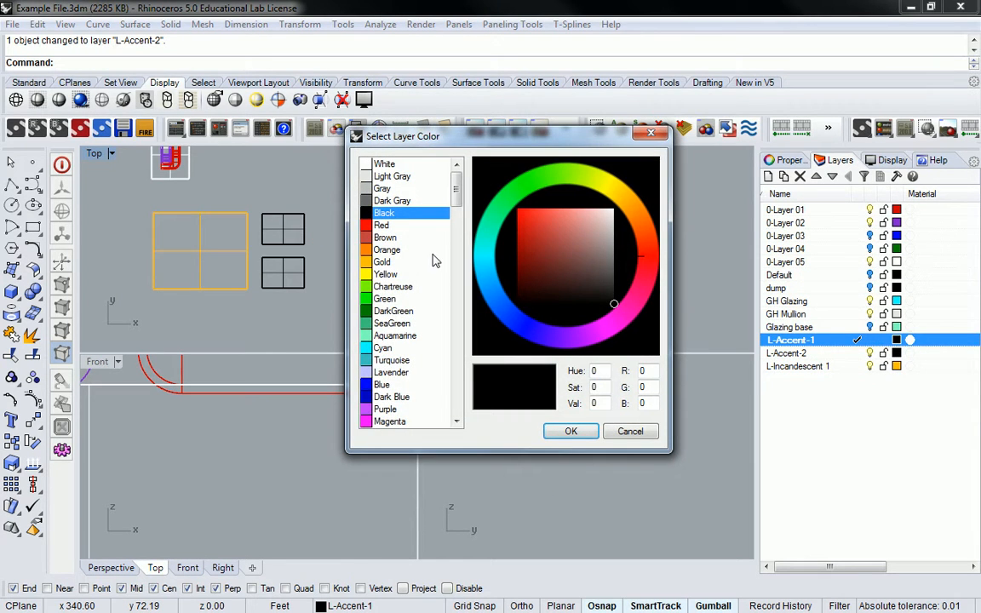
click(387, 373)
click(570, 433)
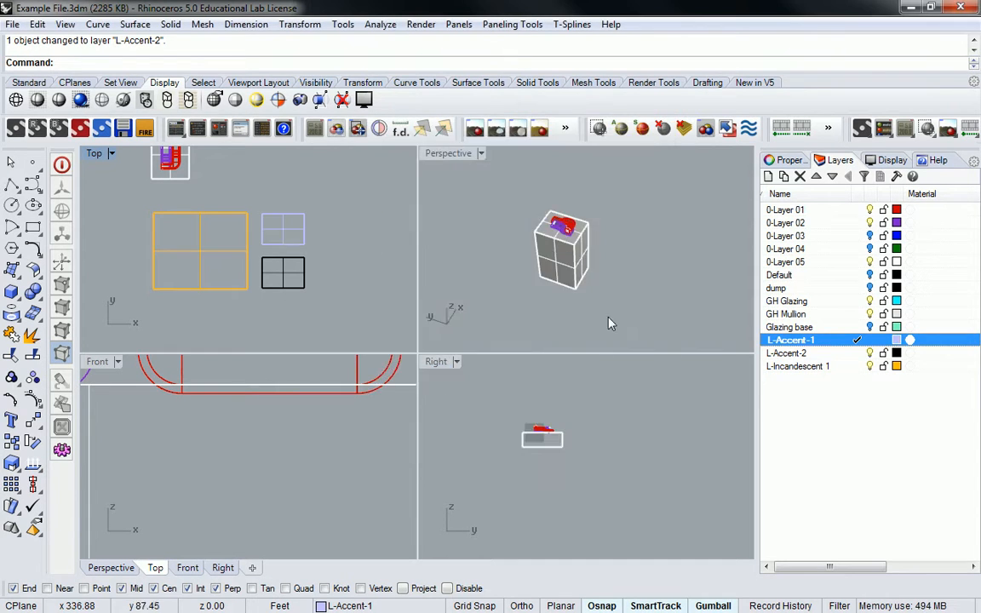
click(284, 272)
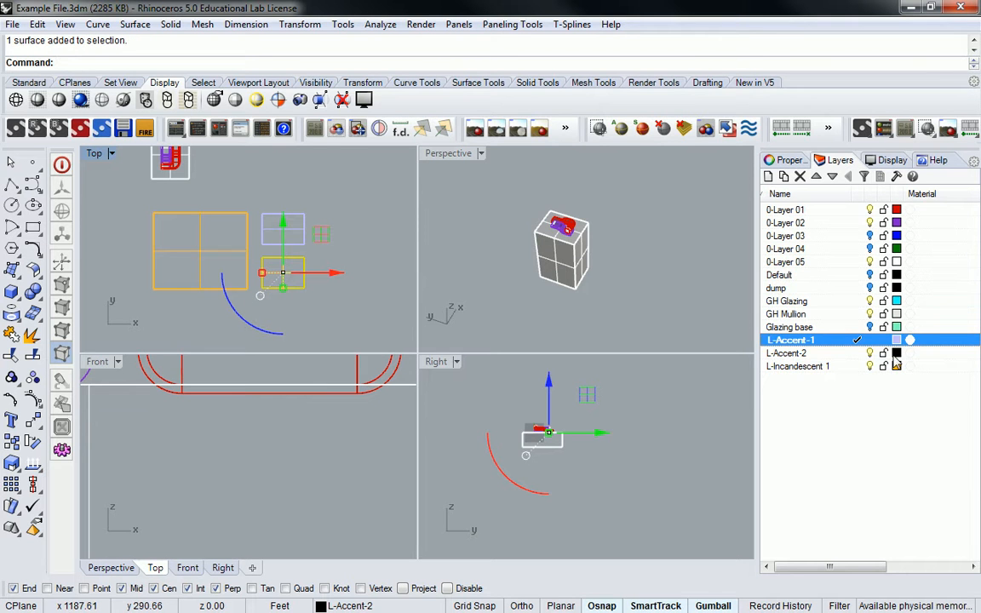
click(896, 354)
click(385, 384)
click(578, 432)
click(365, 272)
- Select all three light surfaces together and raise them slightly in the Perspective view, then clear the selection
right_drag(365, 242, 388, 262)
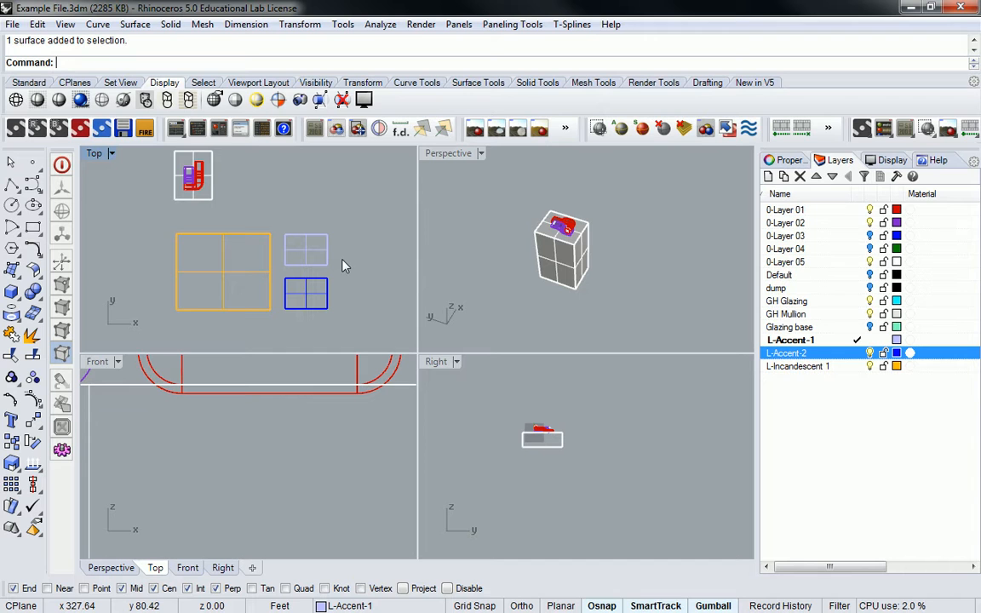
drag(167, 203, 360, 334)
scroll(579, 255, down, 6)
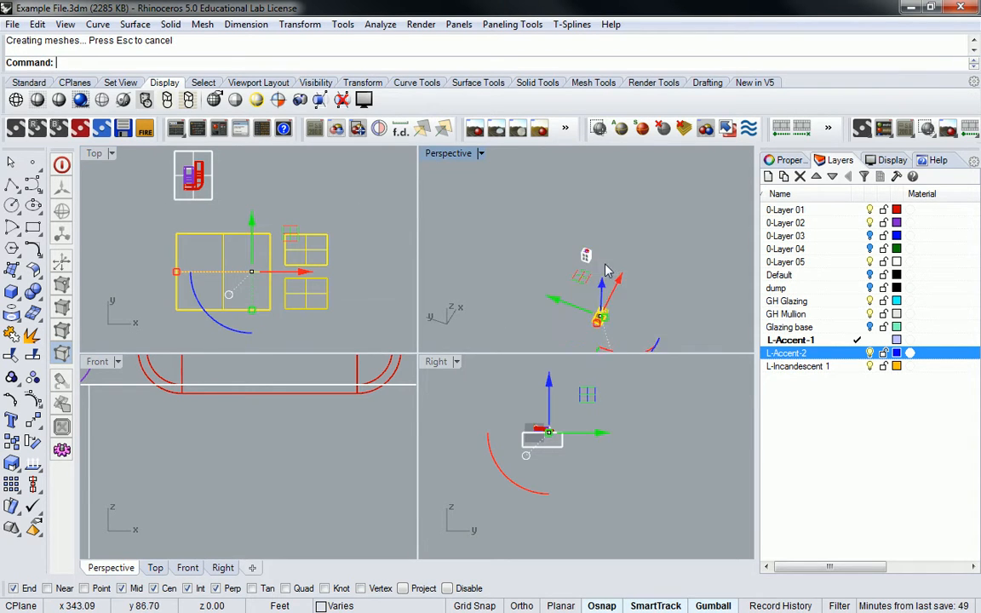
scroll(596, 304, up, 6)
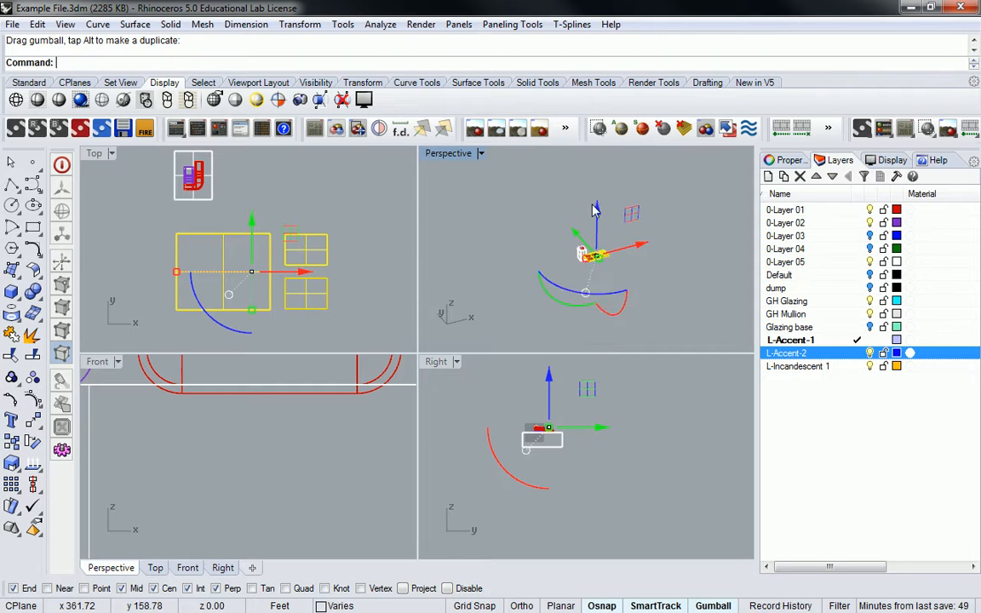
right_drag(590, 242, 476, 248)
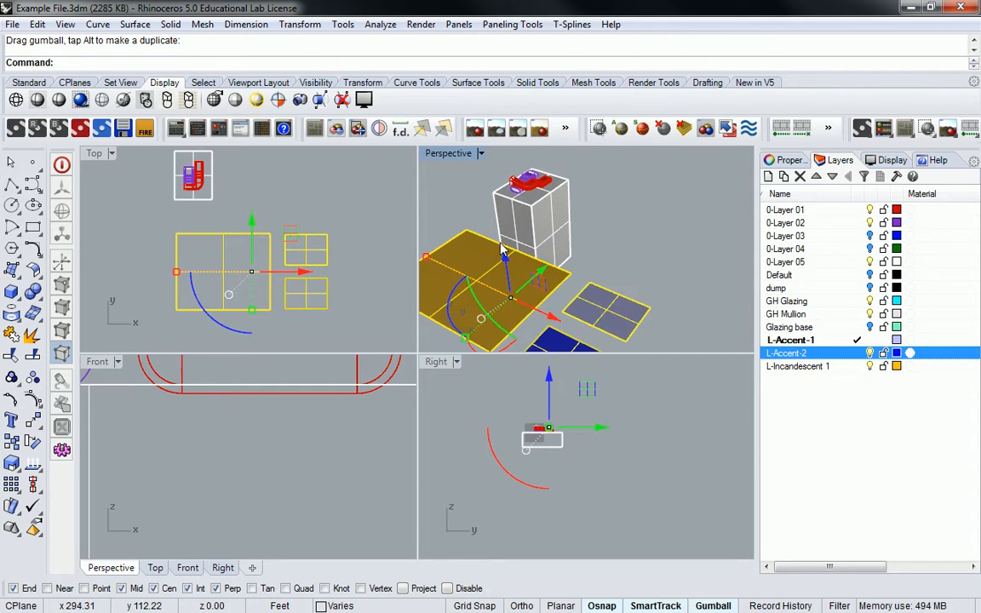
click(657, 218)
- Select the large gold surface and tilt it about 45 degrees around its long horizontal axis with the gumball
right_drag(657, 218, 473, 267)
click(557, 263)
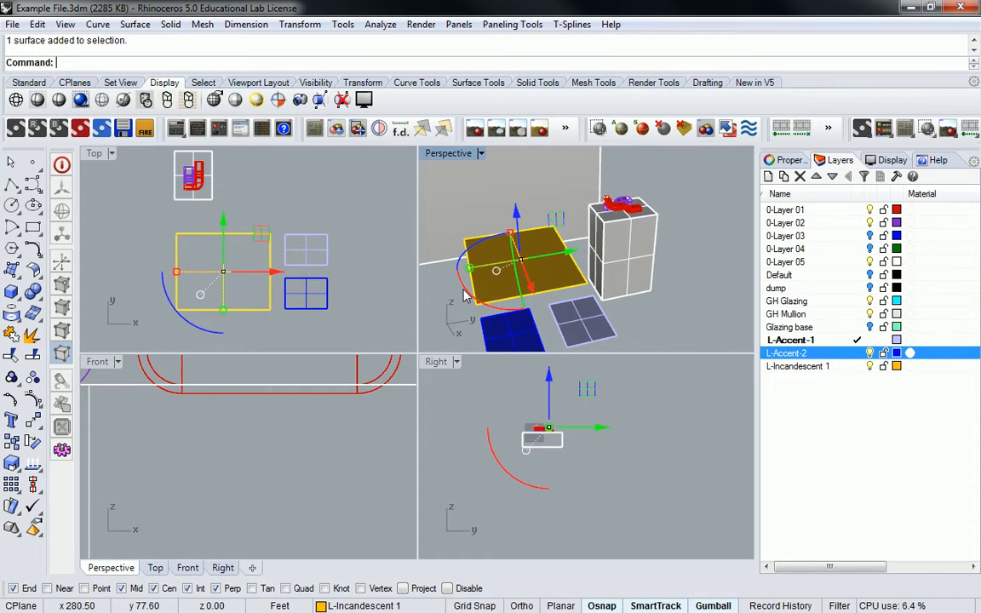
right_drag(466, 296, 604, 260)
shift+right_drag(481, 214, 596, 218)
right_drag(596, 218, 685, 223)
scroll(673, 217, up, 5)
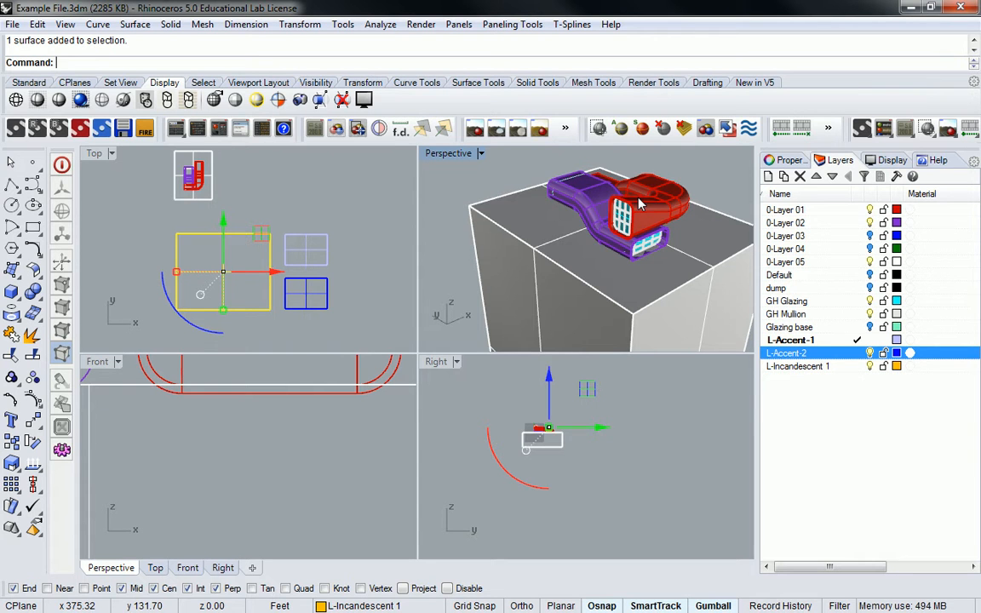
scroll(645, 204, down, 8)
right_drag(656, 213, 450, 232)
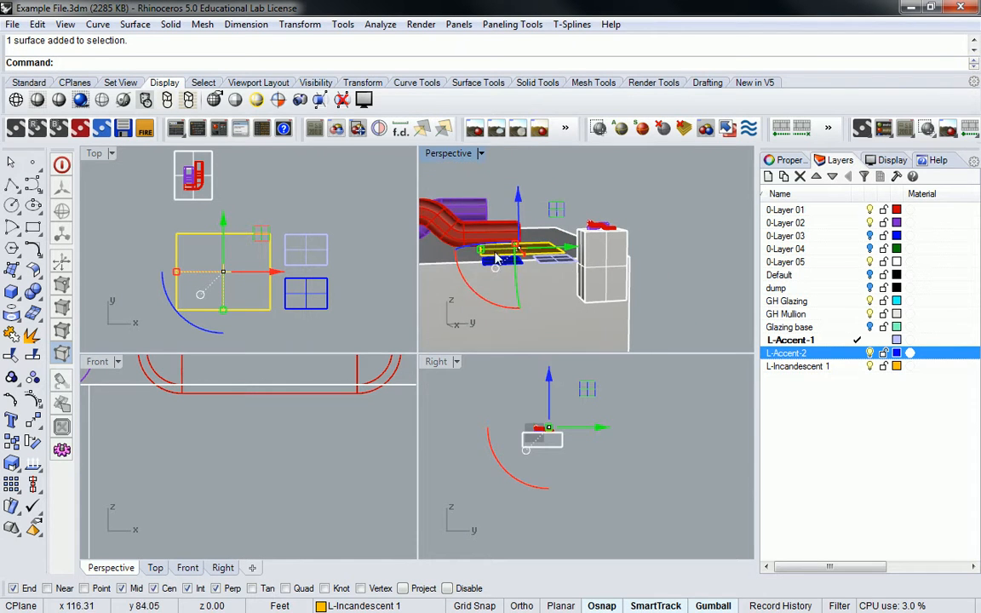
drag(458, 268, 490, 295)
- Move the tilted gold surface up toward the block and over to its negative X side with the gumball
right_drag(516, 281, 668, 315)
right_drag(498, 228, 635, 228)
drag(619, 220, 560, 184)
right_drag(635, 200, 549, 321)
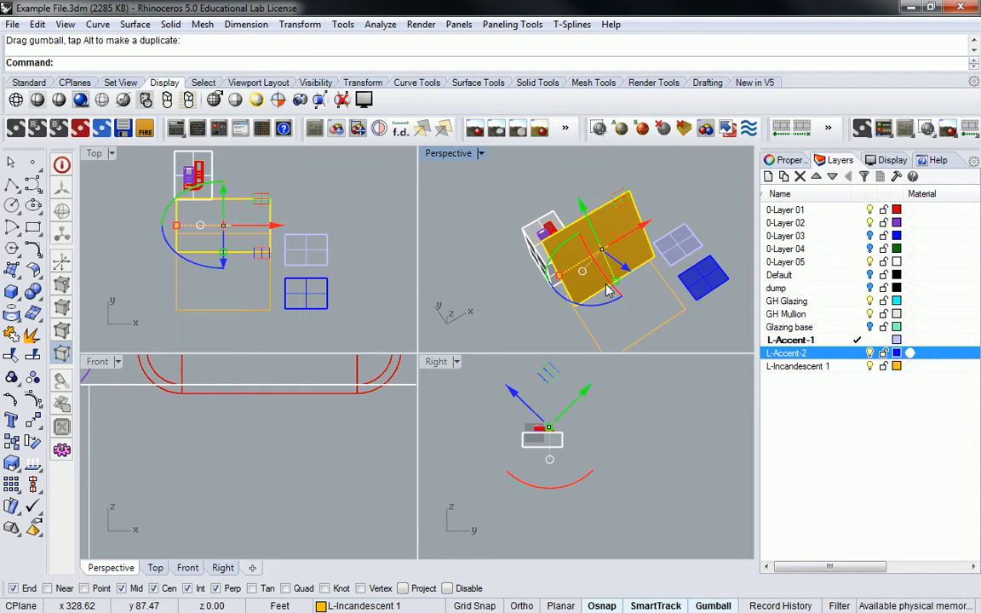
drag(643, 228, 578, 267)
- Try to turn the tilted gold surface toward the forms with the gumball's rotation arc, and undo that rotation
right_drag(633, 258, 590, 227)
right_drag(229, 204, 251, 229)
right_drag(633, 209, 551, 194)
right_drag(573, 241, 650, 226)
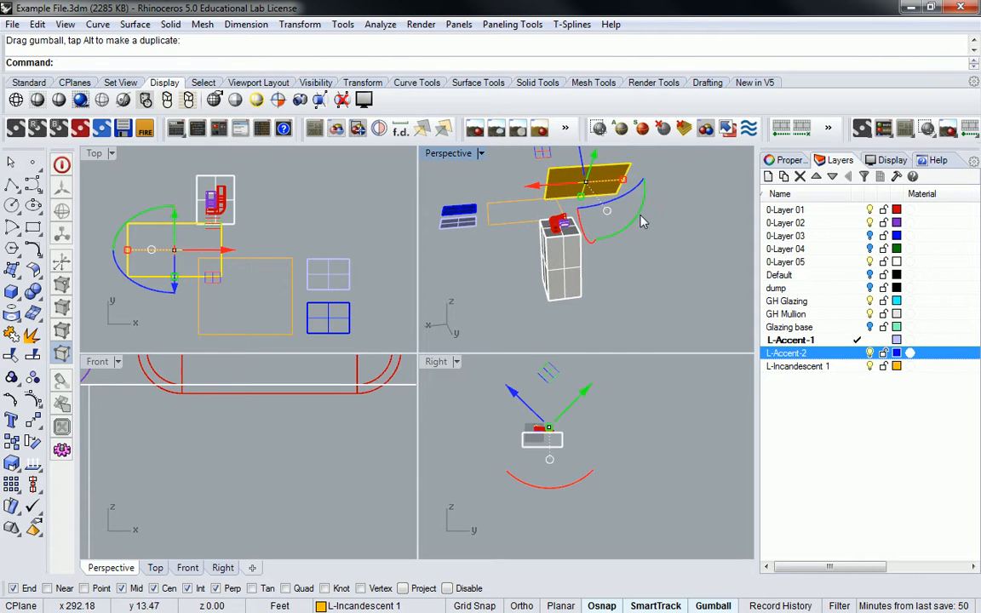
drag(643, 219, 616, 238)
right_drag(616, 238, 436, 273)
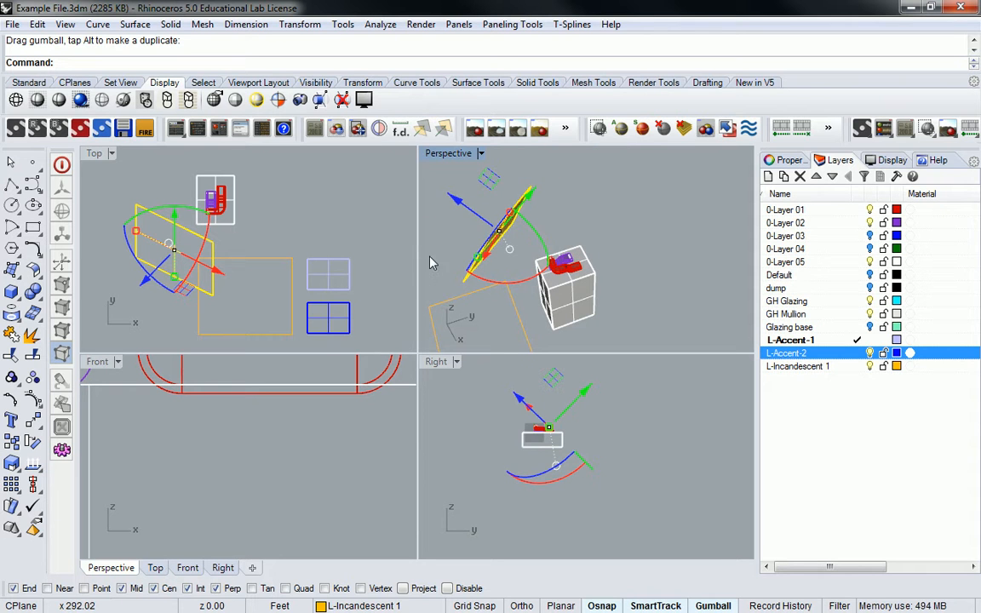
key(ctrl+z)
- Rotate the tilted gold surface clockwise in the Top view so it faces the block, nudge it slightly outward, and deselect it
right_drag(609, 243, 717, 356)
scroll(210, 259, up, 2)
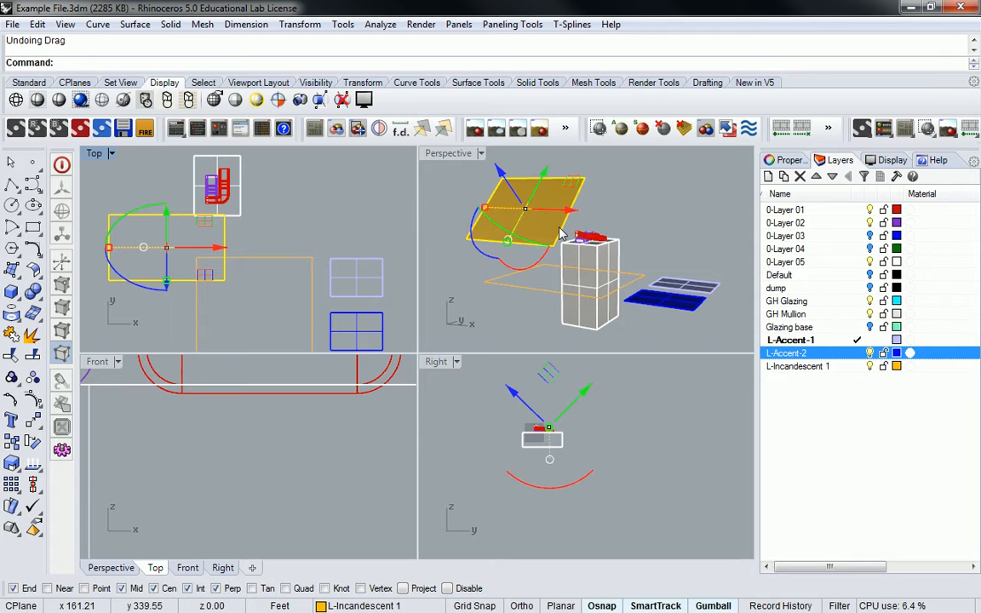
right_drag(215, 272, 251, 273)
text(Rotate)
key(Return)
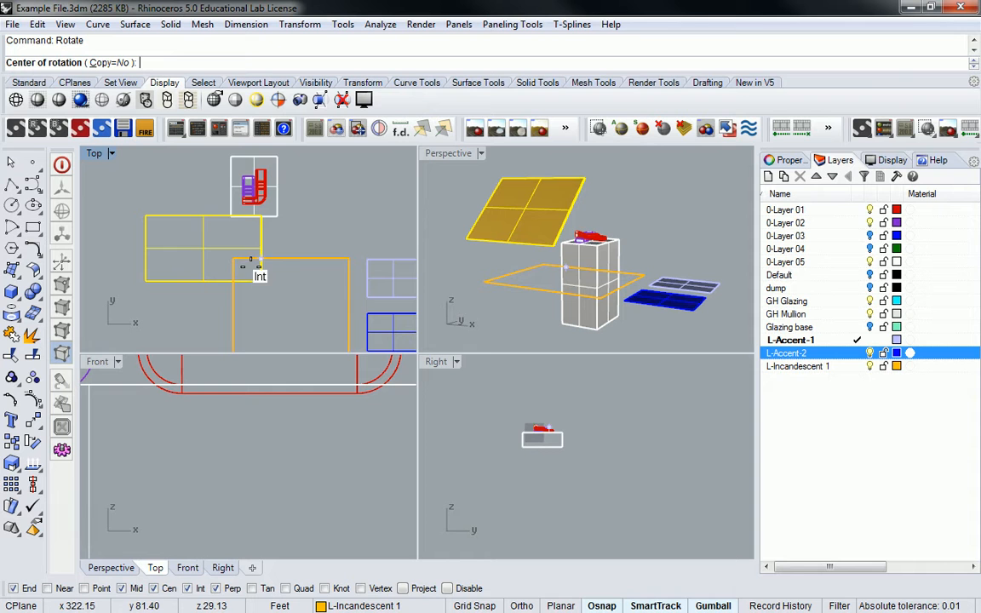
click(188, 261)
click(185, 182)
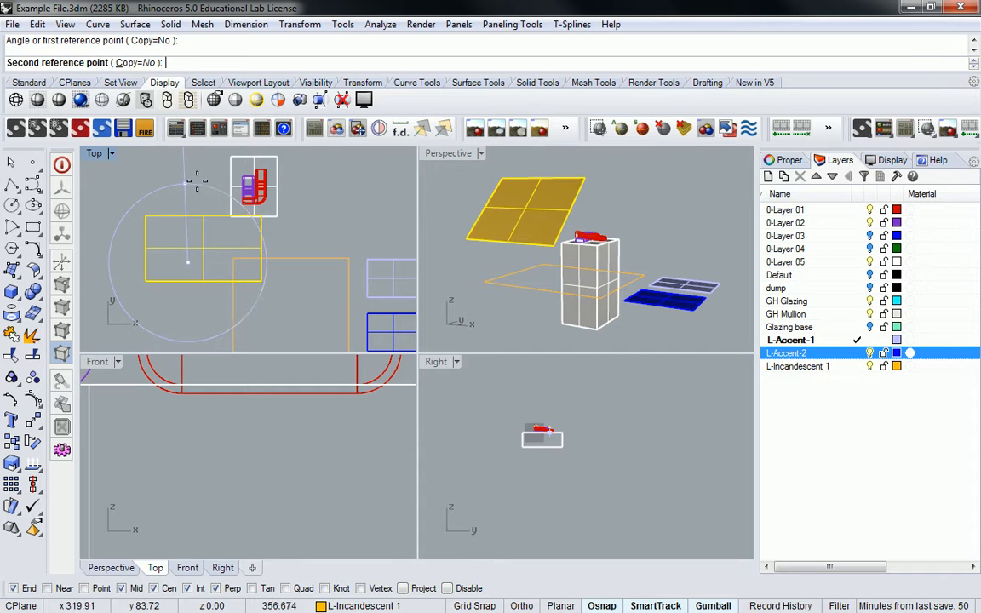
click(246, 159)
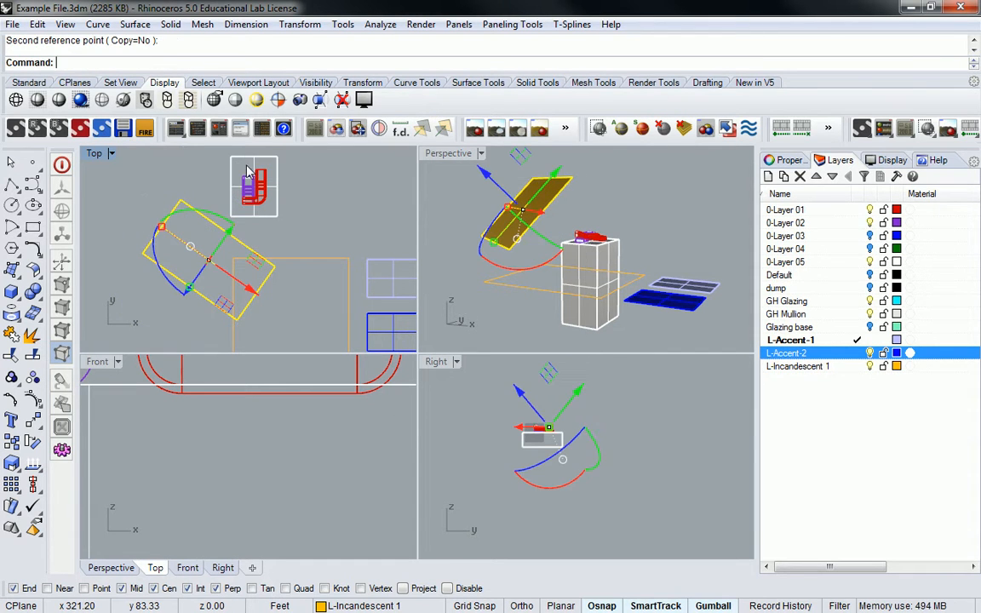
right_drag(554, 247, 639, 306)
drag(247, 284, 242, 289)
click(346, 197)
- Examine the forms on the block and the surrounding light surfaces from several angles in the Perspective view
right_drag(345, 222, 276, 185)
right_drag(627, 252, 455, 213)
scroll(542, 238, up, 10)
right_drag(540, 241, 700, 287)
scroll(550, 277, down, 5)
right_drag(587, 282, 573, 254)
scroll(573, 254, down, 4)
right_drag(503, 213, 558, 279)
scroll(558, 279, up, 4)
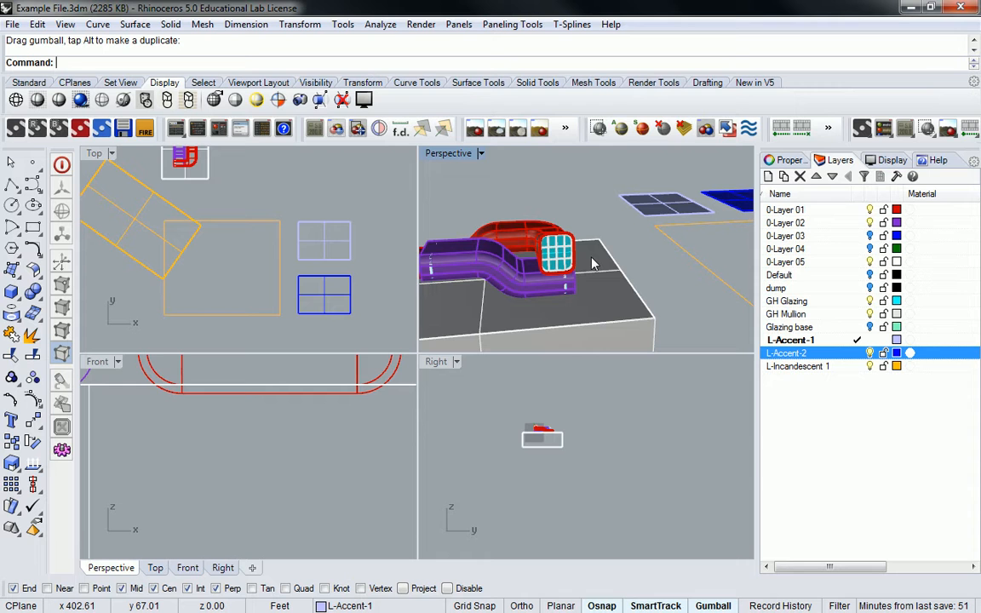
scroll(530, 256, up, 5)
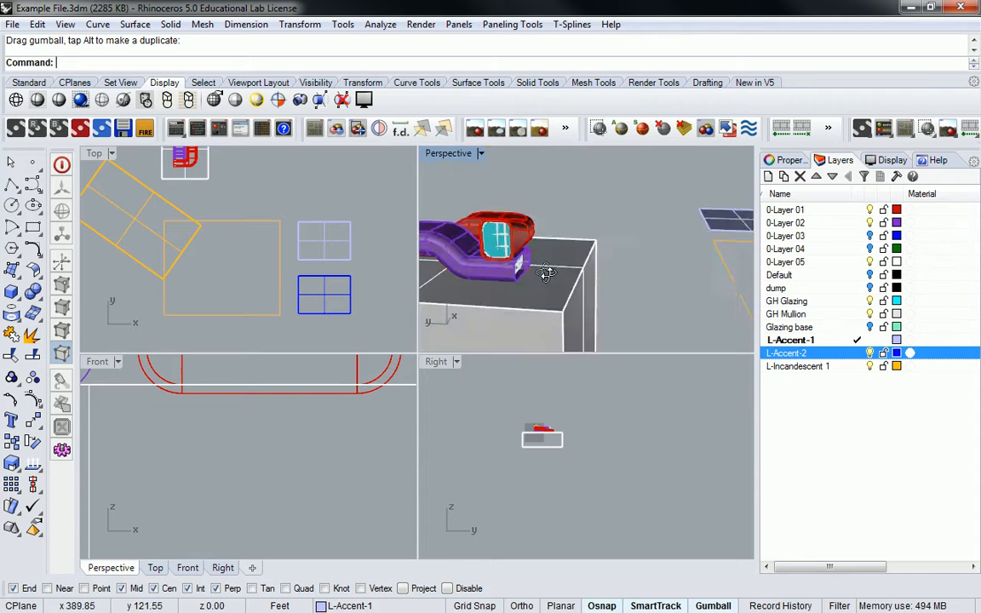
- Select the mullion grid in the red form's opening and inspect the glazed ends of both forms from different sides
click(532, 238)
click(575, 283)
right_drag(576, 282, 556, 226)
scroll(613, 227, down, 3)
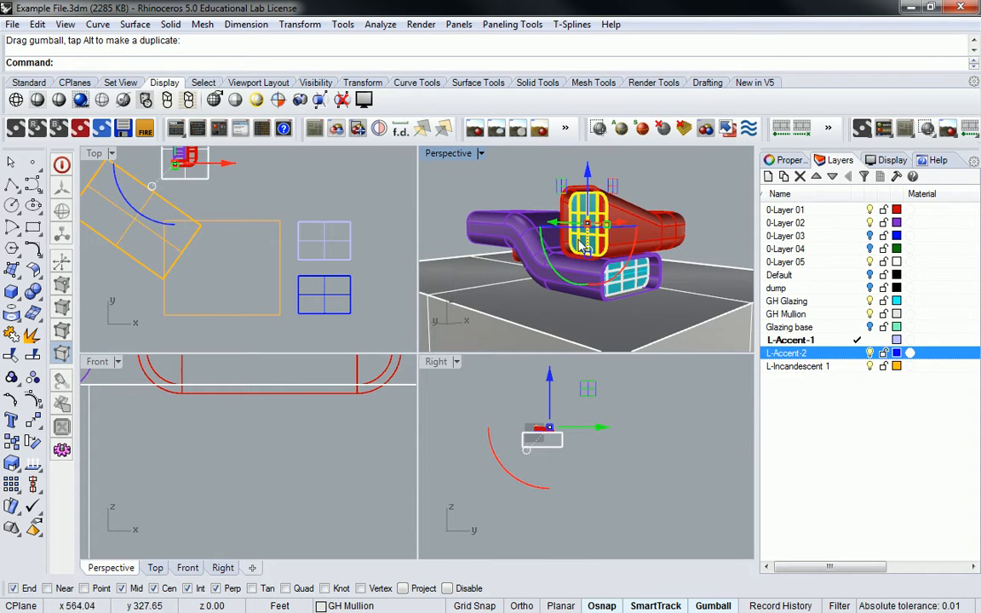
right_drag(717, 235, 641, 247)
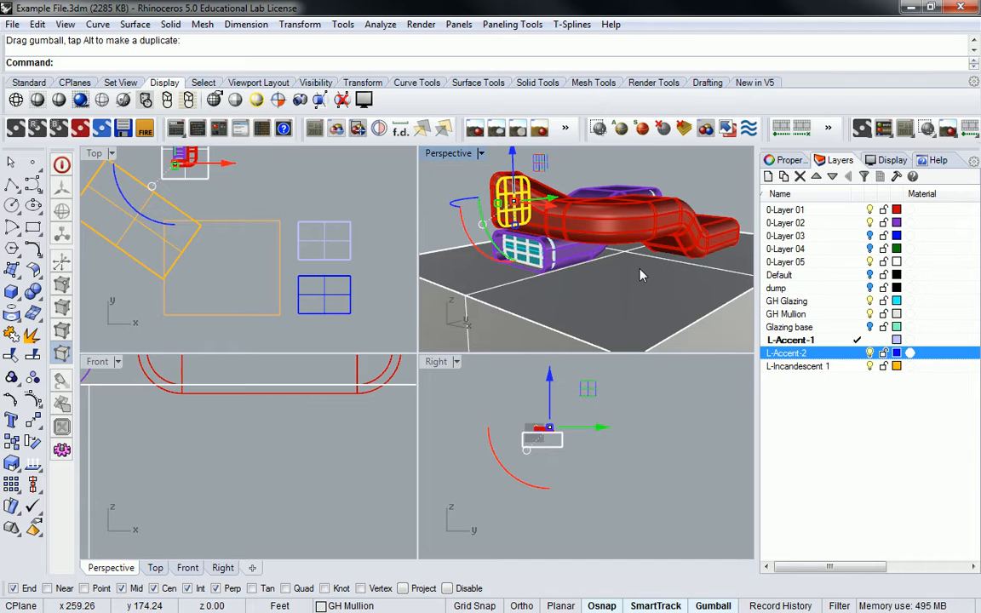
right_drag(641, 275, 505, 274)
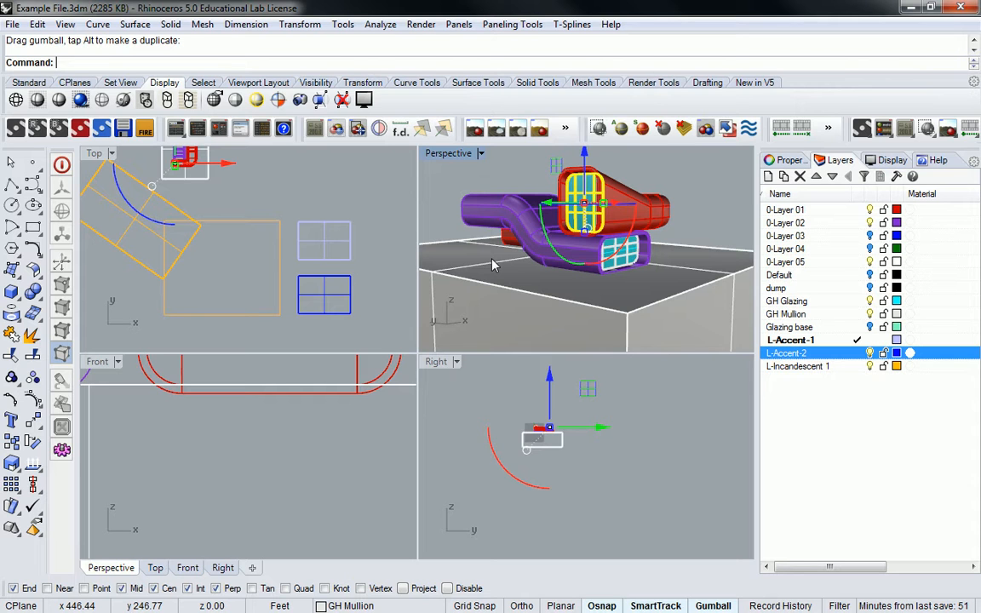
- Inspect the glazed ends of the red and purple forms from further sides and clear the mullion grid selection
right_drag(492, 265, 628, 238)
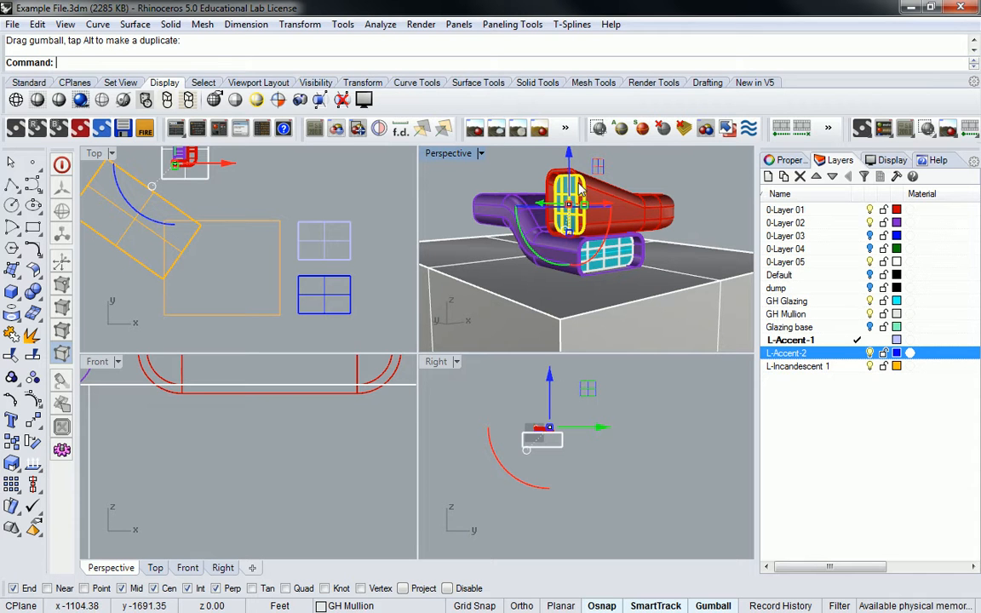
right_drag(549, 205, 581, 247)
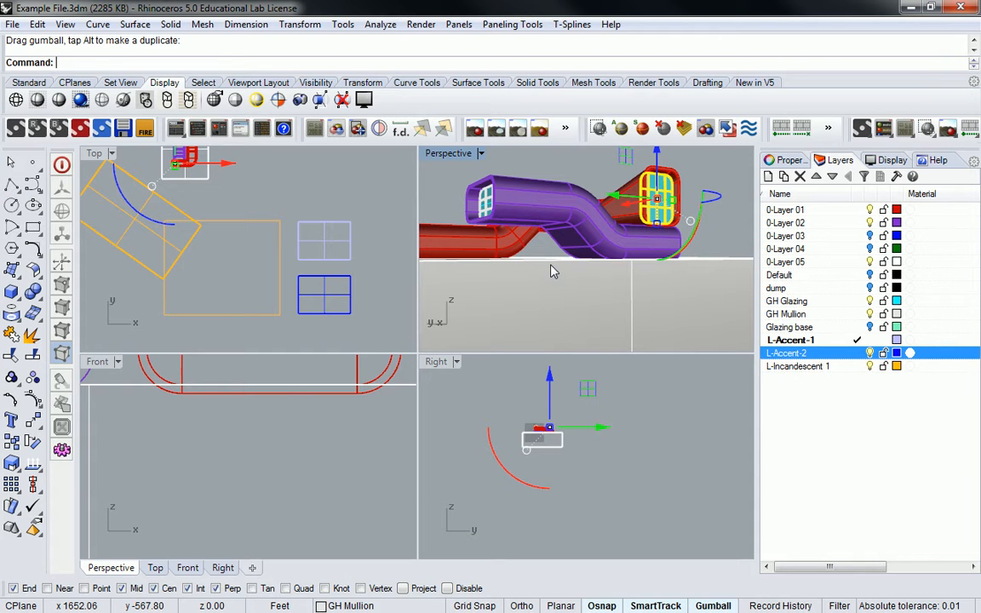
right_drag(550, 271, 620, 260)
key(Escape)
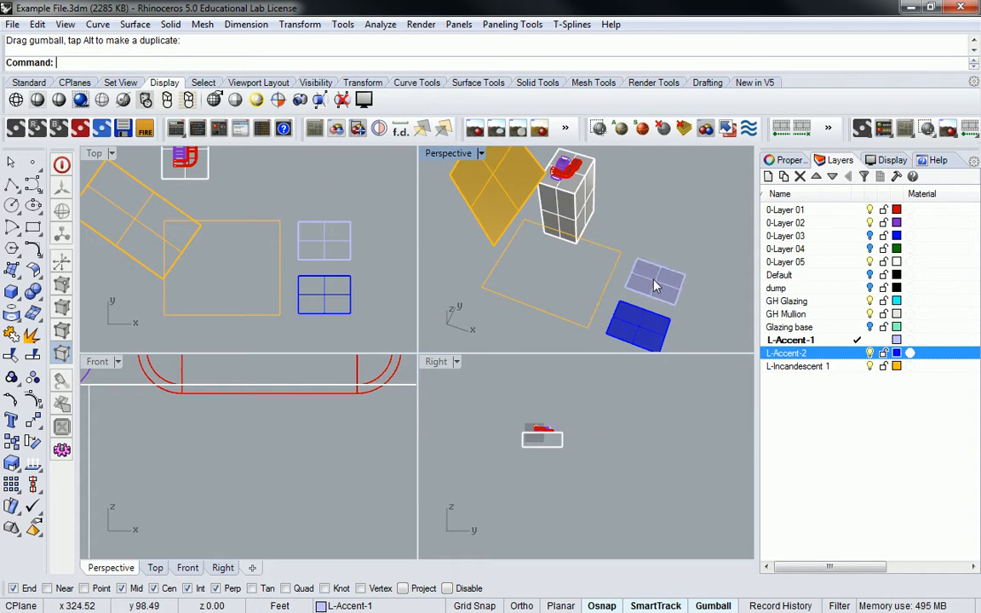
- Shift the pale L-Accent-1 surface horizontally toward the block and tilt it with the gumball
click(628, 271)
drag(678, 300, 580, 278)
right_drag(580, 277, 568, 256)
drag(539, 277, 587, 290)
right_drag(588, 290, 598, 260)
drag(599, 293, 580, 293)
right_drag(552, 224, 541, 269)
right_drag(642, 265, 617, 259)
- Move the tilted L-Accent-1 surface in the Top view to the open area just left of the block
right_drag(255, 239, 378, 275)
key(Return)
click(311, 287)
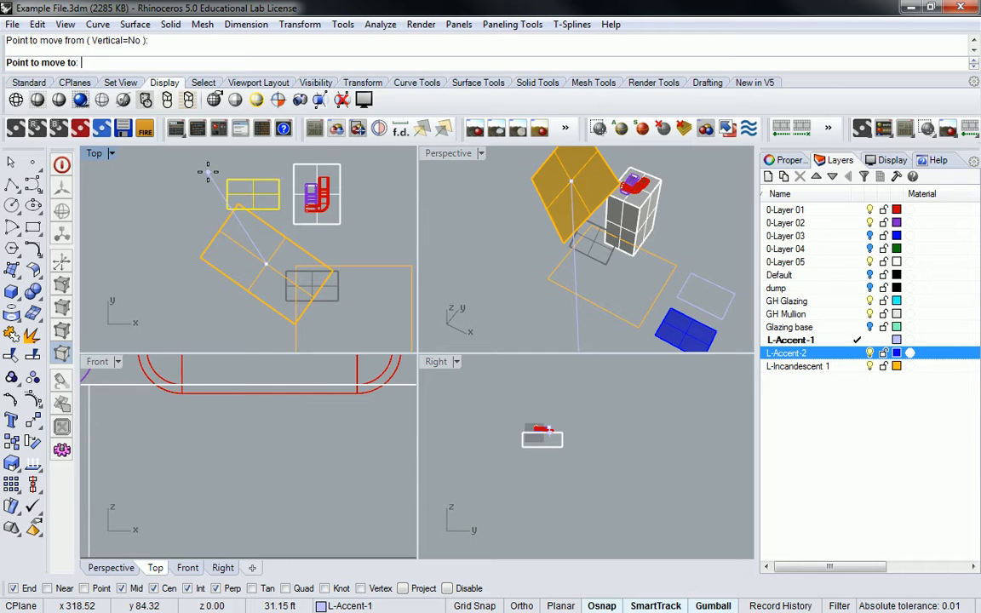
key(Escape)
key(Return)
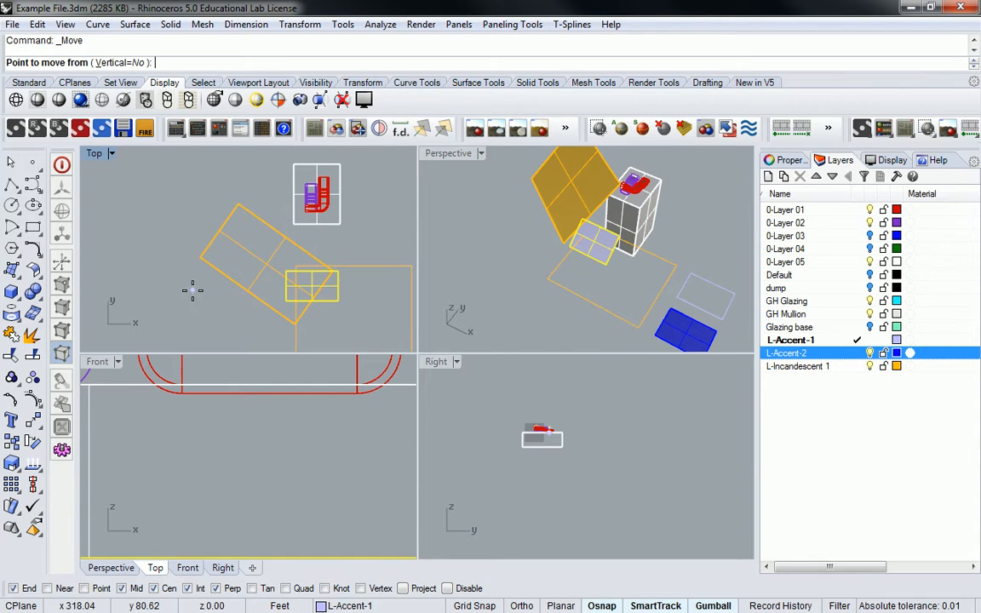
click(195, 312)
key(Escape)
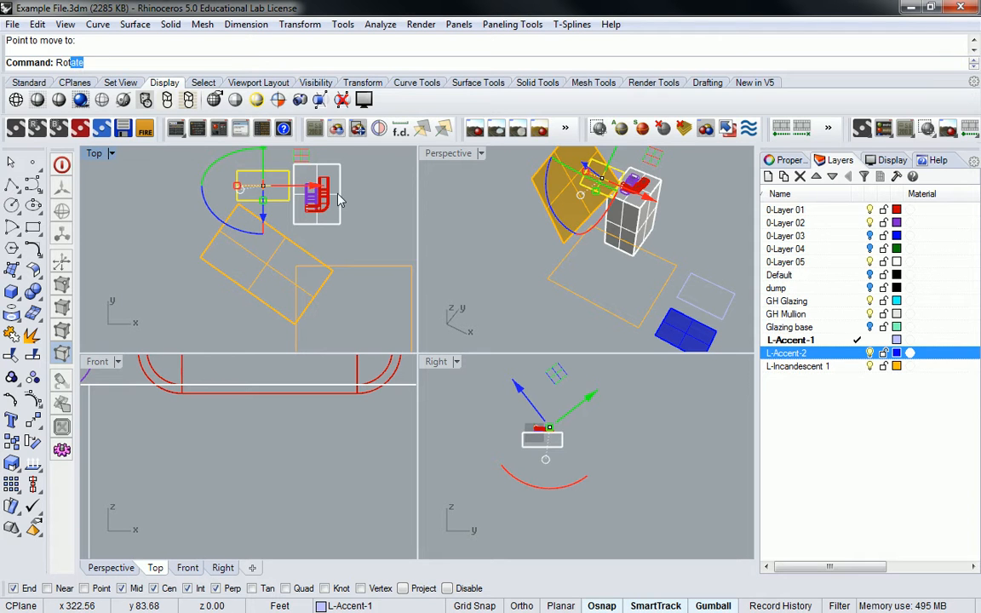
- Rotate the L-Accent-1 surface about 114° clockwise around its centre in the Top view so it faces the block
key(Return)
scroll(260, 180, up, 3)
click(262, 220)
scroll(262, 220, down, 3)
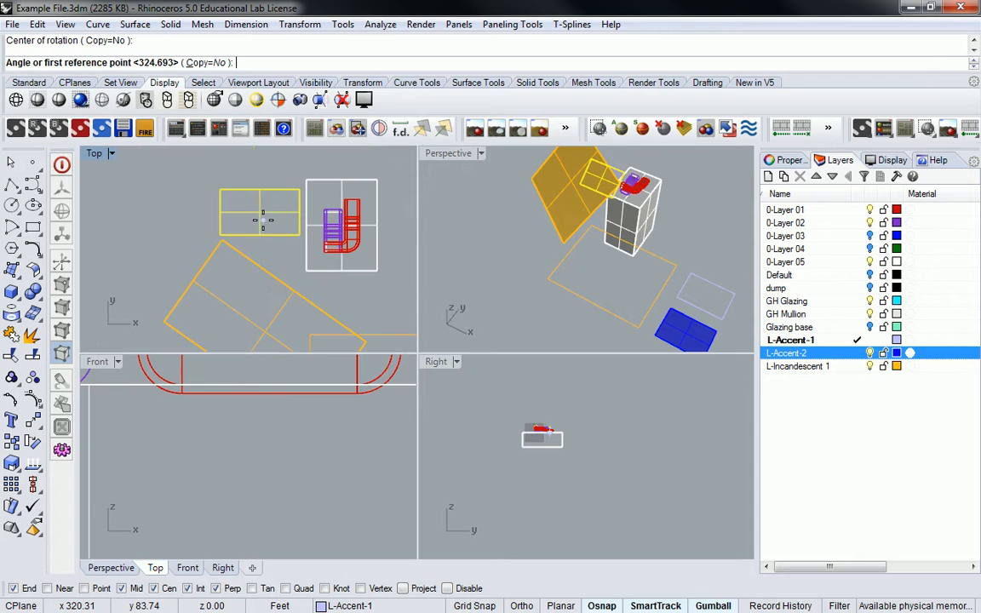
click(267, 158)
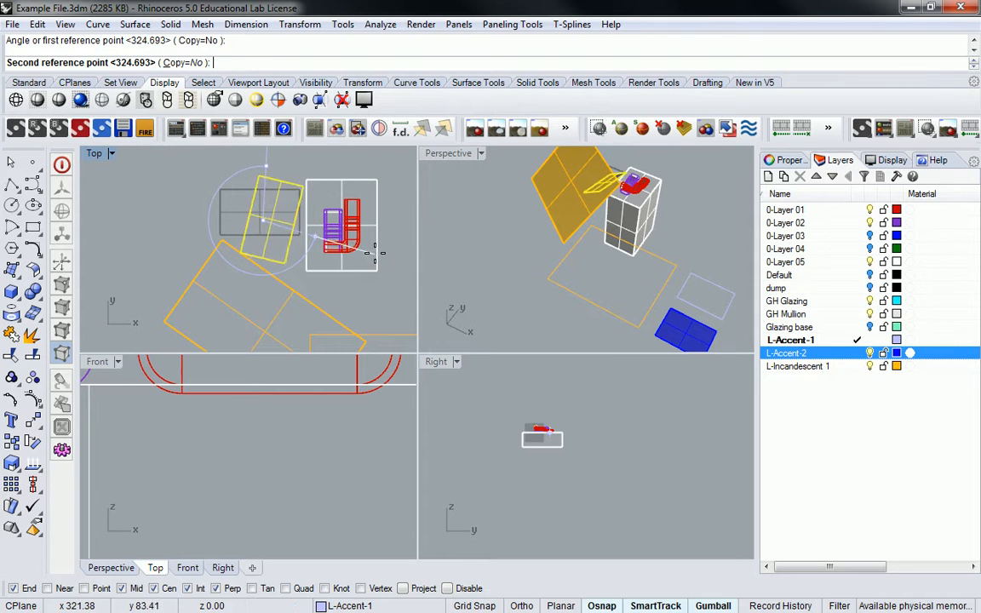
click(323, 254)
right_drag(325, 255, 287, 226)
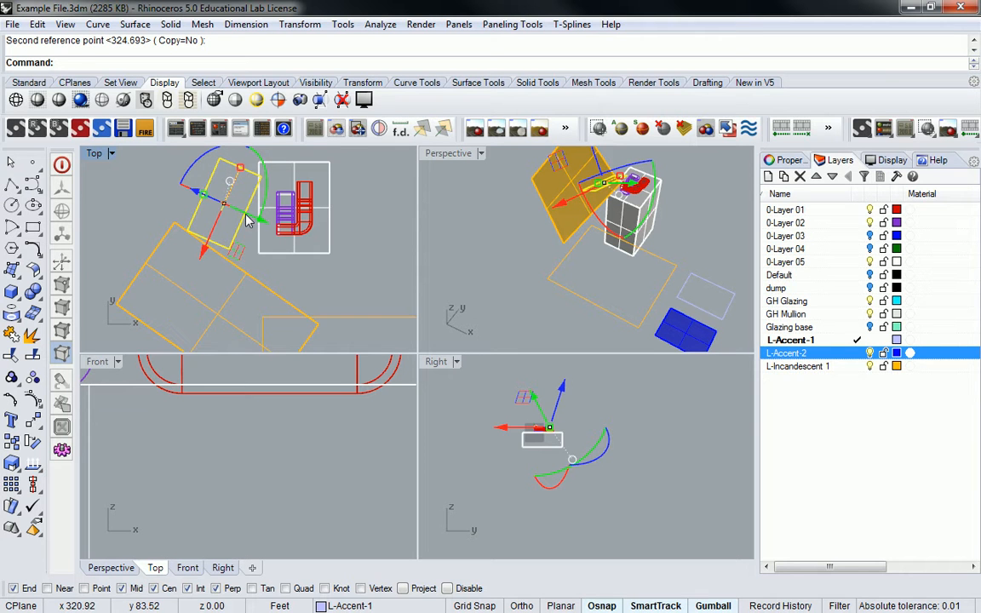
- Rotate the L-Accent-1 surface about 20° further clockwise in the Top view, using the purple form as reference, and deselect it
text(Rotat)
key(Return)
scroll(234, 193, up, 3)
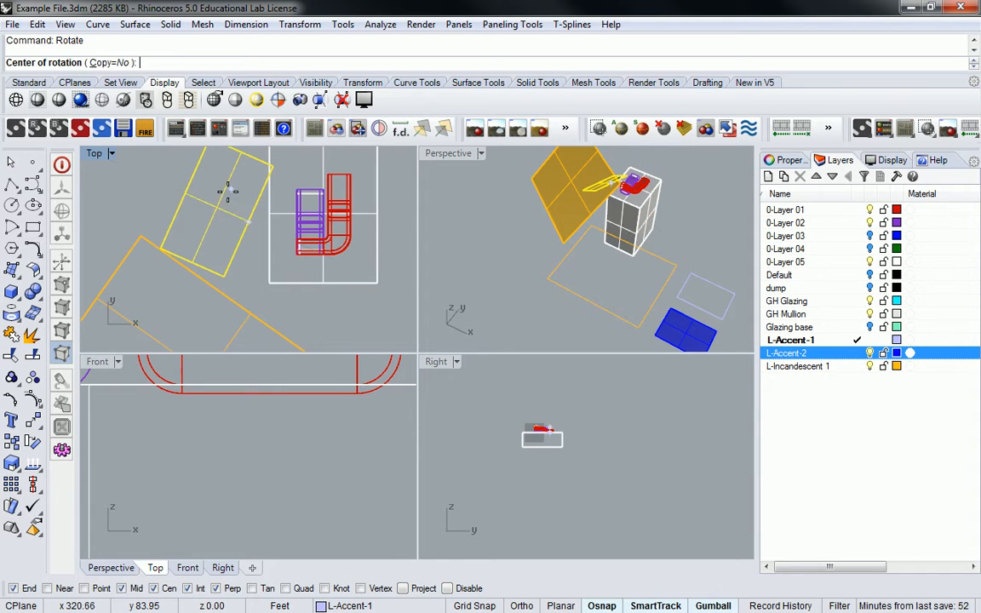
click(242, 193)
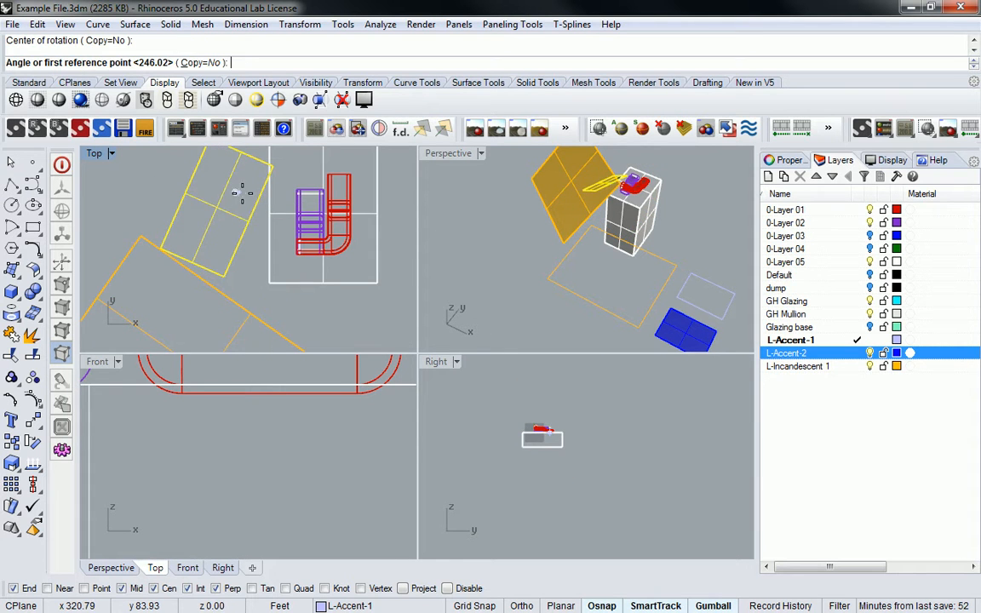
click(296, 192)
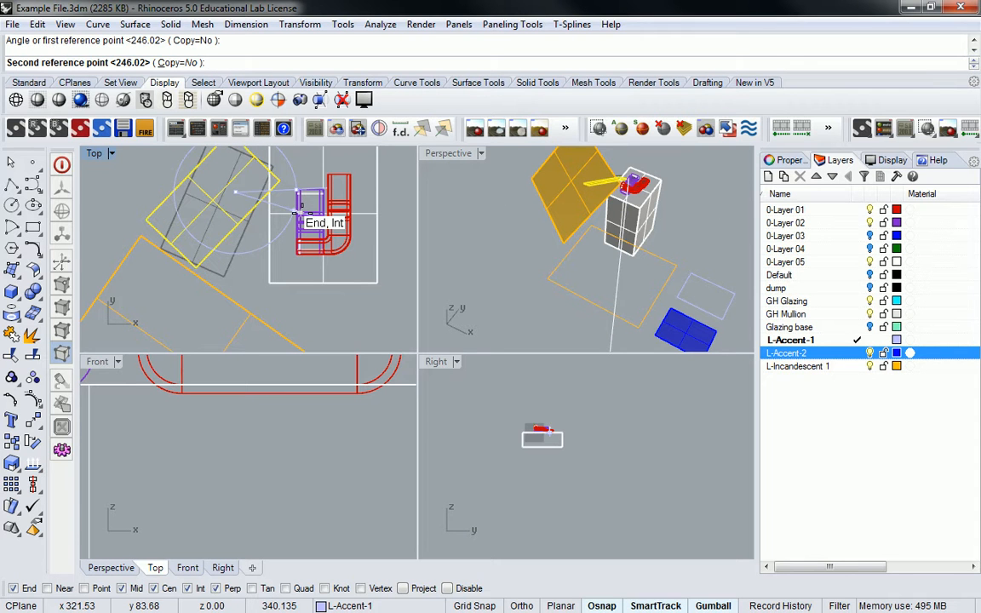
click(297, 213)
mouse_move(196, 227)
right_down()
mouse_move(291, 221)
mouse_move(241, 214)
mouse_move(199, 247)
right_up()
click(541, 230)
- Raise the L-Accent-1 surface vertically about 1.3 ft in the Right view so it sits above the top of the block
mouse_move(542, 231)
right_down()
mouse_move(650, 177)
mouse_move(550, 203)
mouse_move(545, 287)
mouse_move(548, 252)
right_up()
scroll(550, 203, up, 6)
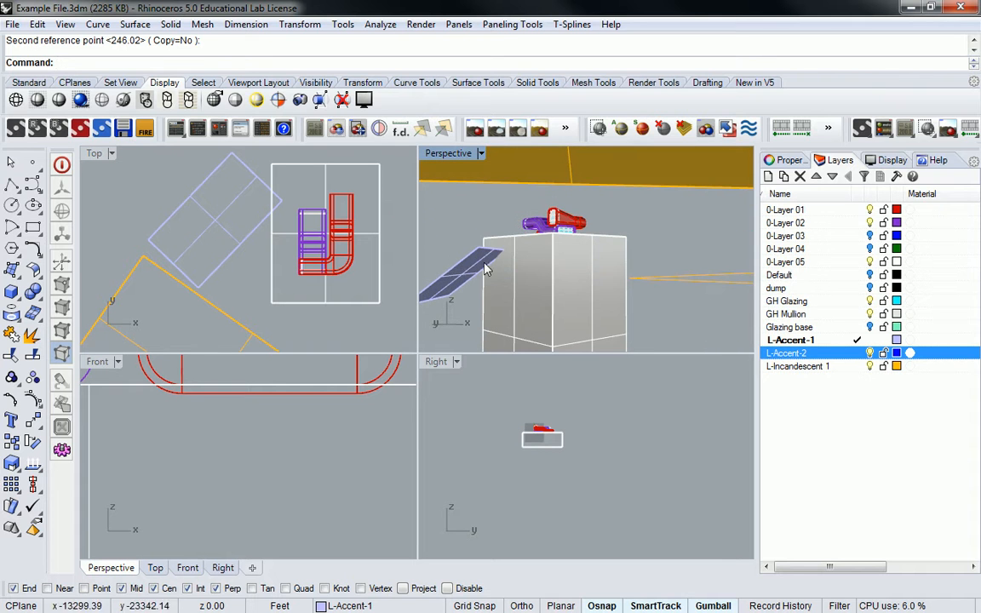
click(458, 269)
right_drag(460, 271, 596, 372)
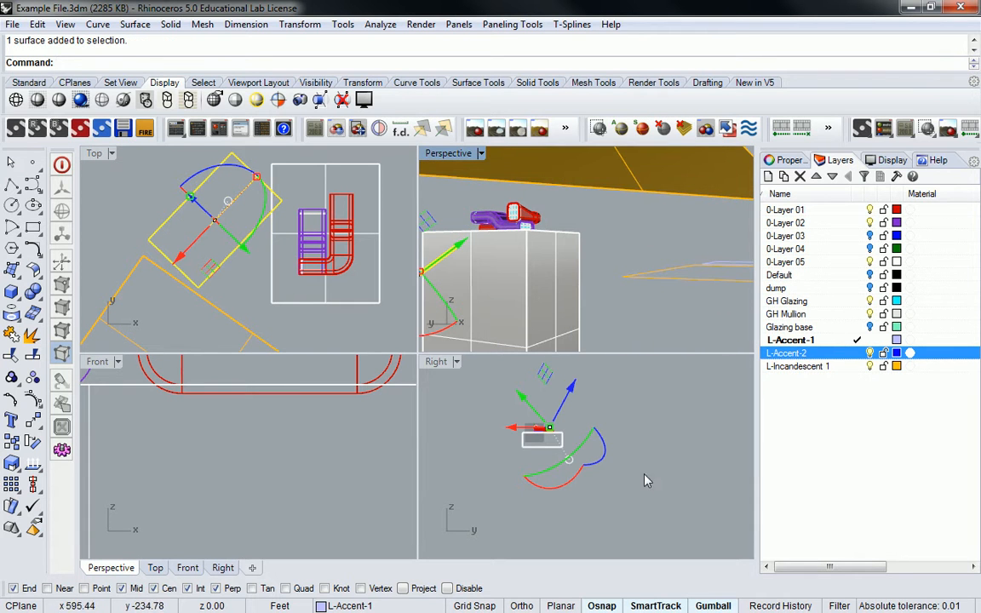
scroll(552, 439, up, 2)
scroll(551, 438, up, 2)
scroll(549, 407, down, 2)
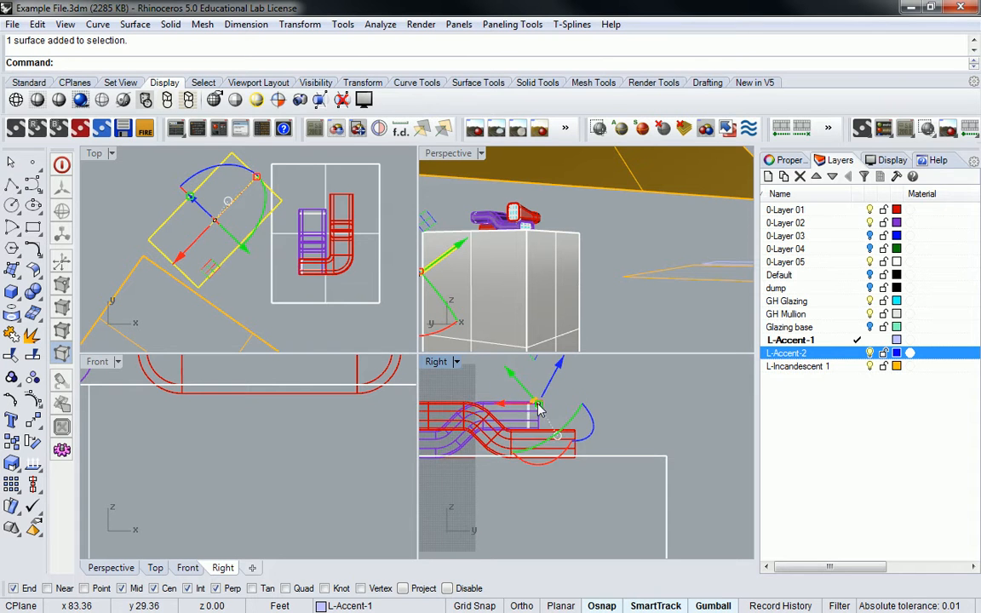
scroll(545, 407, up, 4)
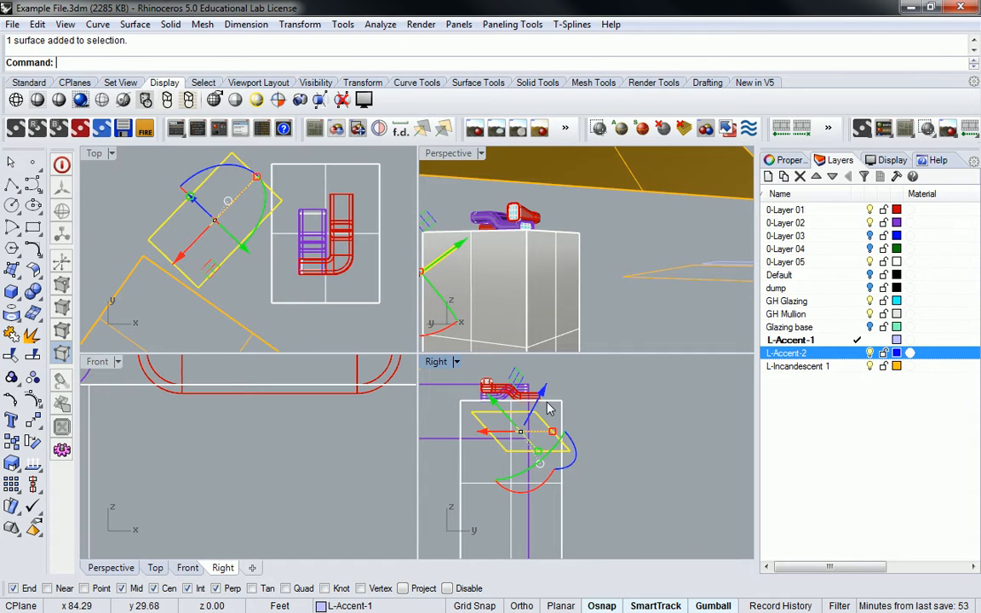
text(m)
key(Return)
click(548, 400)
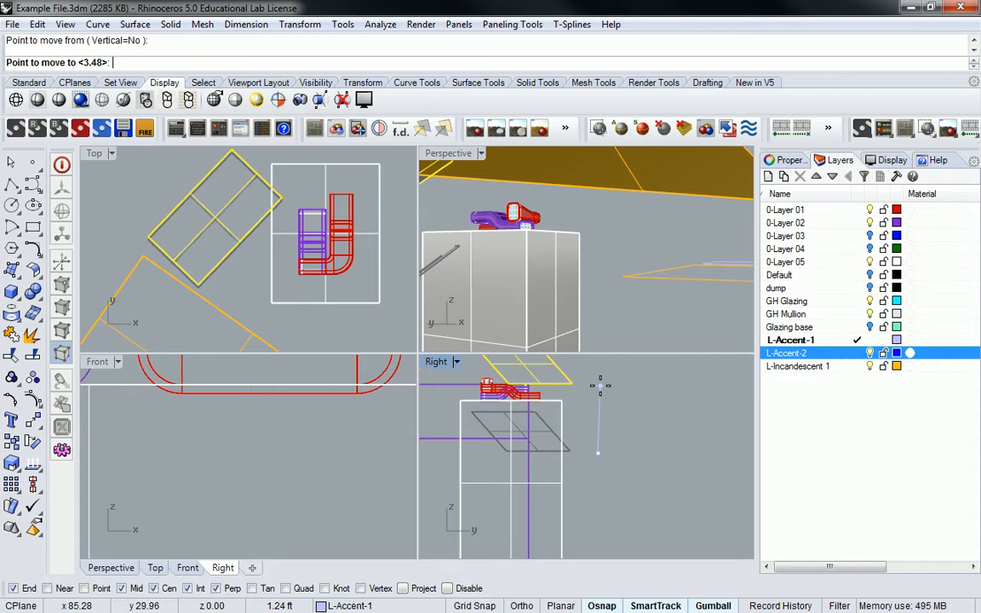
key(F8)
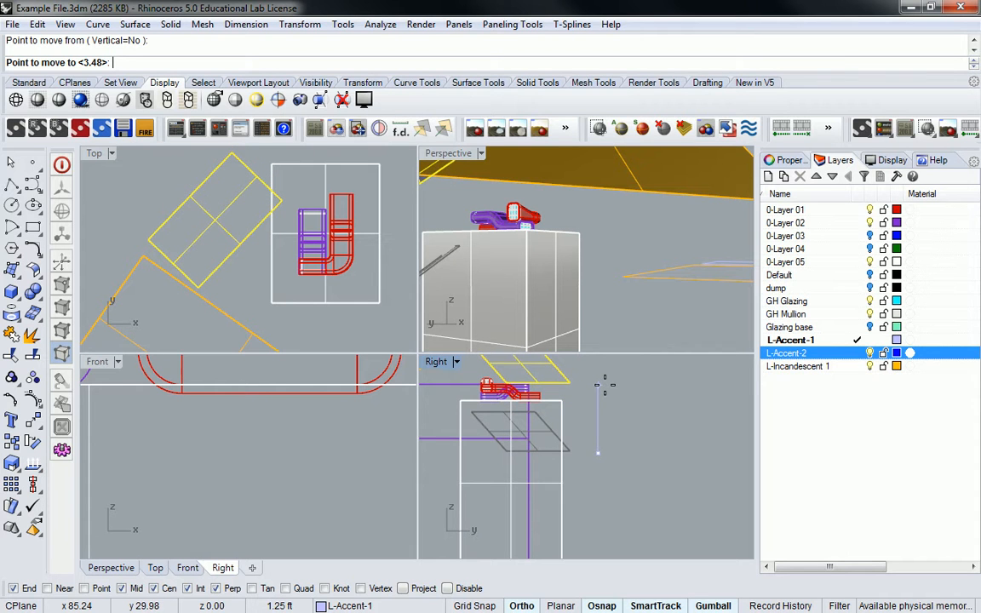
shift+click(605, 383)
- Zoom in on the red form and examine how the raised L-Accent-1 surface sits relative to both forms' glazed openings
right_drag(532, 253, 413, 242)
right_drag(640, 226, 547, 264)
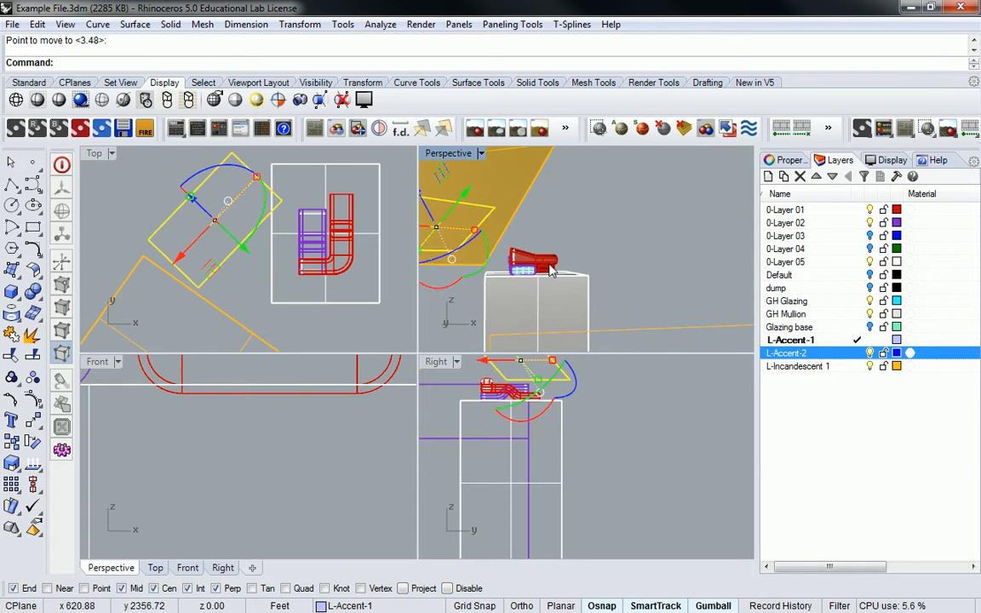
click(548, 264)
key(Return)
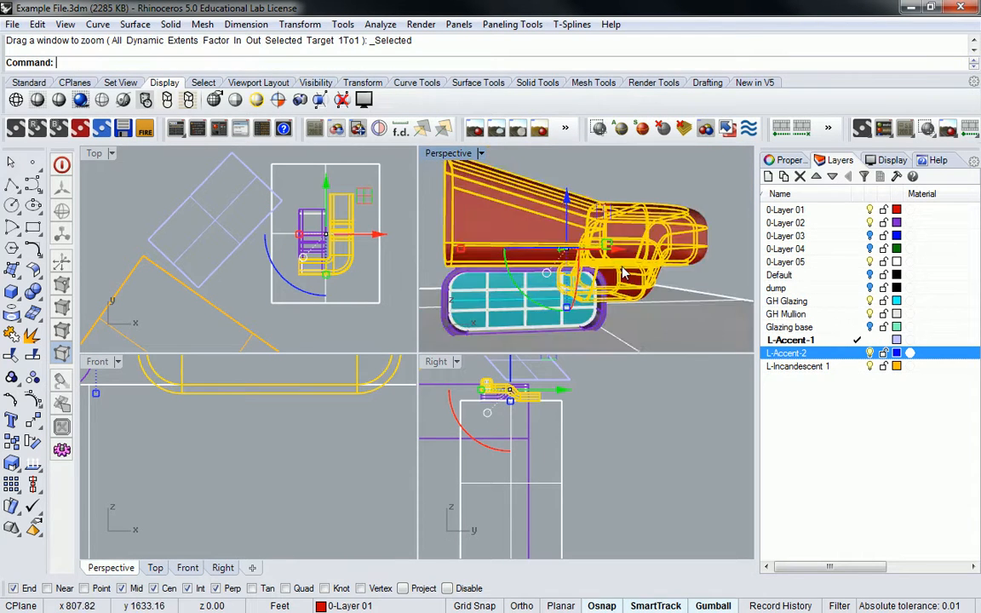
right_drag(615, 267, 543, 280)
key(Escape)
right_drag(572, 238, 606, 212)
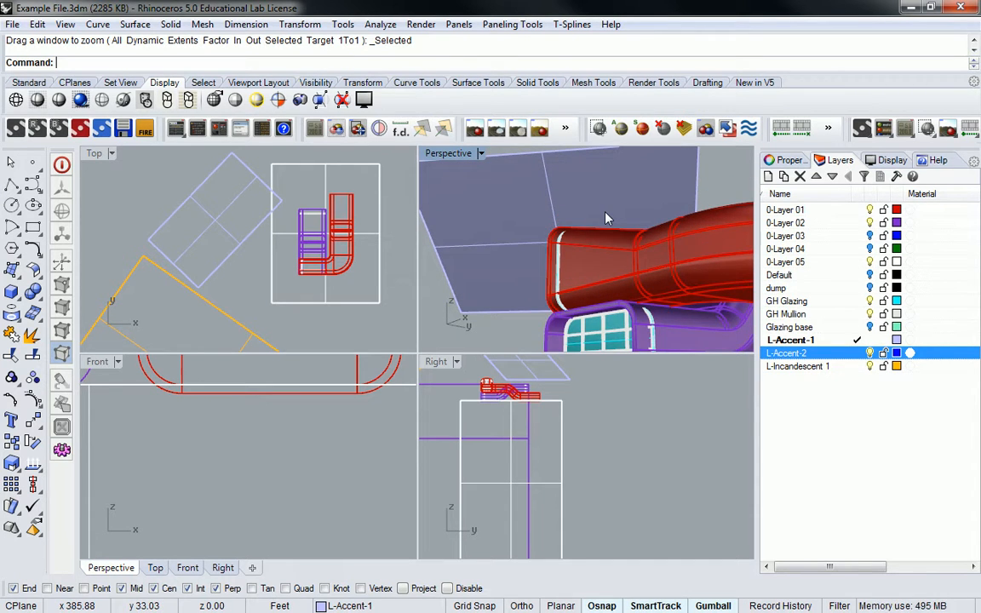
right_drag(606, 218, 555, 272)
- Rotate the L-Accent-1 surface about 10° counterclockwise in the Top view to refine its aim at the forms, and deselect it
click(464, 224)
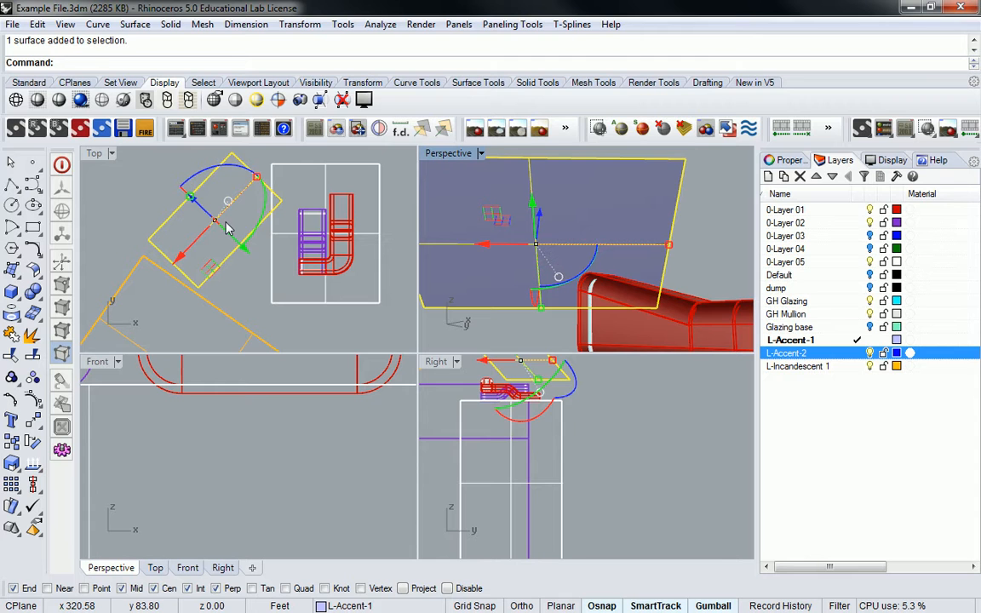
text(Rotate)
key(Return)
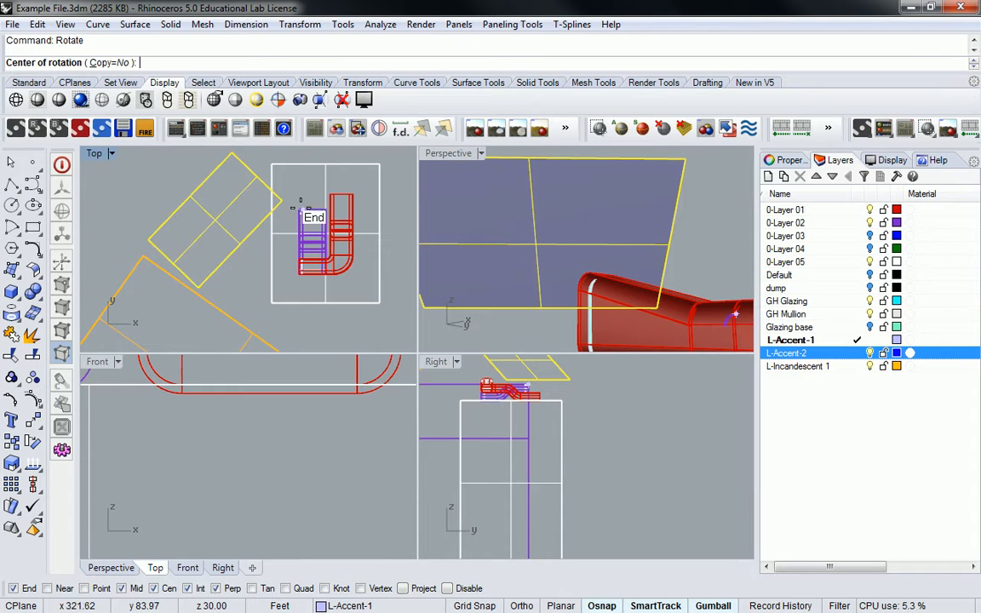
click(192, 224)
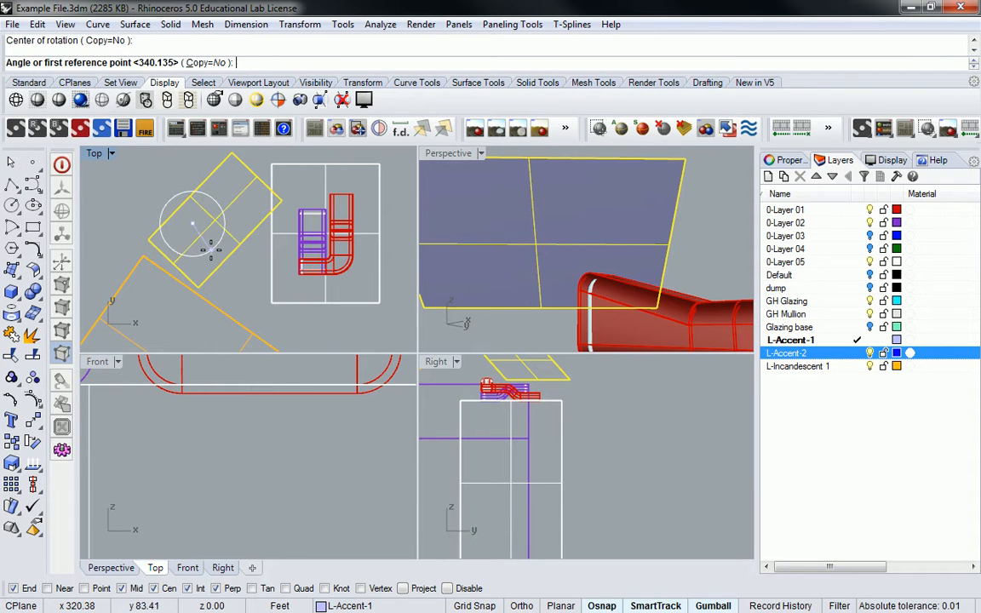
click(218, 249)
scroll(223, 253, up, 5)
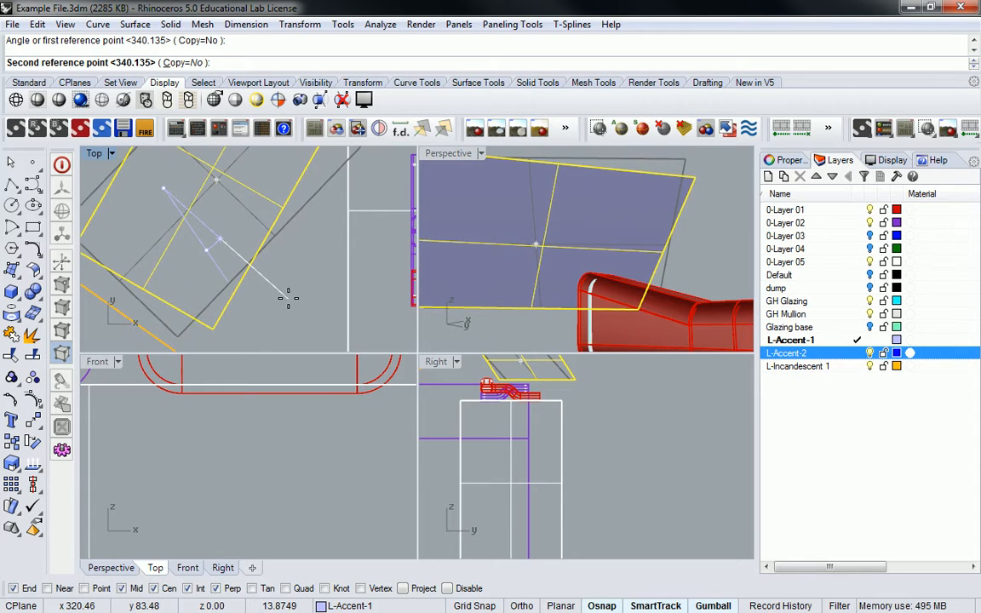
click(287, 264)
key(Escape)
- Tilt the blue L-Accent-2 surface to a steep, nearly upright angle with the gumball's rotation arc
right_drag(430, 224, 446, 283)
scroll(597, 310, up, 4)
click(598, 312)
drag(455, 313, 510, 334)
right_drag(615, 306, 552, 234)
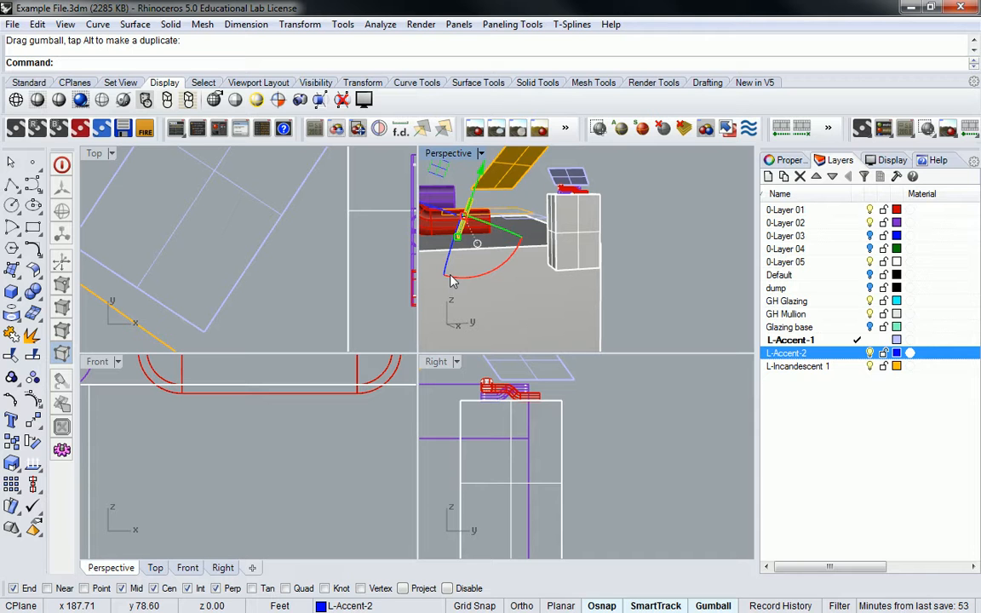
drag(462, 278, 462, 281)
right_drag(466, 283, 640, 266)
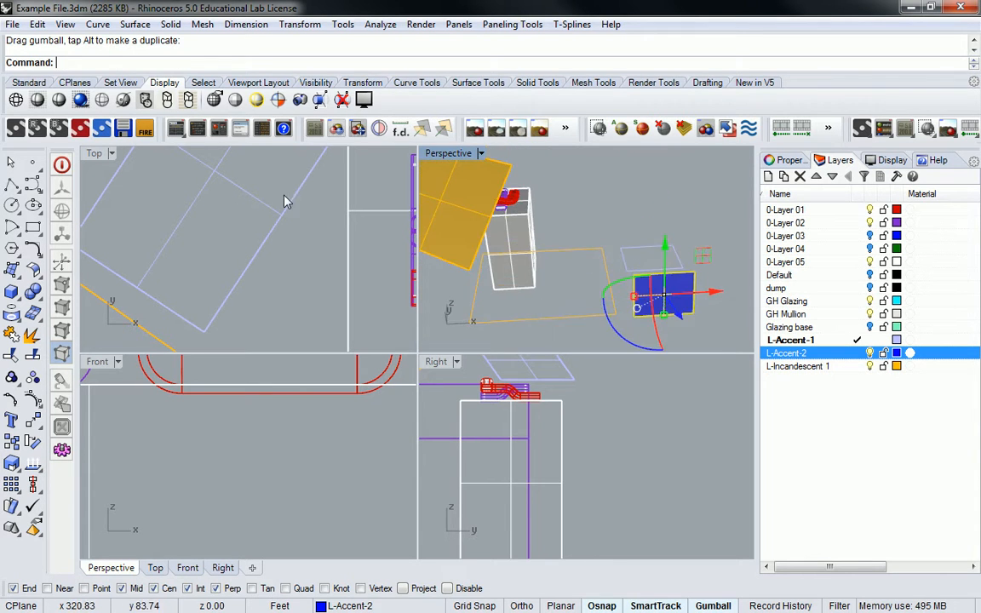
- Rotate the L-Accent-2 surface about 59° counterclockwise around its centre in the Top view so it faces the block
scroll(273, 211, down, 15)
right_drag(351, 245, 301, 241)
scroll(332, 270, up, 3)
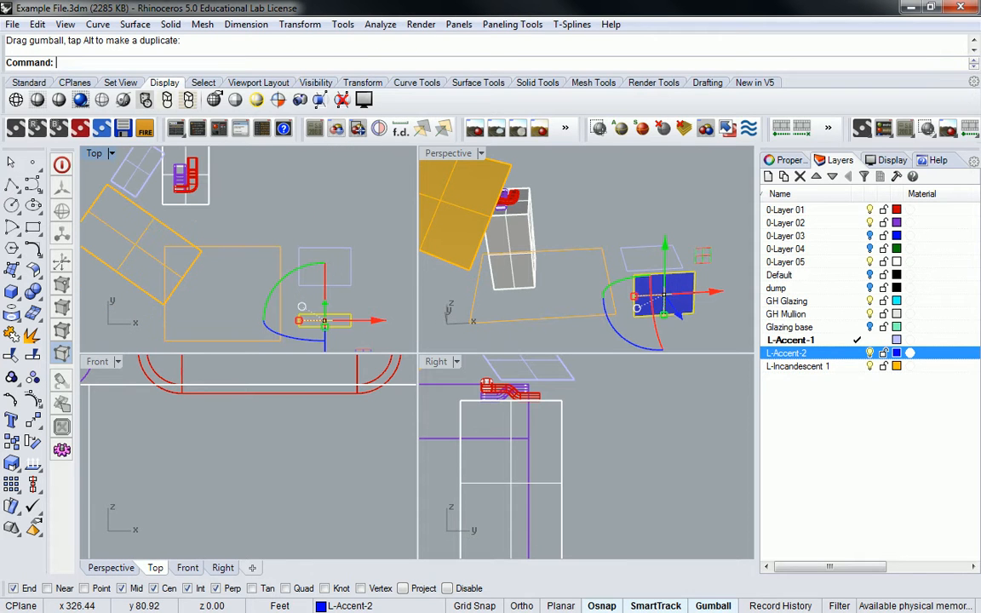
key(Return)
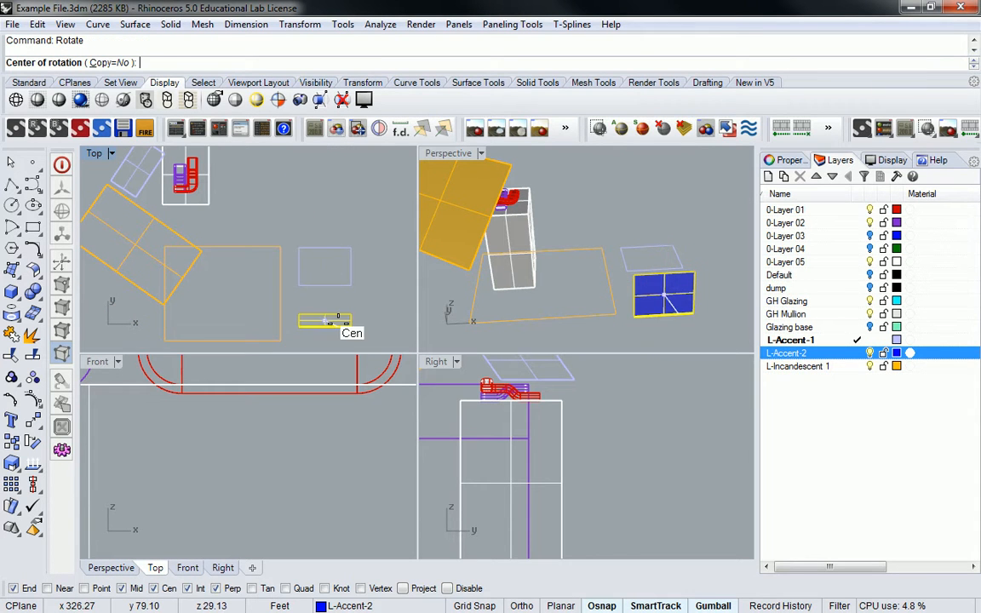
click(326, 322)
click(330, 196)
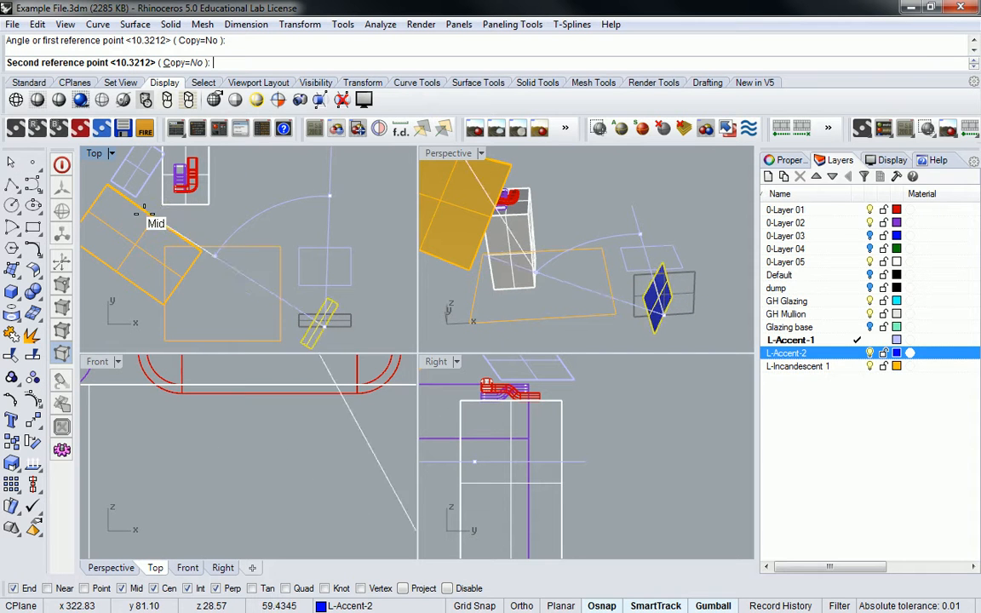
click(139, 207)
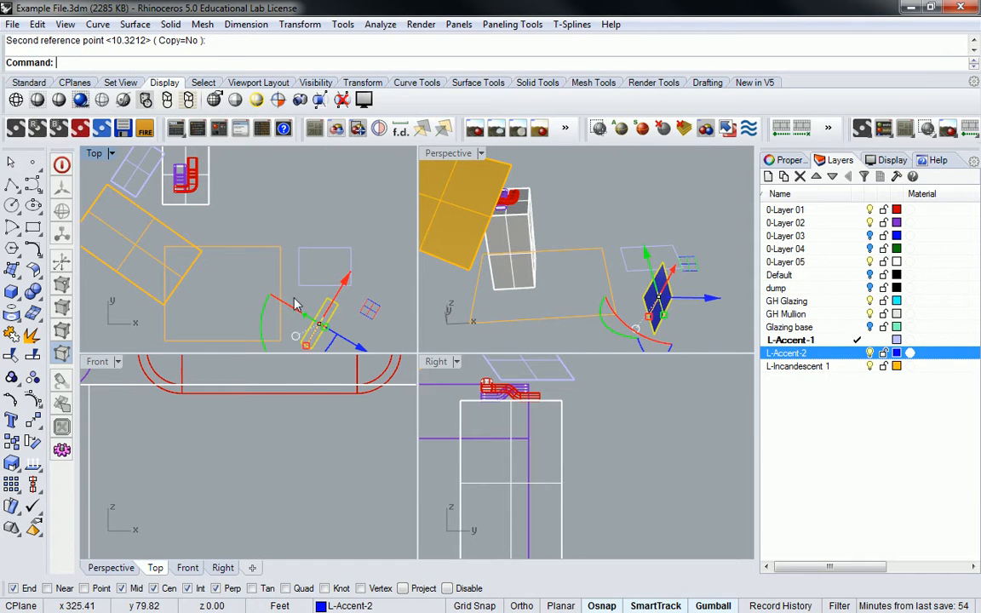
- Move the L-Accent-2 surface in the Top view to just right of the block, and deselect it
text(m)
key(Return)
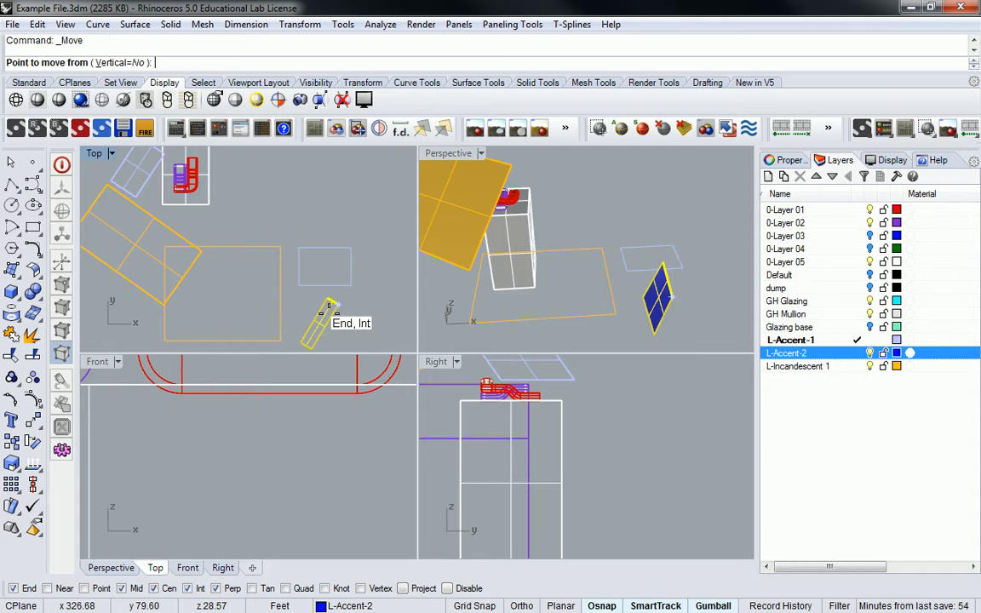
click(373, 326)
click(297, 203)
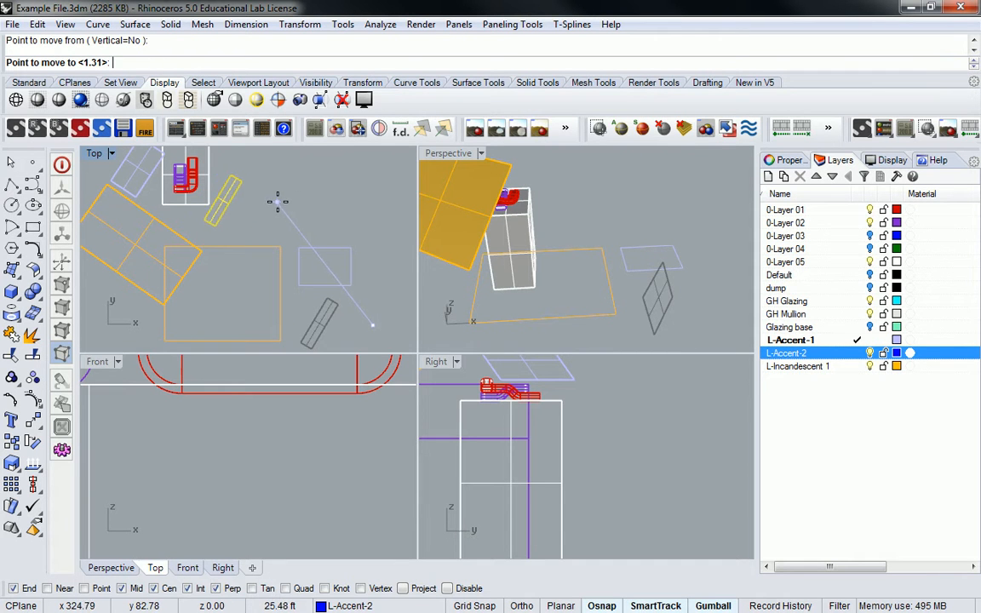
key(Escape)
- Raise the L-Accent-2 surface vertically about 26.6 ft in the Right view so it sits just above the forms on the block
right_drag(631, 241, 578, 234)
scroll(579, 238, down, 10)
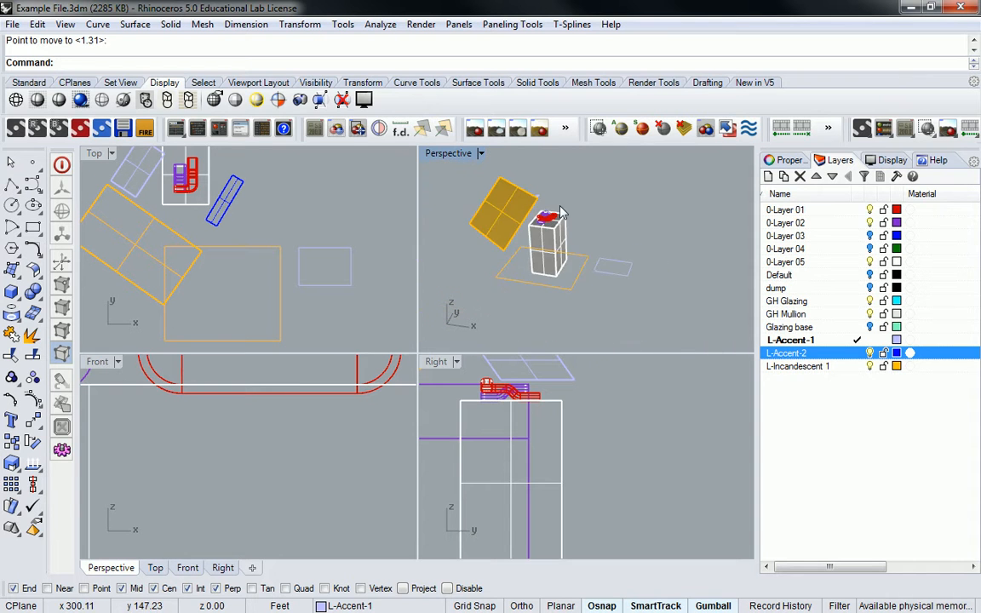
click(577, 300)
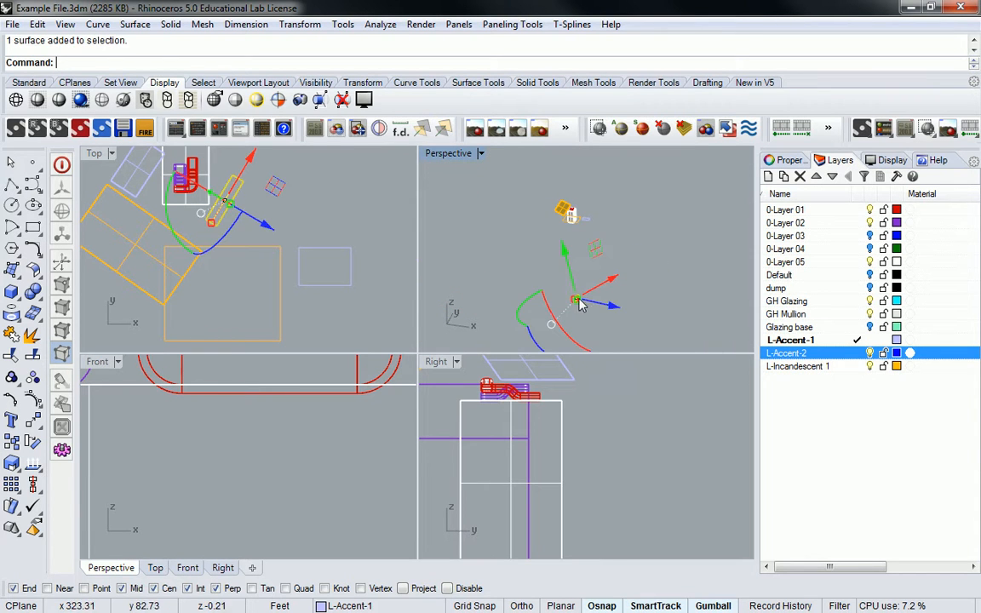
scroll(596, 411, down, 20)
right_drag(612, 411, 596, 416)
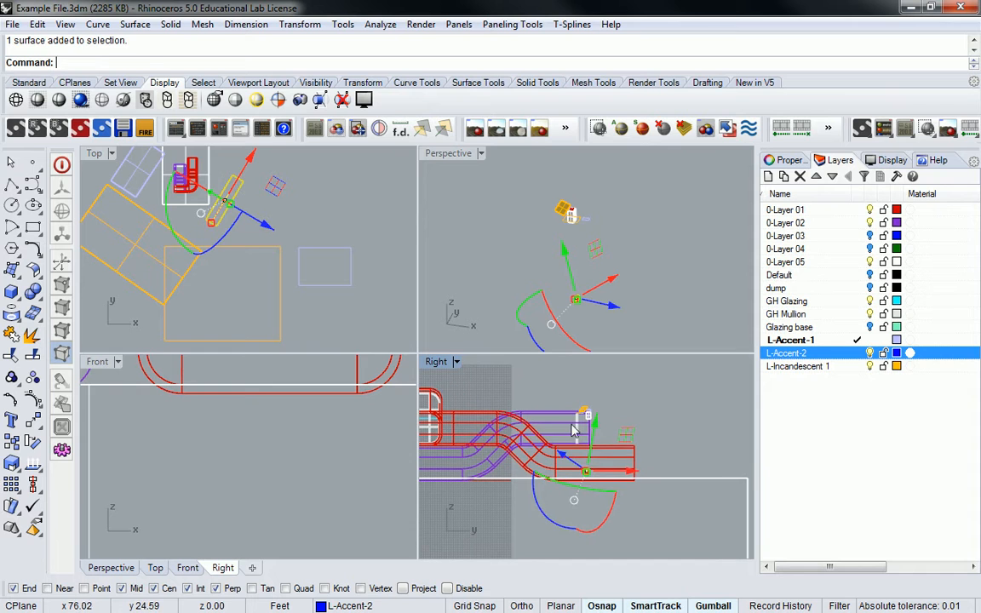
text(m)
key(Return)
click(577, 425)
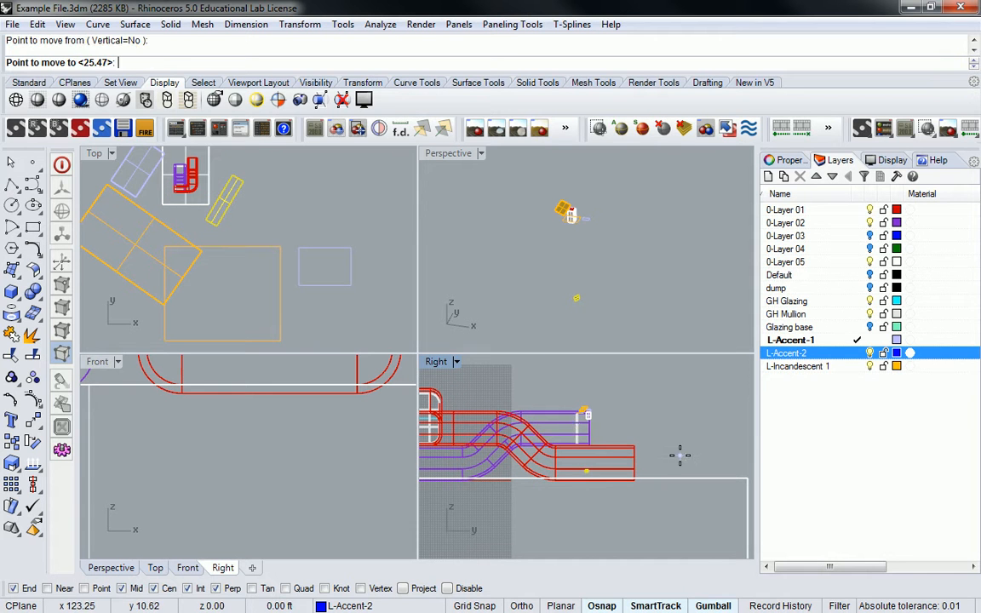
shift+click(679, 394)
scroll(575, 166, up, 15)
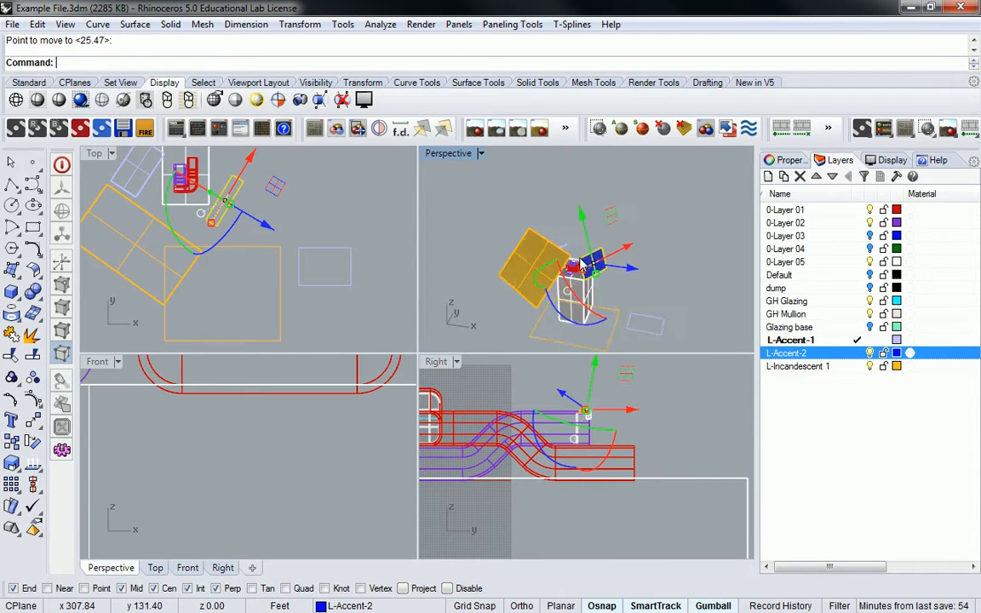
right_drag(611, 288, 678, 223)
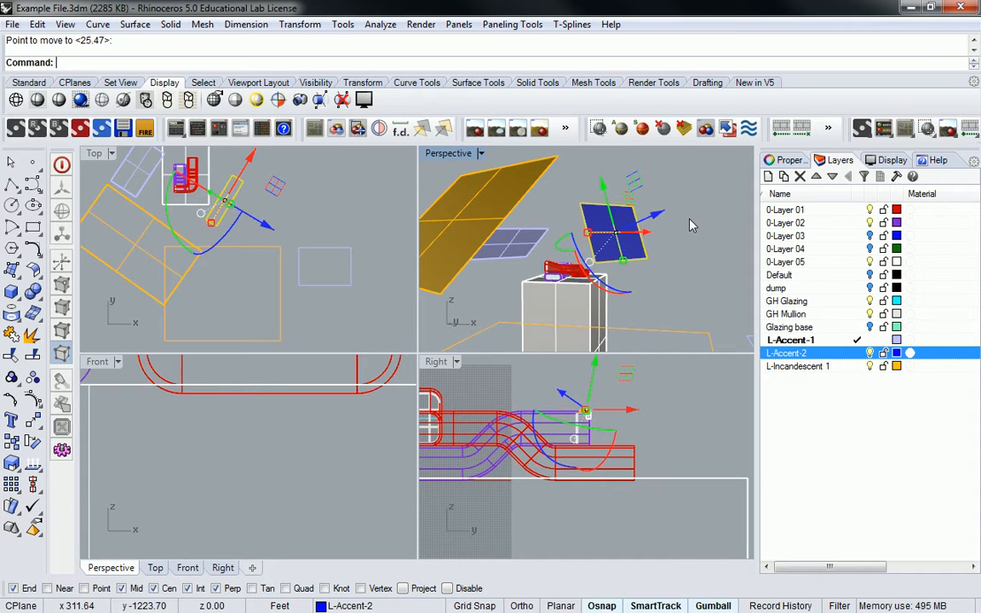
- Lower the L-Accent-2 surface about 0.6 ft in the Right view, closer to the forms' height, and deselect it
right_click(690, 219)
scroll(643, 403, down, 8)
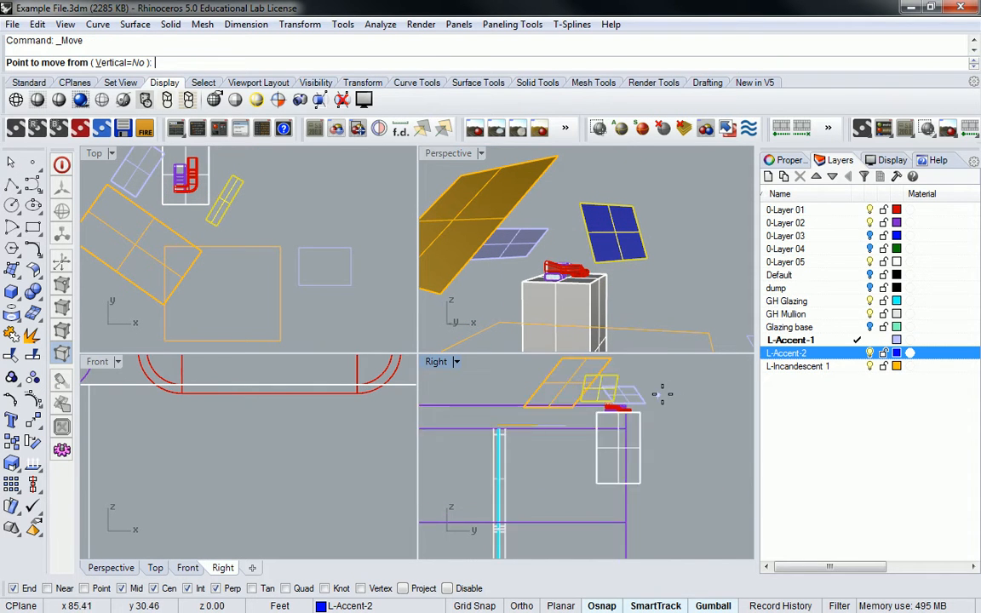
scroll(648, 409, down, 4)
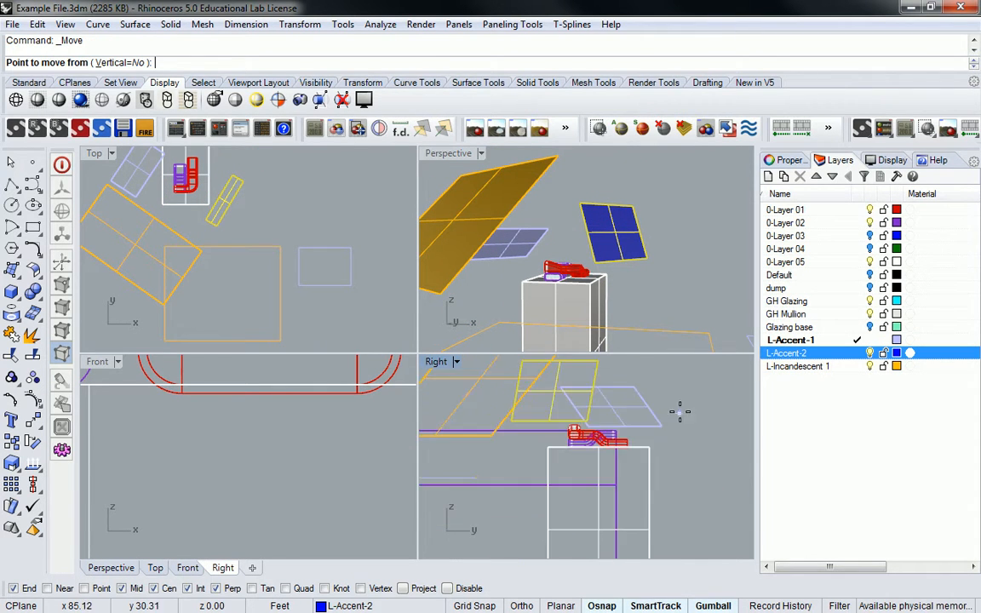
click(688, 409)
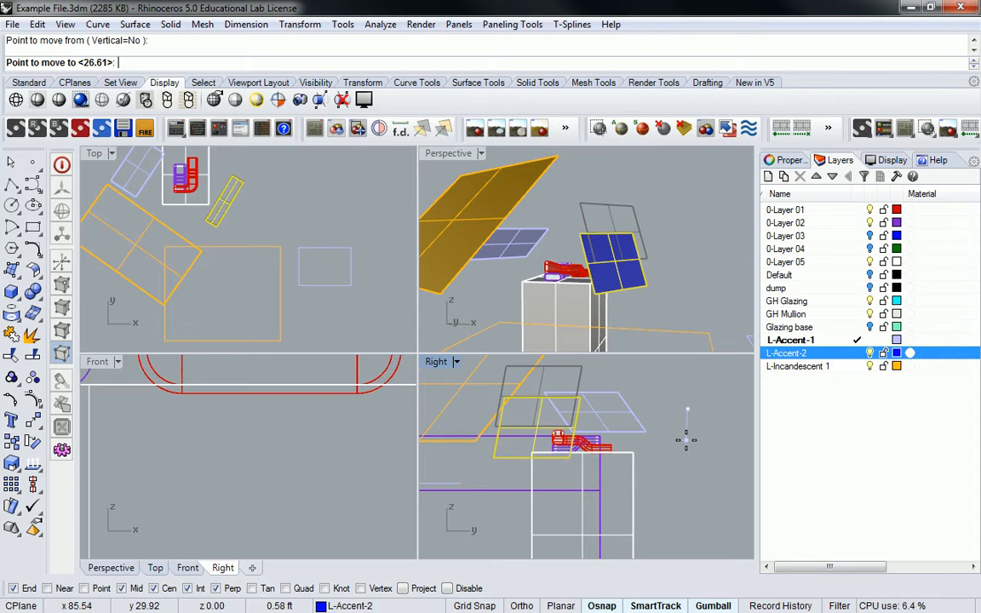
click(688, 441)
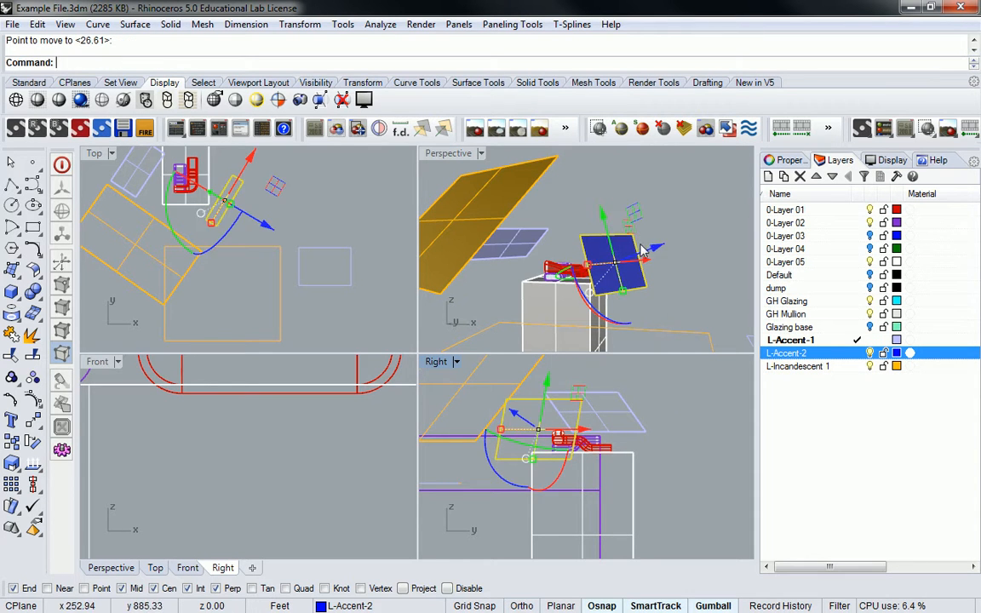
right_drag(662, 266, 602, 256)
click(603, 258)
- Maximize the Perspective viewport and frame a low, close-up view of the red and purple forms with their glazed ends facing the camera
right_drag(617, 262, 683, 279)
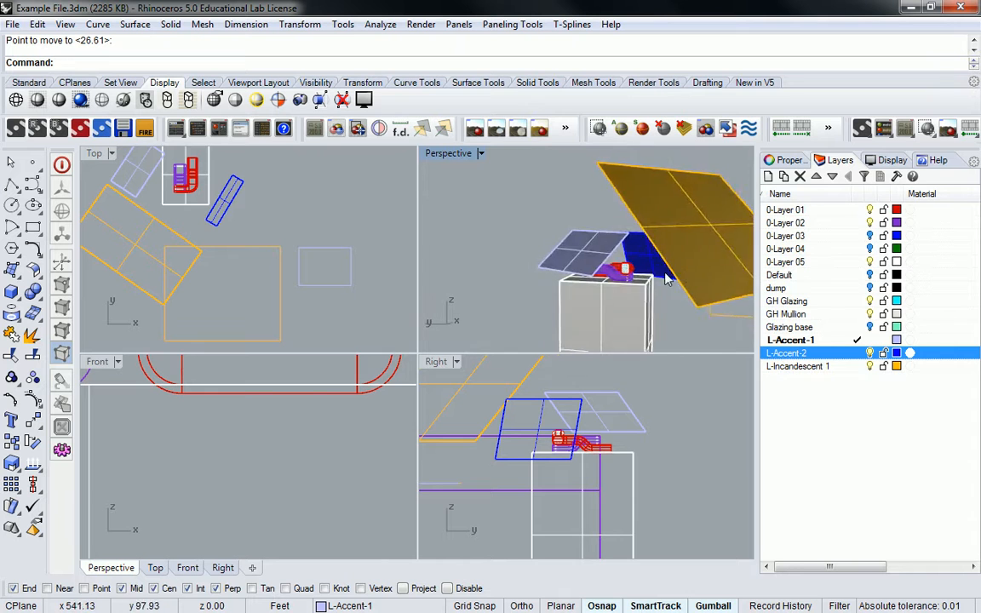
scroll(616, 269, up, 8)
shift+right_drag(590, 269, 620, 228)
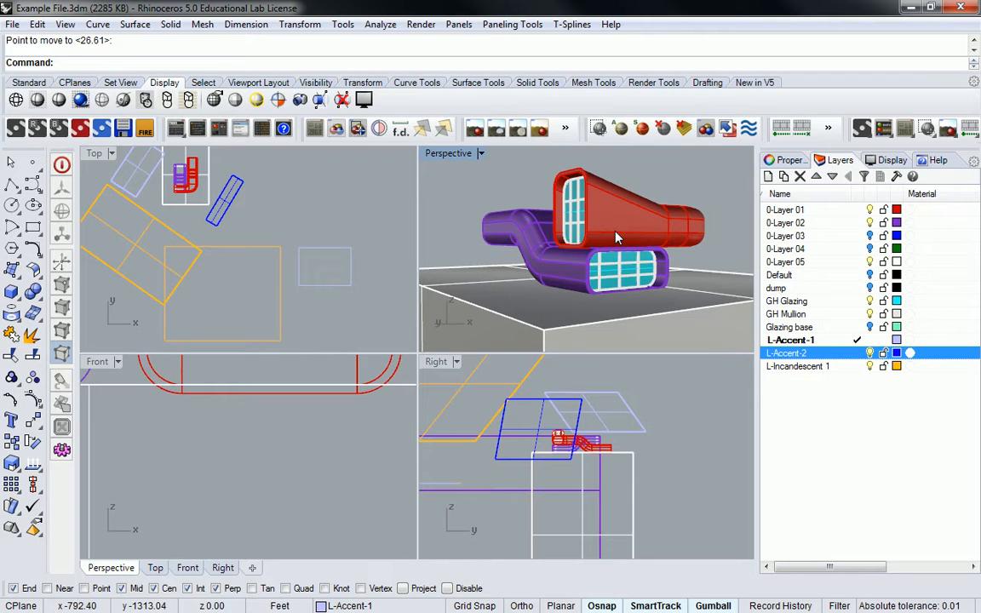
double_click(456, 158)
right_drag(521, 248, 518, 251)
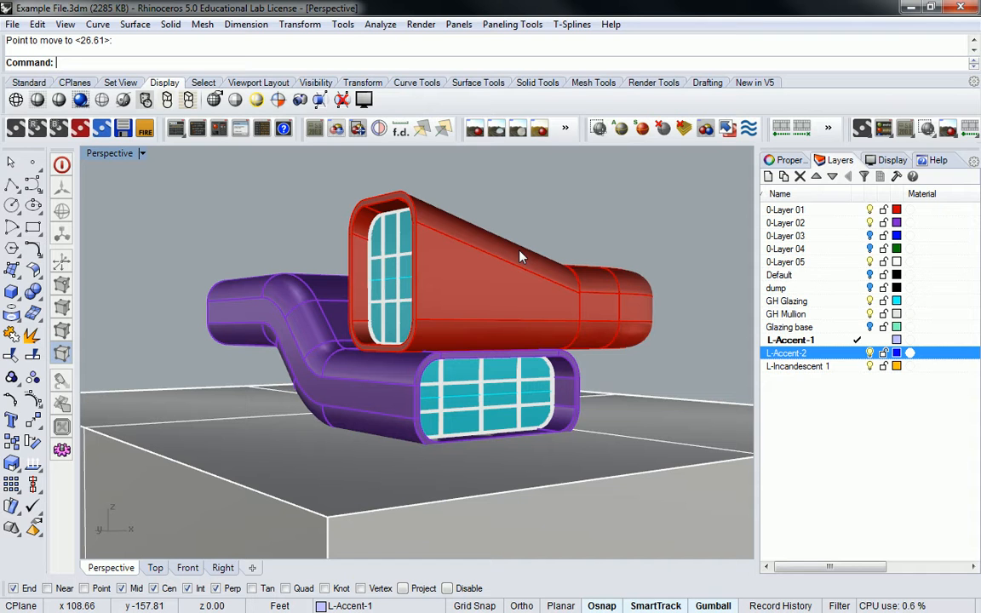
right_drag(523, 281, 524, 279)
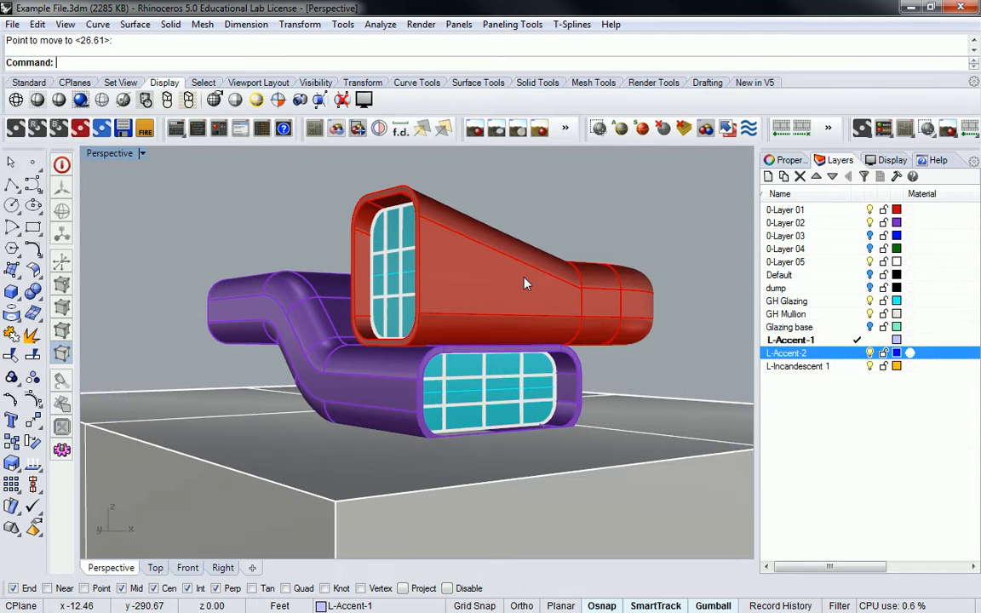